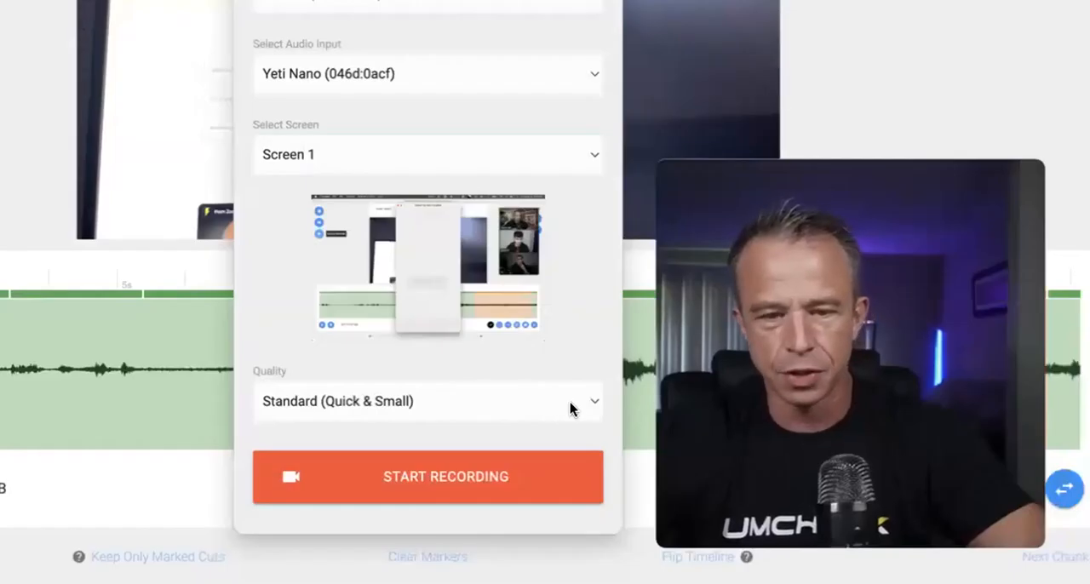
# - Keep the recording quality at Standard (Quick & Small) and start recording the screen with the camera
pyautogui.click(586, 406)
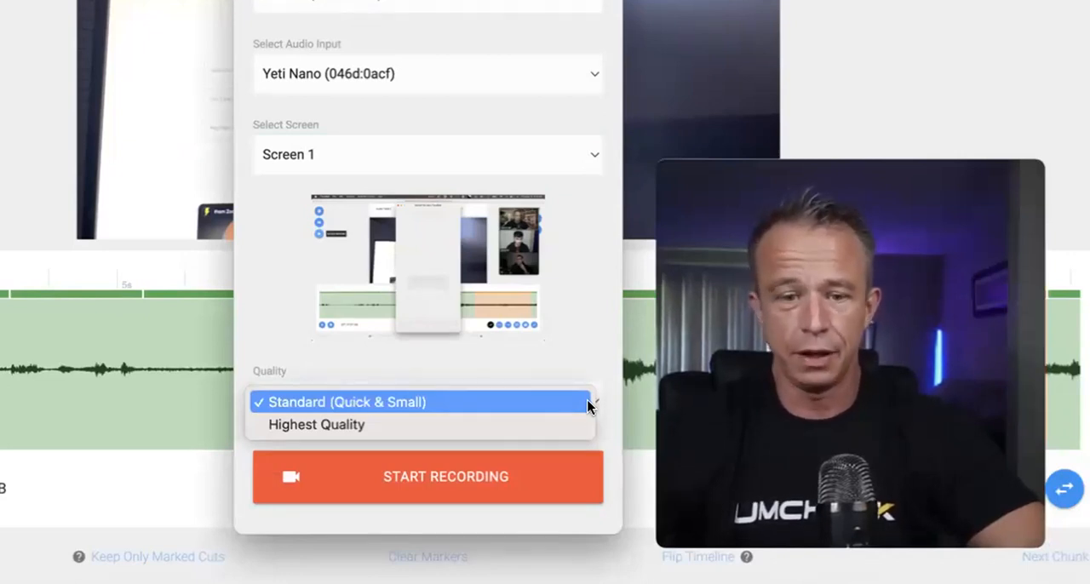
pyautogui.click(591, 358)
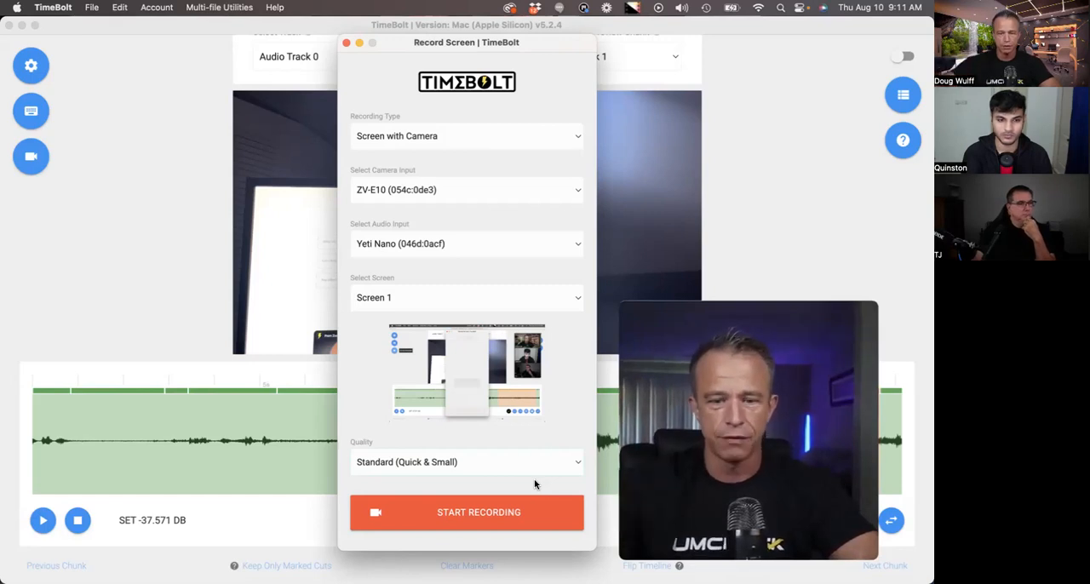
pyautogui.click(540, 513)
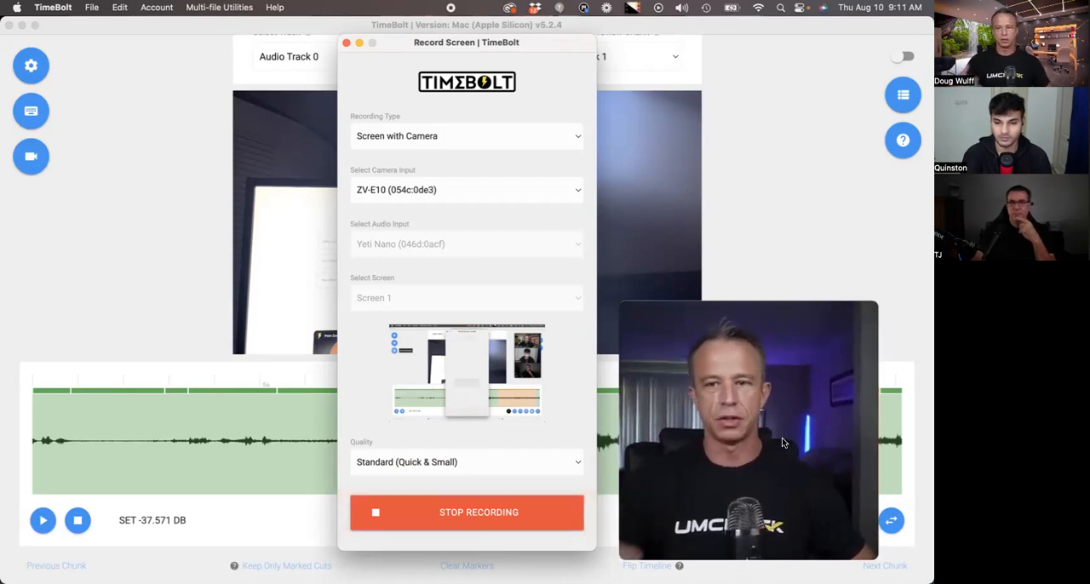
# - Move the webcam overlay away from its corner, enlarge it over the recorder window, and expand it to full screen
pyautogui.click(746, 407)
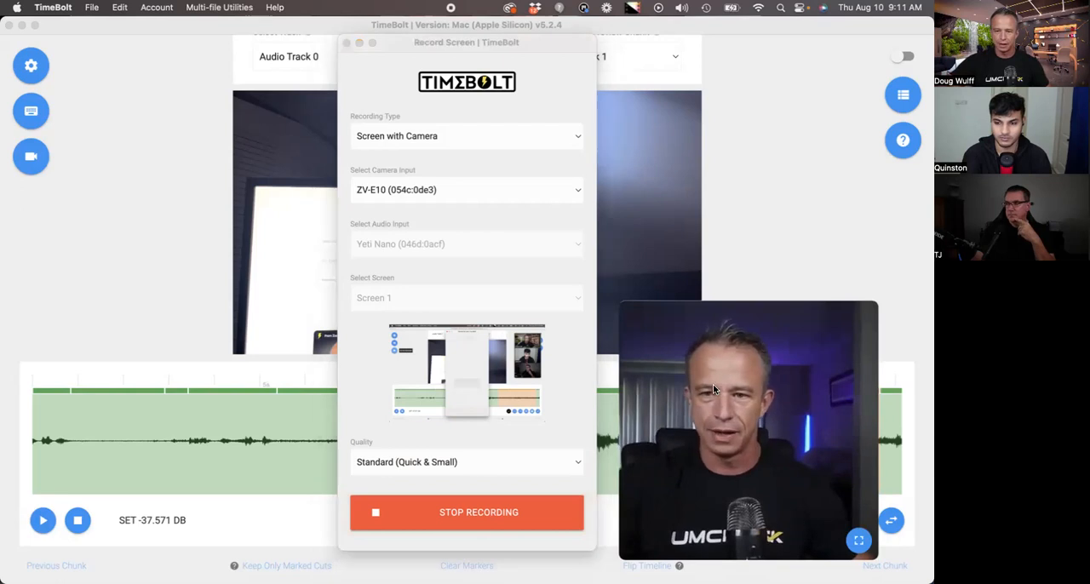
pyautogui.moveTo(746, 406); pyautogui.dragTo(167, 149)
pyautogui.moveTo(286, 288); pyautogui.dragTo(754, 573)
pyautogui.moveTo(348, 187); pyautogui.dragTo(502, 174)
pyautogui.click(710, 545)
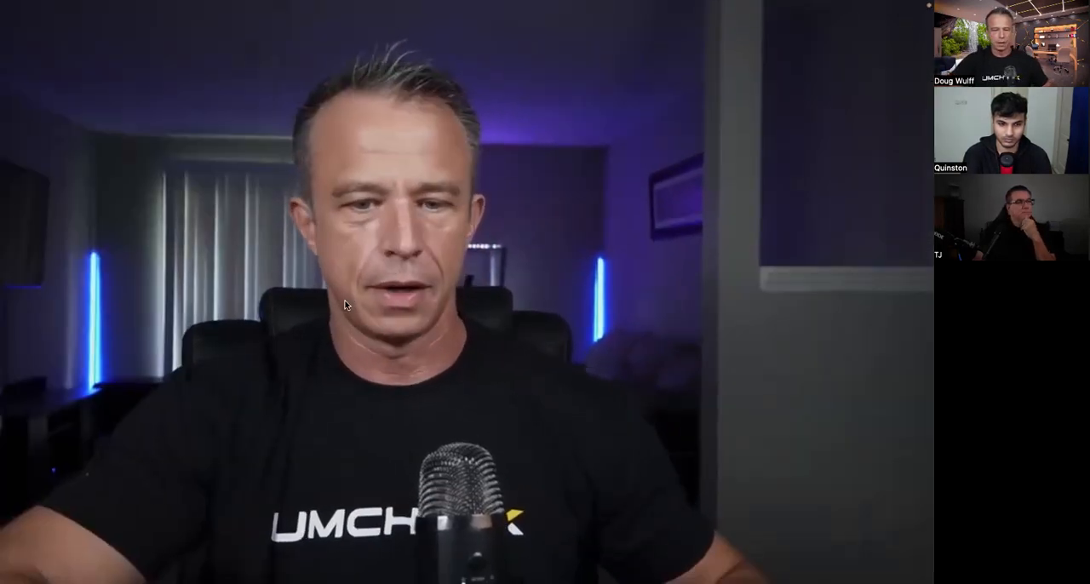
# - Exit the full-screen webcam view and shrink the overlay to a small square beside the recorder's quality setting
pyautogui.press('Escape')
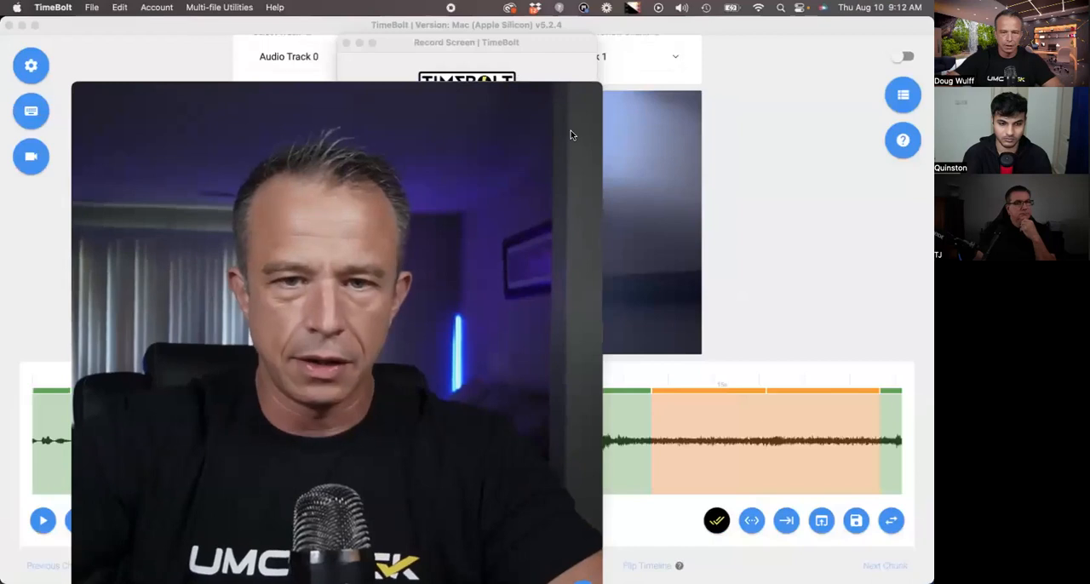
pyautogui.moveTo(599, 84); pyautogui.dragTo(401, 317)
pyautogui.moveTo(356, 378); pyautogui.dragTo(354, 432)
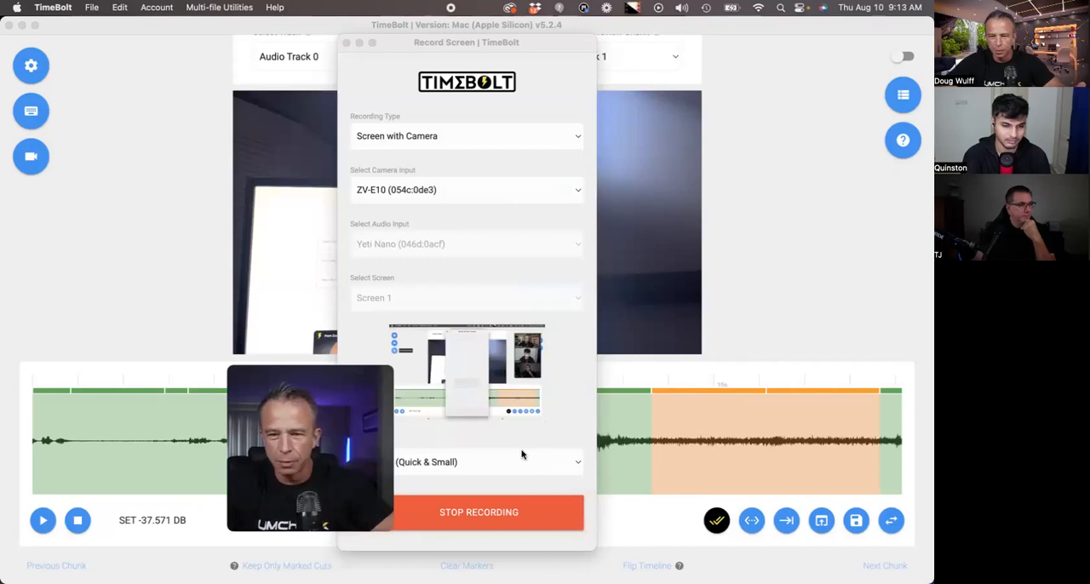
# - Stop the recording, save it in Downloads as vid-1691676785196.mp4, and load it as the new file for editing
pyautogui.click(511, 511)
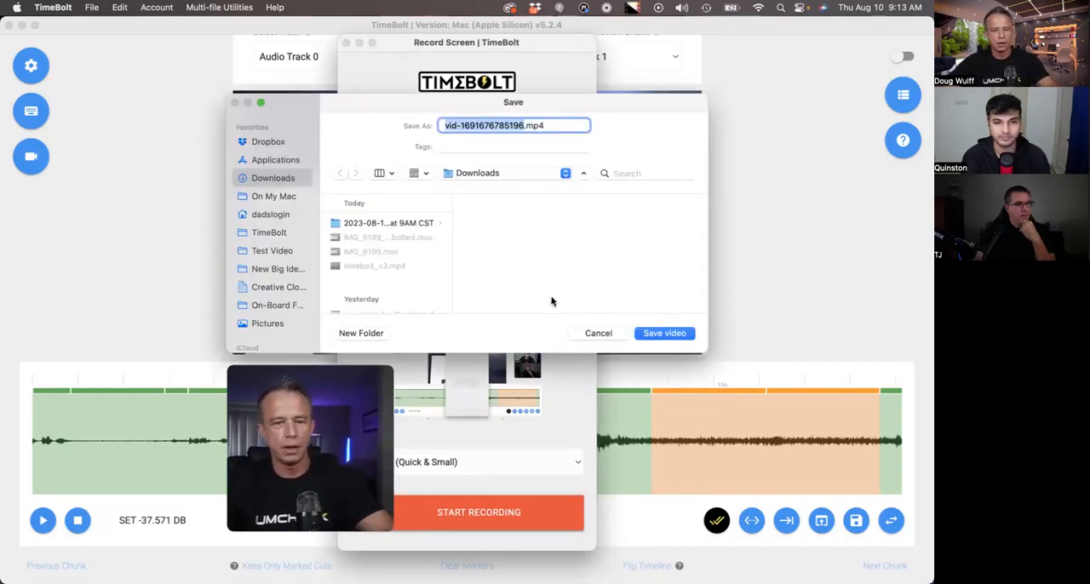
pyautogui.click(665, 333)
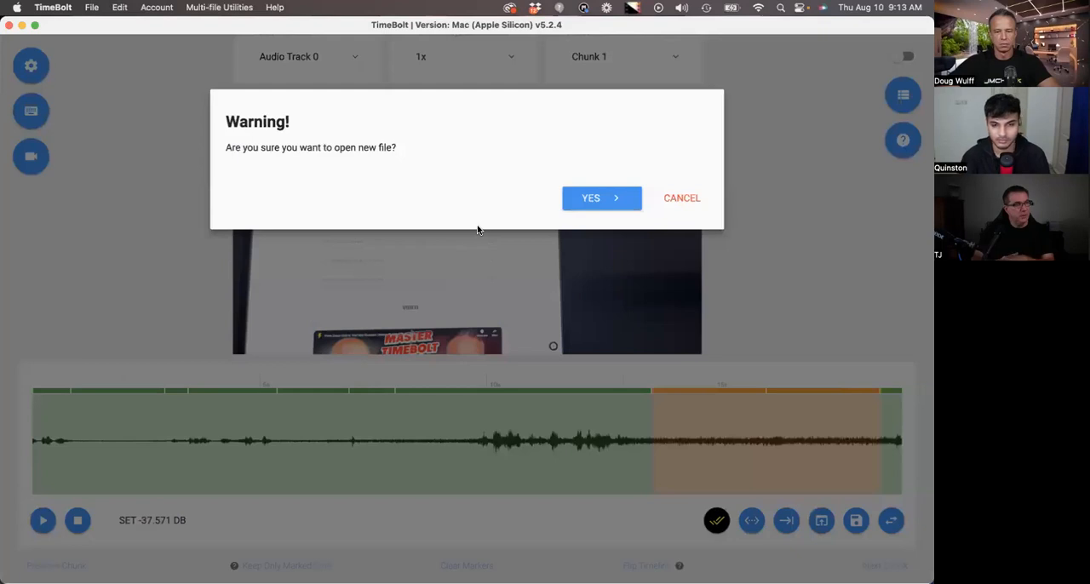
pyautogui.click(596, 195)
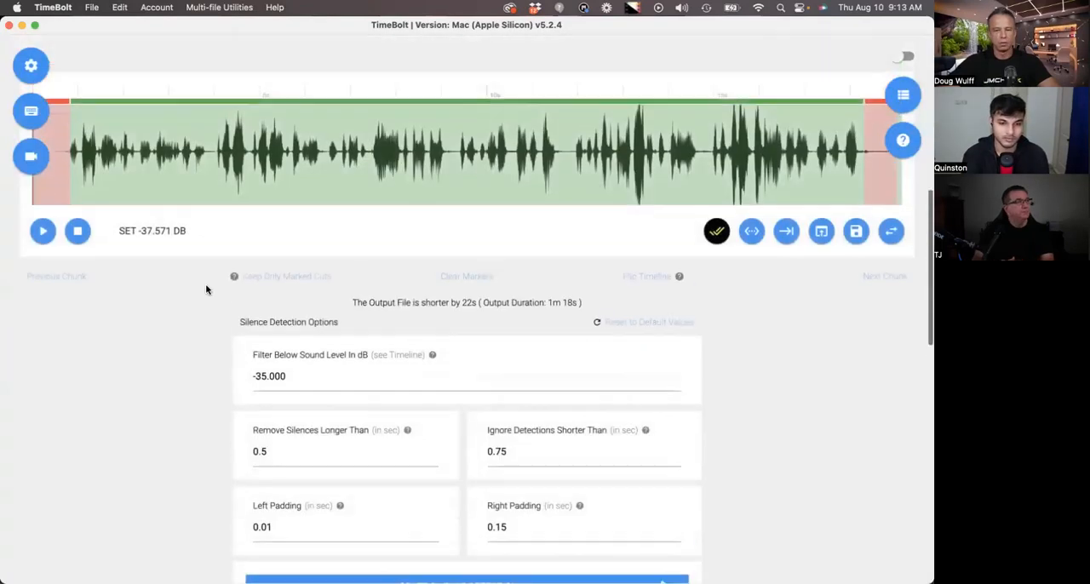
# - Examine the detected silences marked along the recording's timeline
pyautogui.hscroll(20, 231, 416)
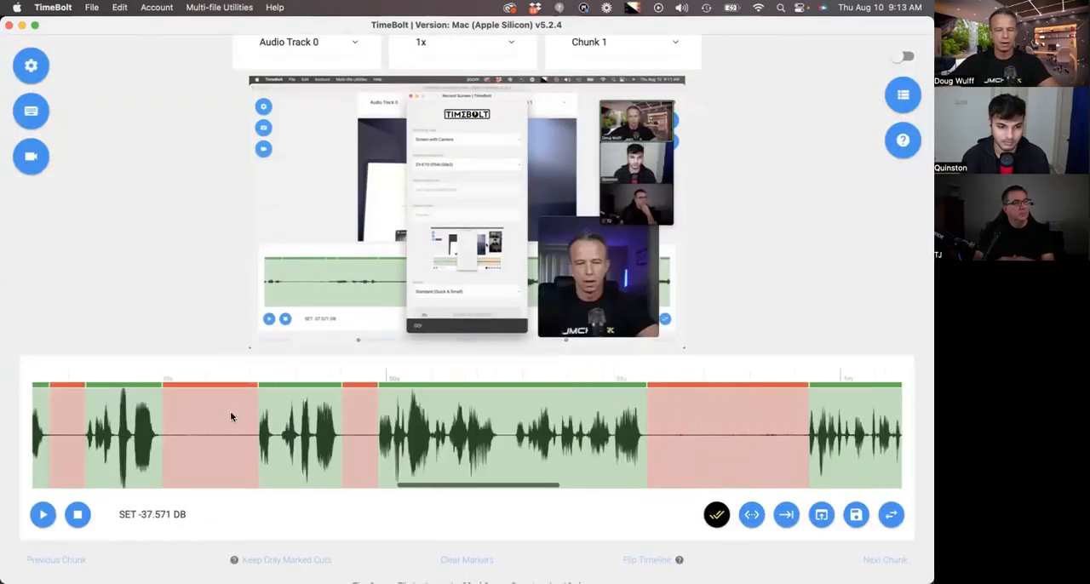
pyautogui.scroll(-1, 231, 415)
pyautogui.hscroll(-5, 273, 429)
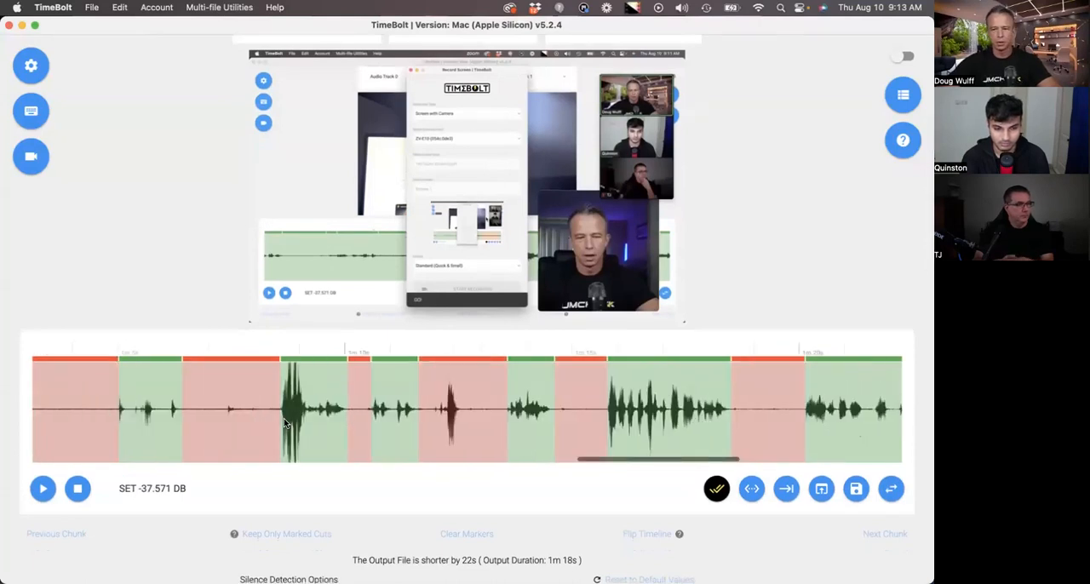
pyautogui.scroll(-1, 285, 423)
pyautogui.hscroll(-20, 262, 385)
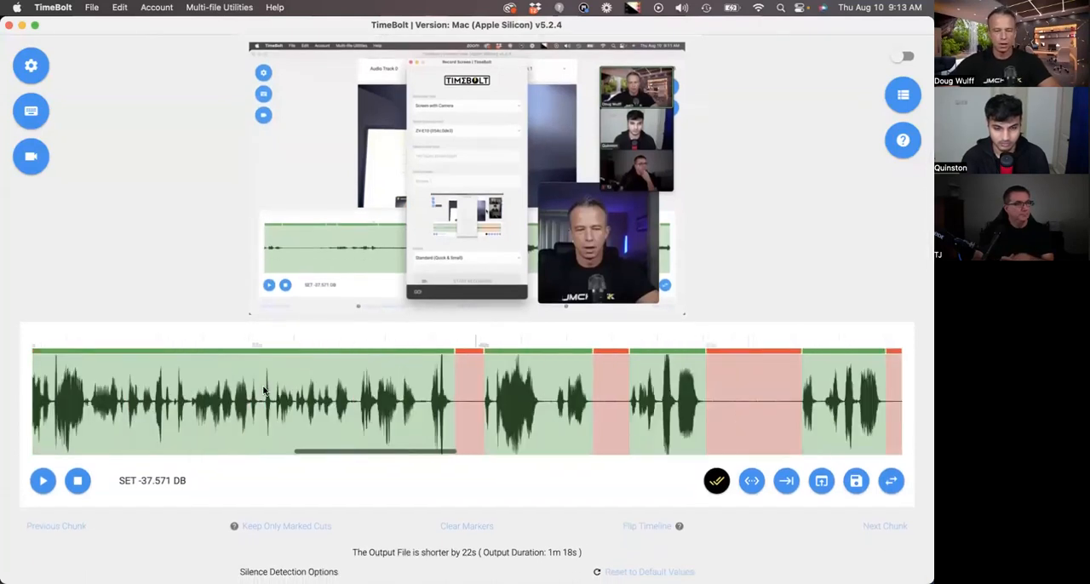
# - Set the preview playback rate to 2x and play the recording from about the 6-second mark
pyautogui.click(132, 390)
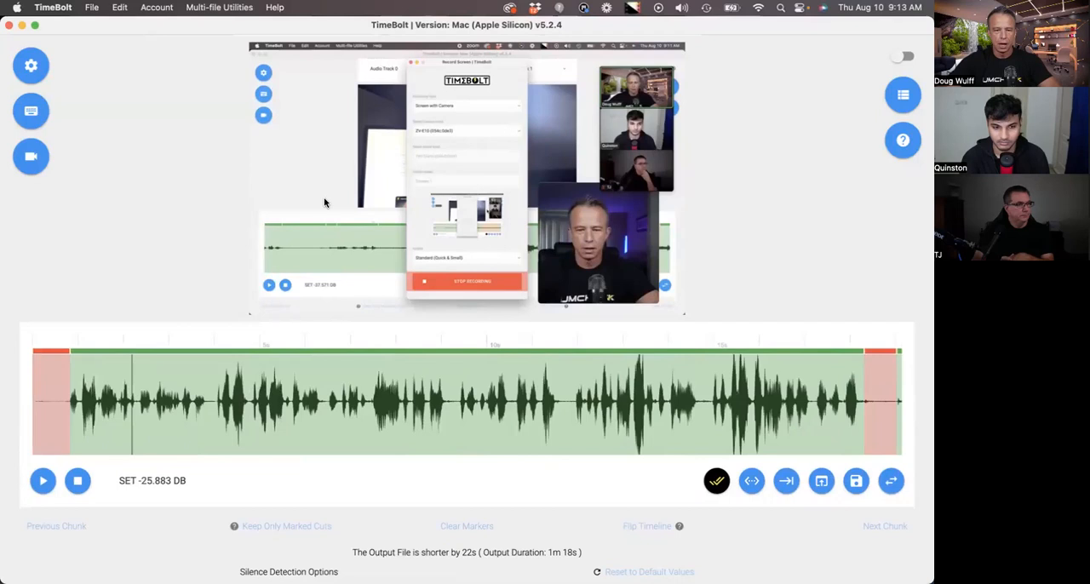
pyautogui.scroll(2, 323, 202)
pyautogui.click(501, 75)
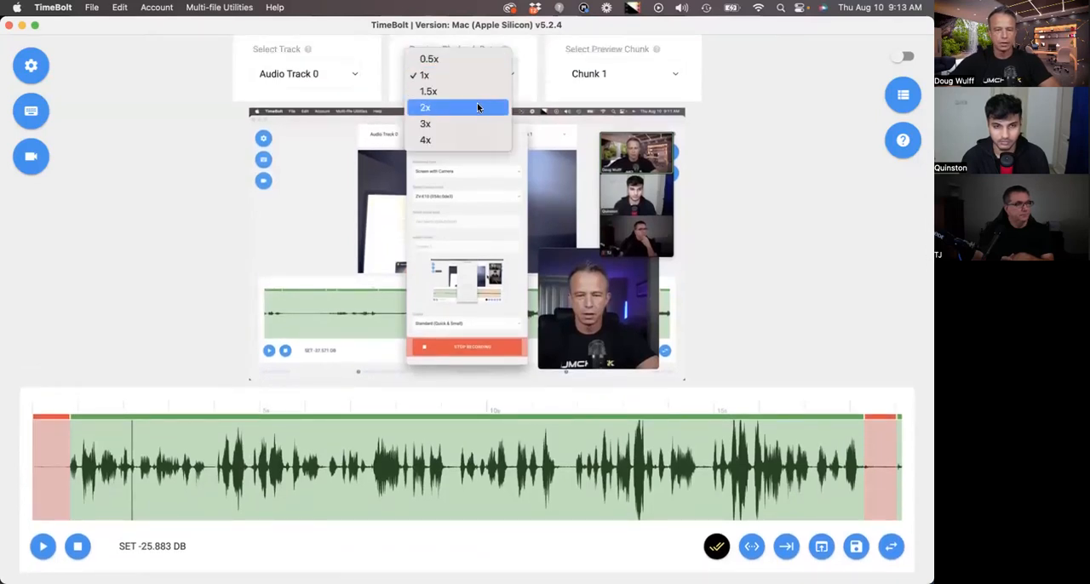
pyautogui.click(477, 107)
pyautogui.click(313, 460)
pyautogui.press('space')
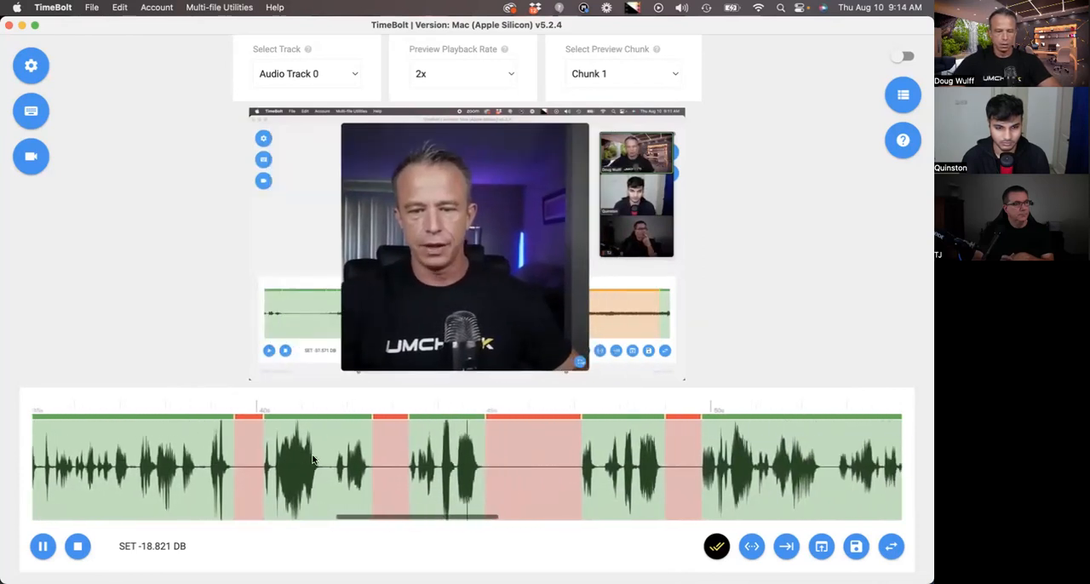
# - Cut the segments from about 40 to 47 seconds and apply a centered 150% zoom to the segment starting near 50 seconds
pyautogui.click(312, 460)
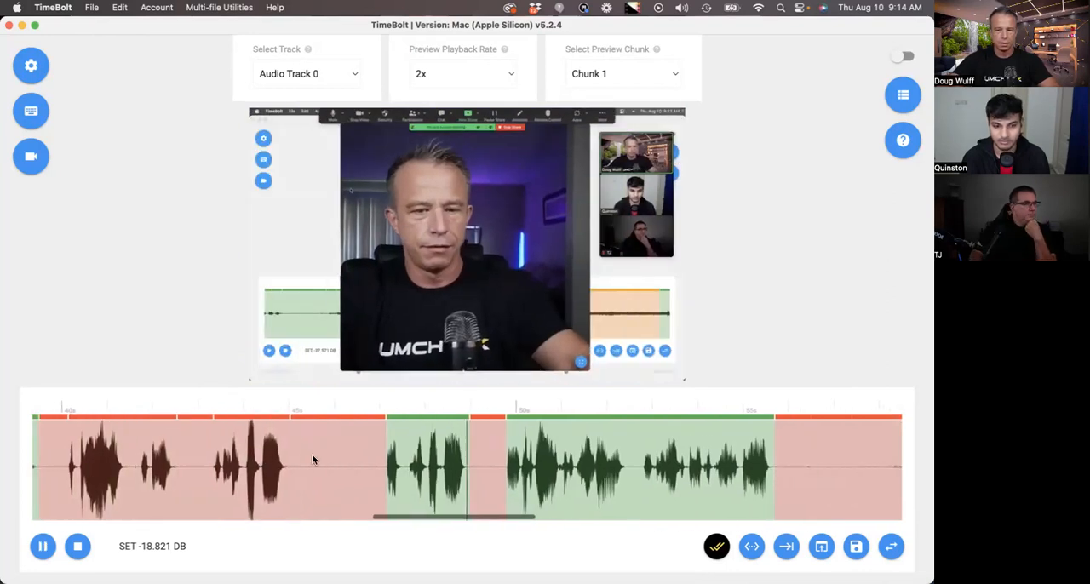
pyautogui.scroll(-2, 313, 459)
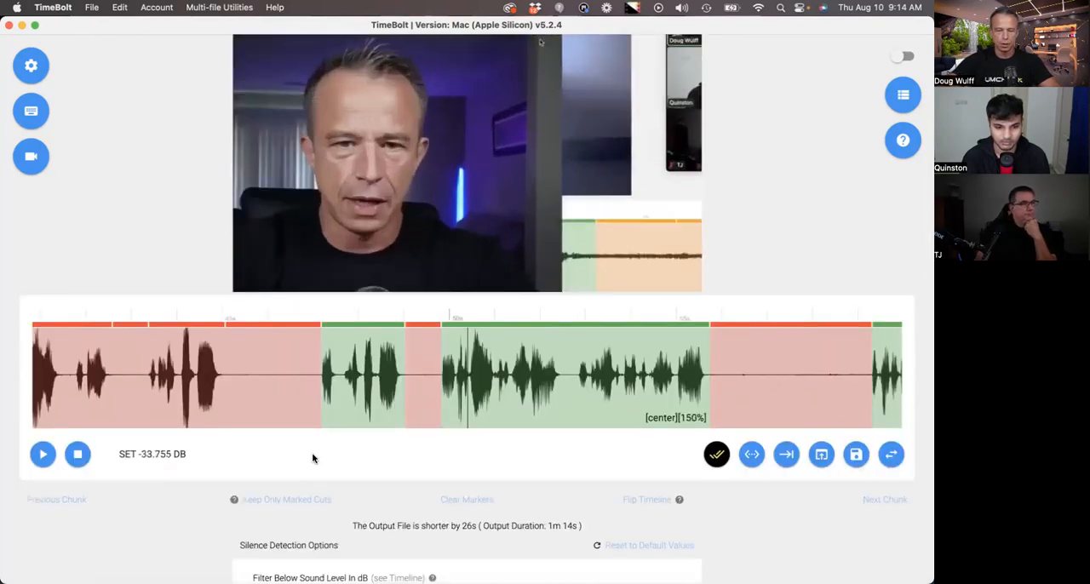
# - Activate Turbo Mode with a speed multiplier of 1.4 and render the video for upload
pyautogui.scroll(-10, 312, 459)
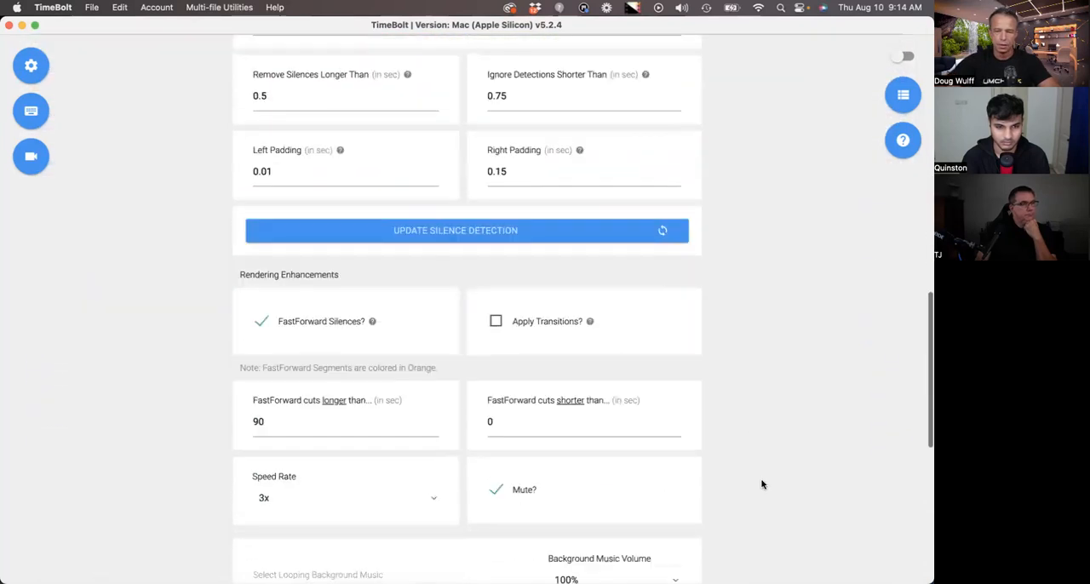
pyautogui.scroll(-3, 763, 484)
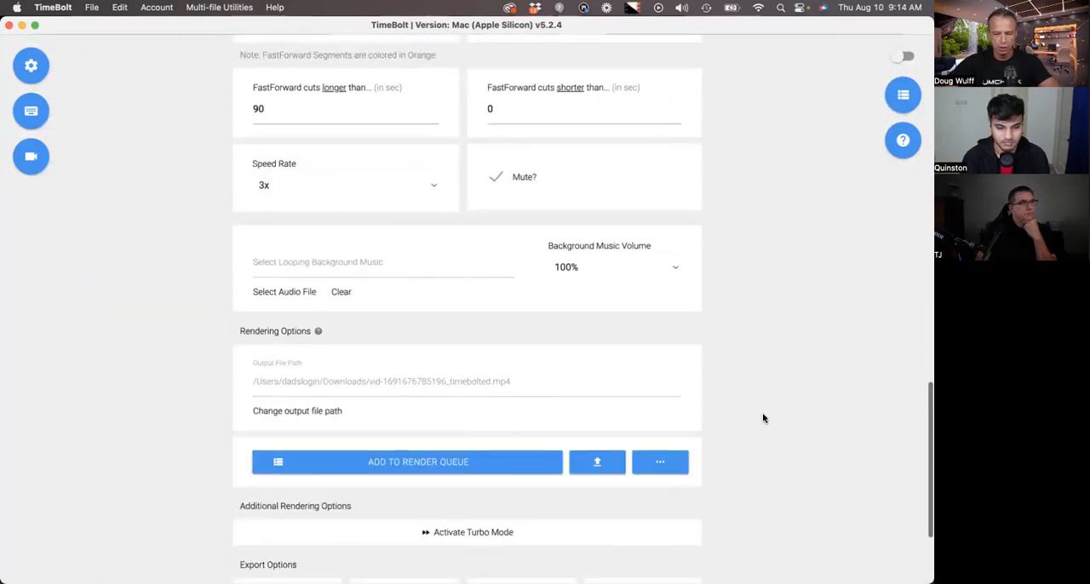
pyautogui.scroll(-1, 763, 418)
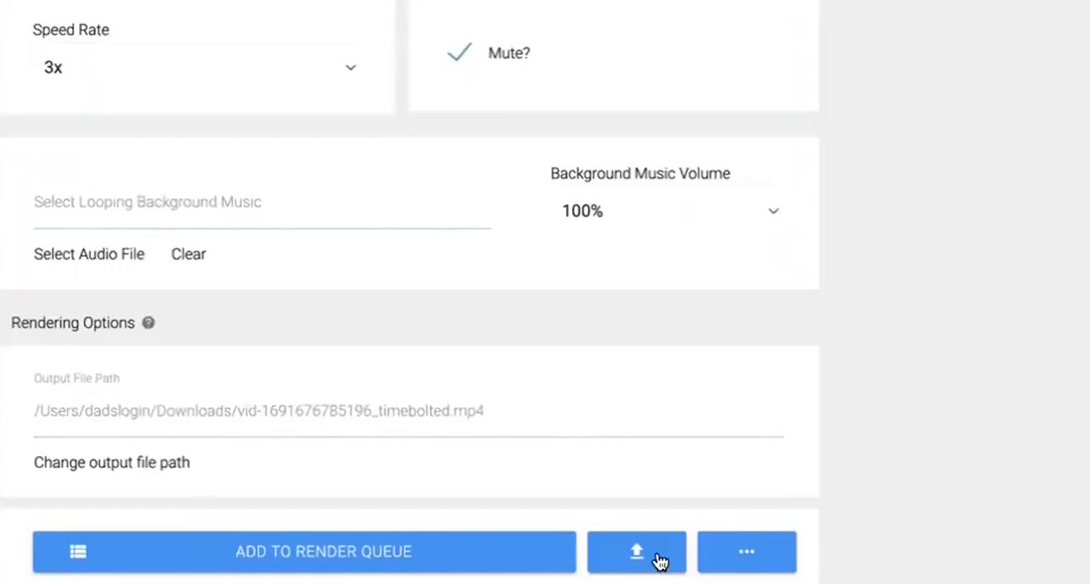
pyautogui.scroll(-3, 402, 443)
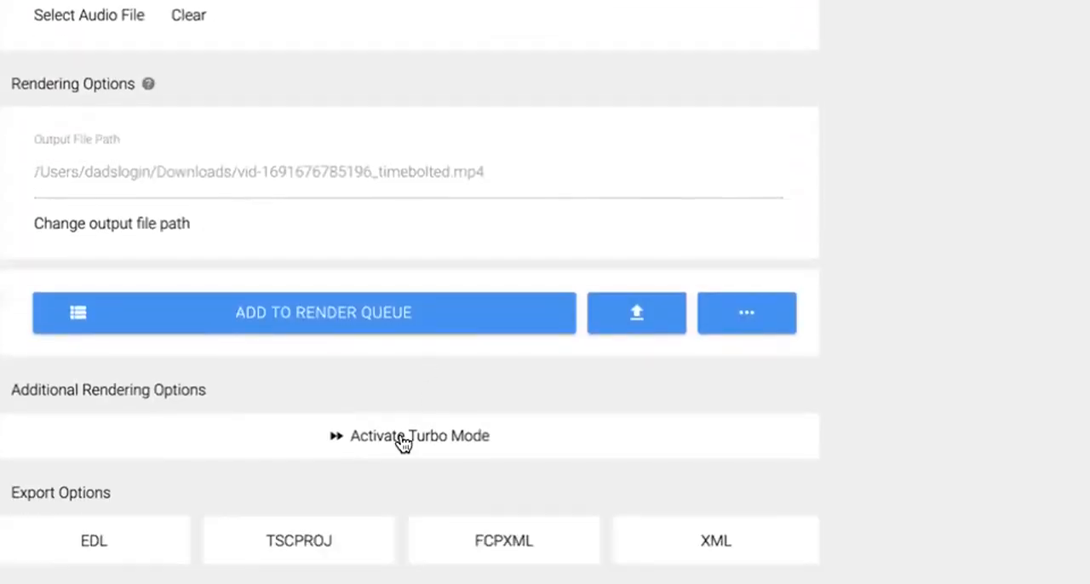
pyautogui.click(396, 438)
pyautogui.click(532, 119)
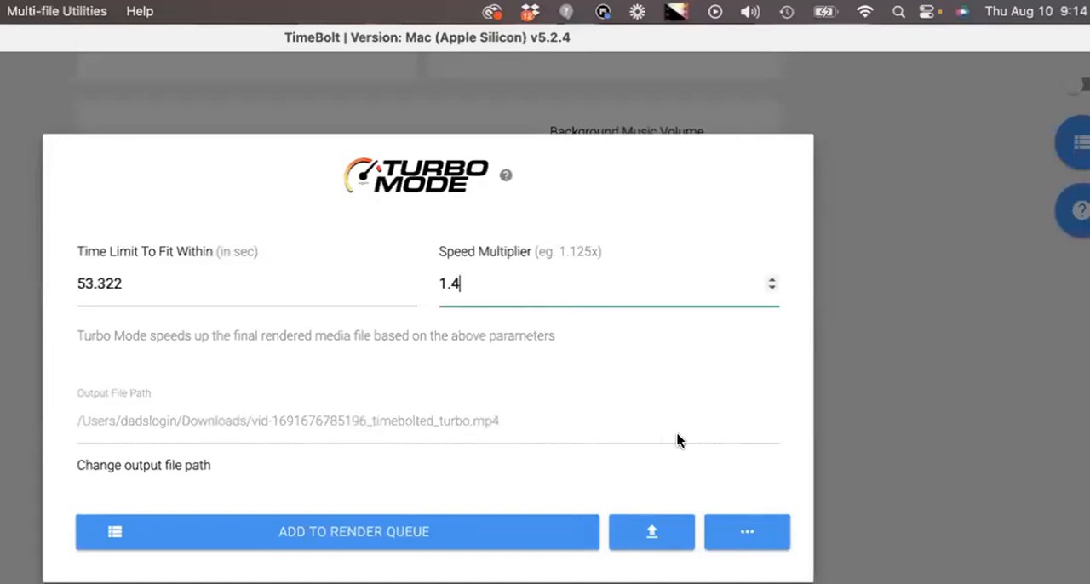
pyautogui.click(647, 544)
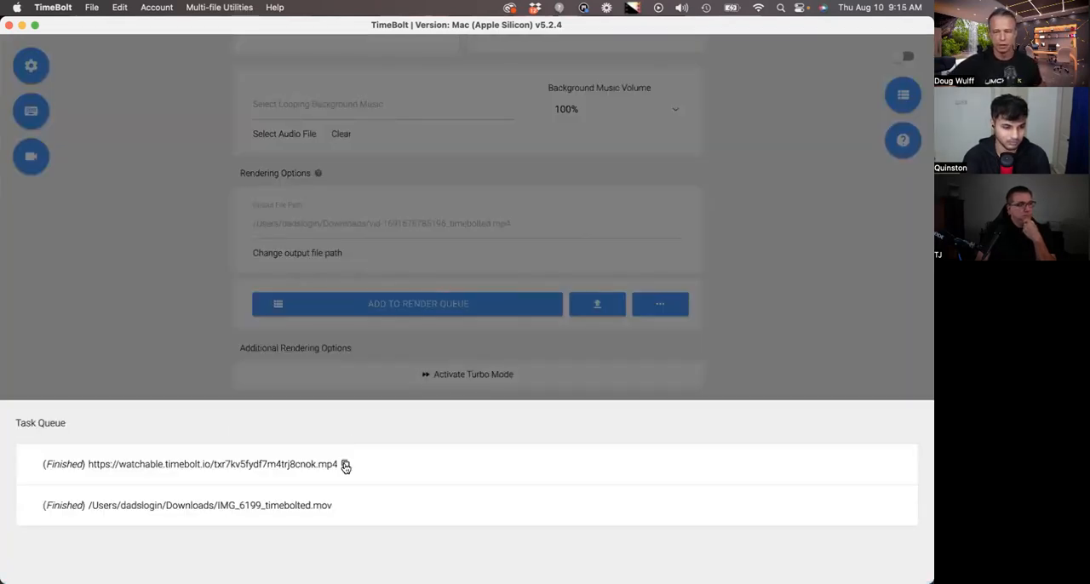
# - Copy the finished upload's share link and open it in Brave, pausing the video after about 12 seconds
pyautogui.click(345, 465)
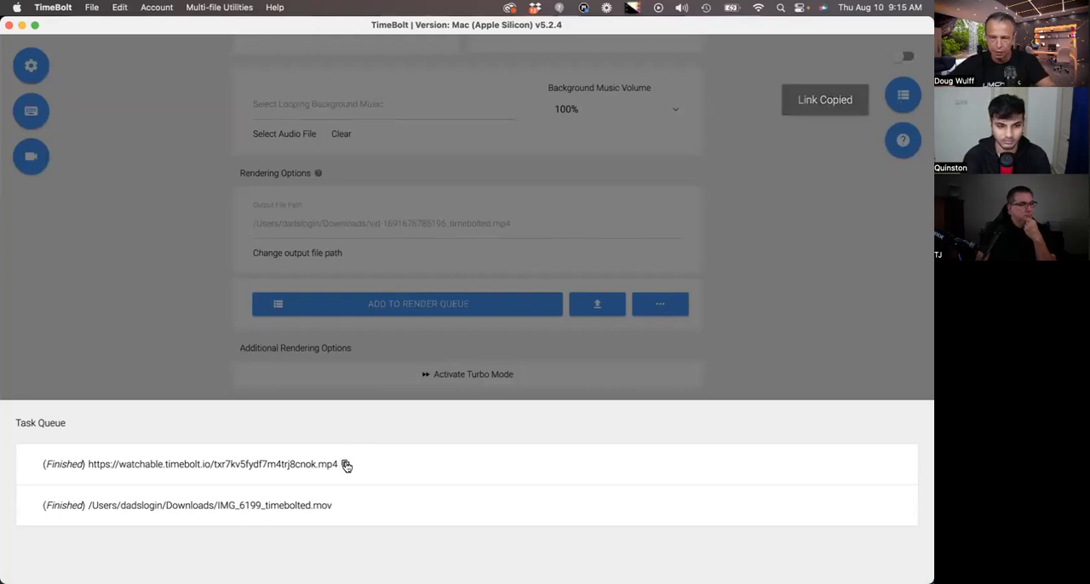
pyautogui.click(287, 465)
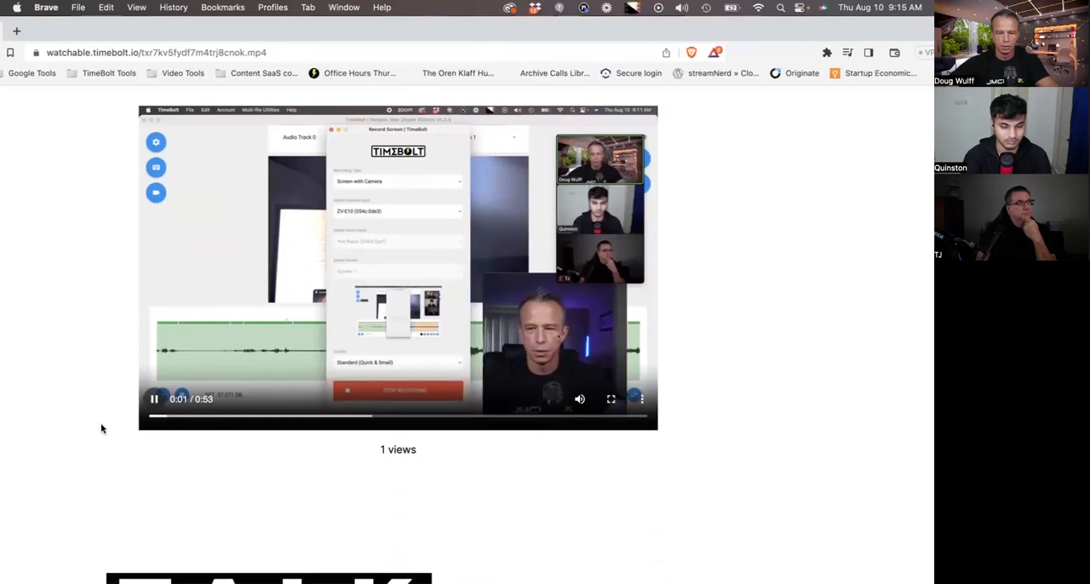
pyautogui.scroll(1, 83, 437)
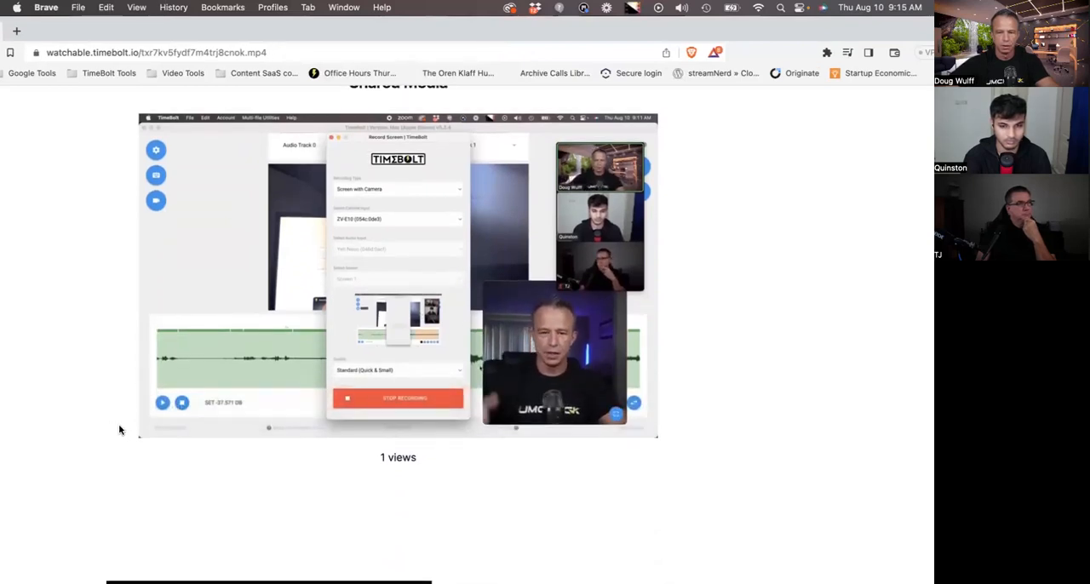
pyautogui.scroll(1, 613, 453)
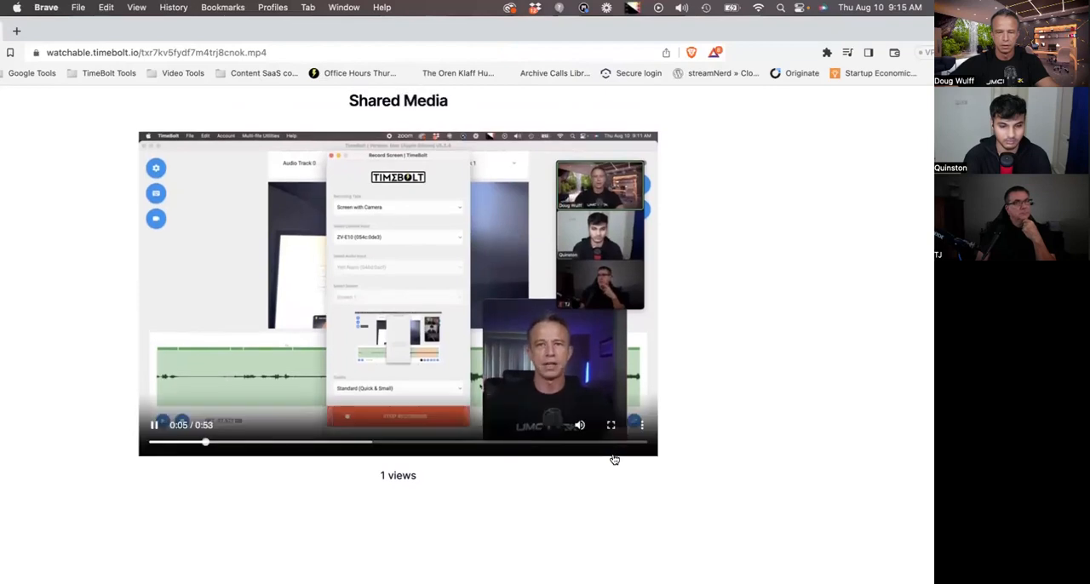
pyautogui.click(159, 428)
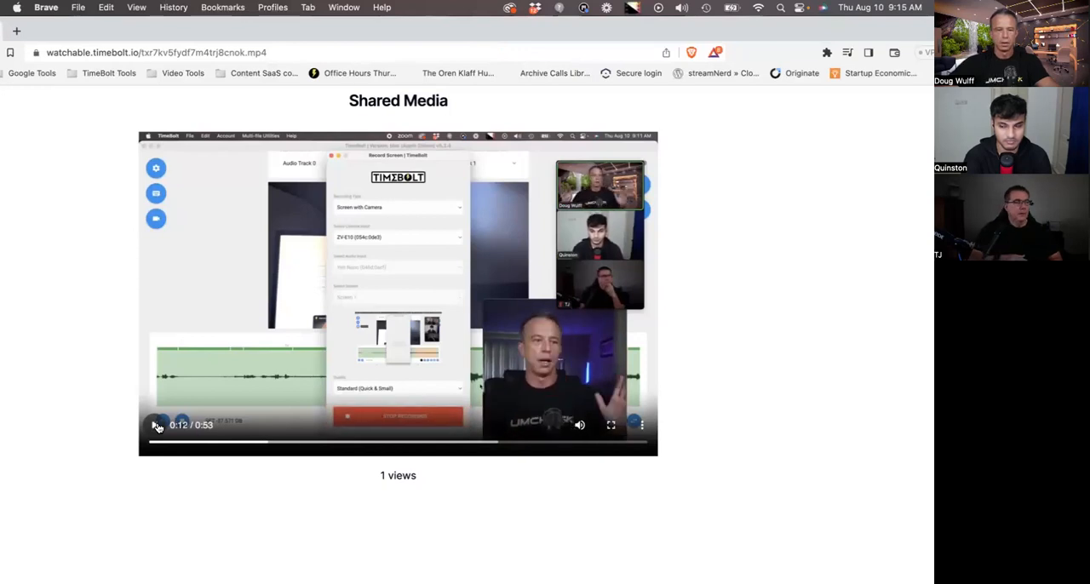
# - Reposition the browser window with the shared video page and close it
pyautogui.scroll(2, 159, 426)
pyautogui.moveTo(200, 32); pyautogui.dragTo(469, 84)
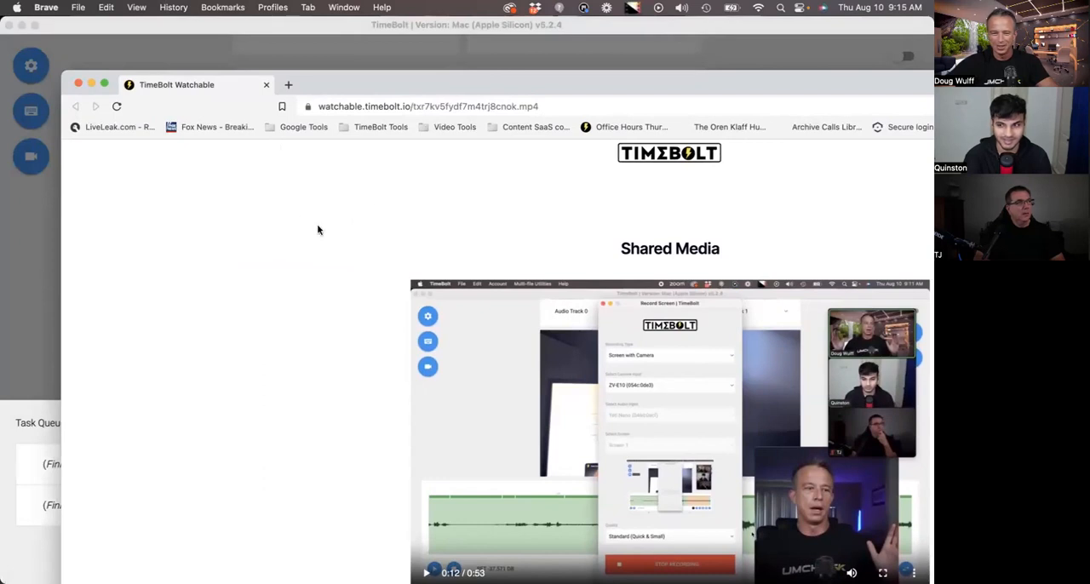
pyautogui.moveTo(483, 89); pyautogui.dragTo(319, 36)
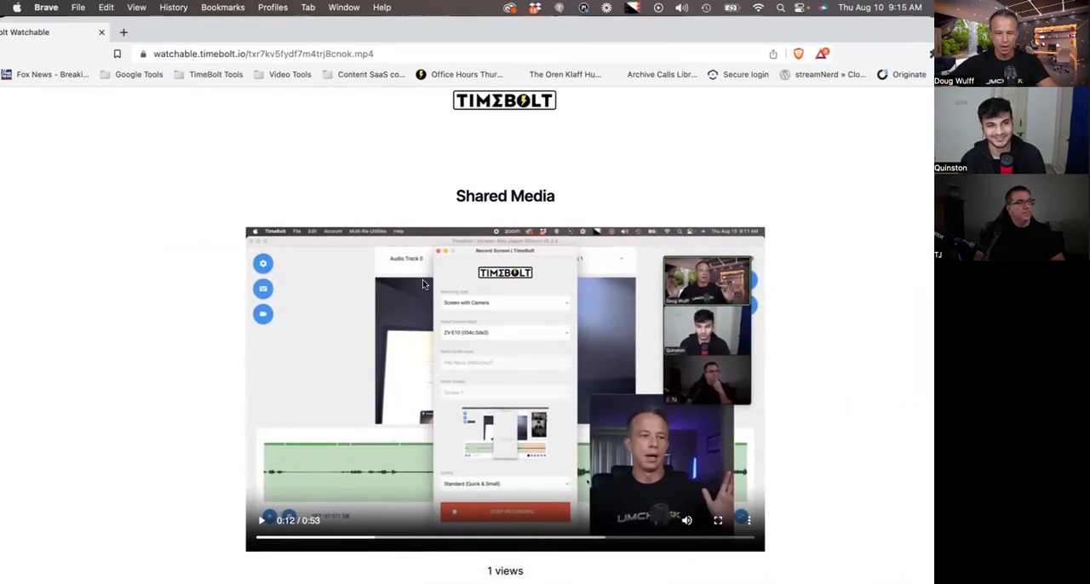
pyautogui.scroll(-2, 422, 281)
pyautogui.scroll(2, 423, 285)
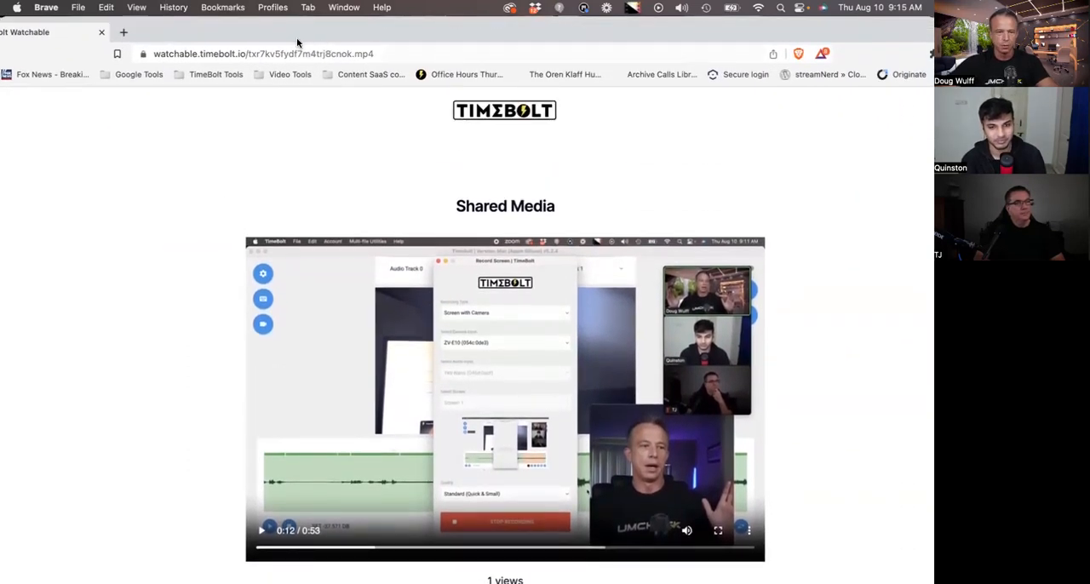
pyautogui.moveTo(285, 39); pyautogui.dragTo(381, 80)
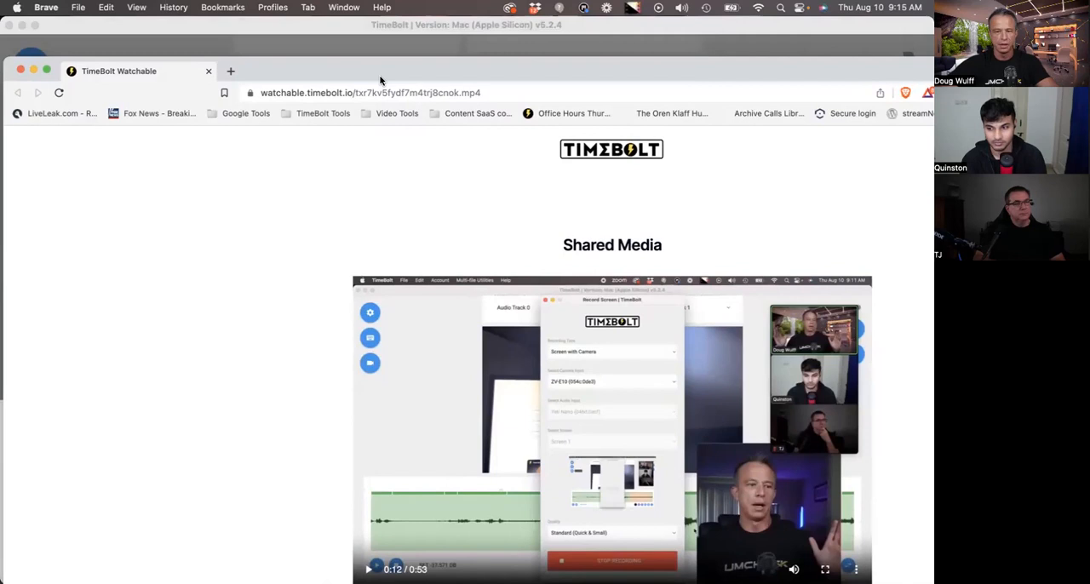
pyautogui.moveTo(381, 80); pyautogui.dragTo(406, 76)
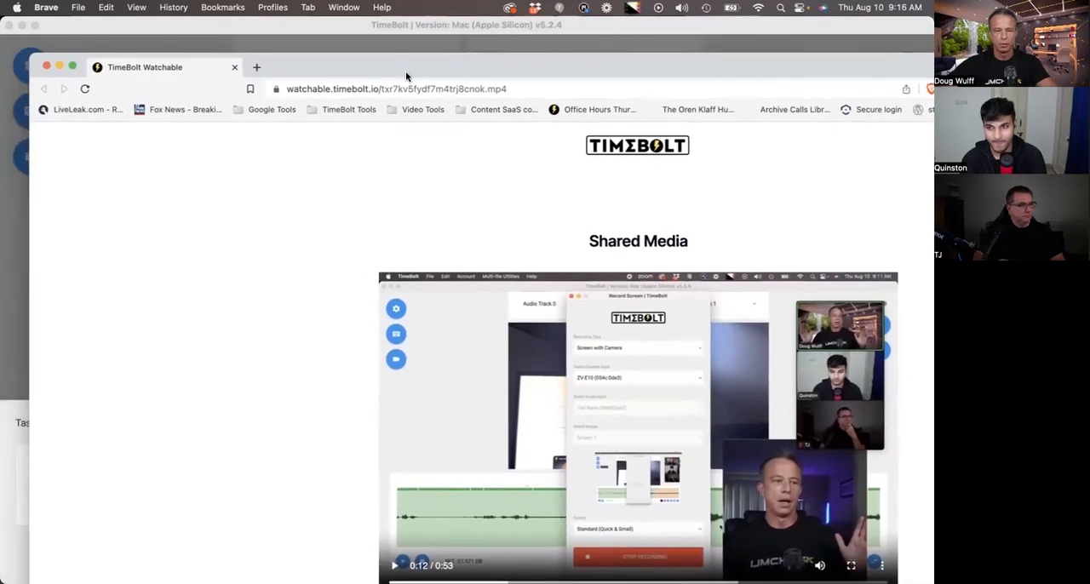
pyautogui.click(46, 66)
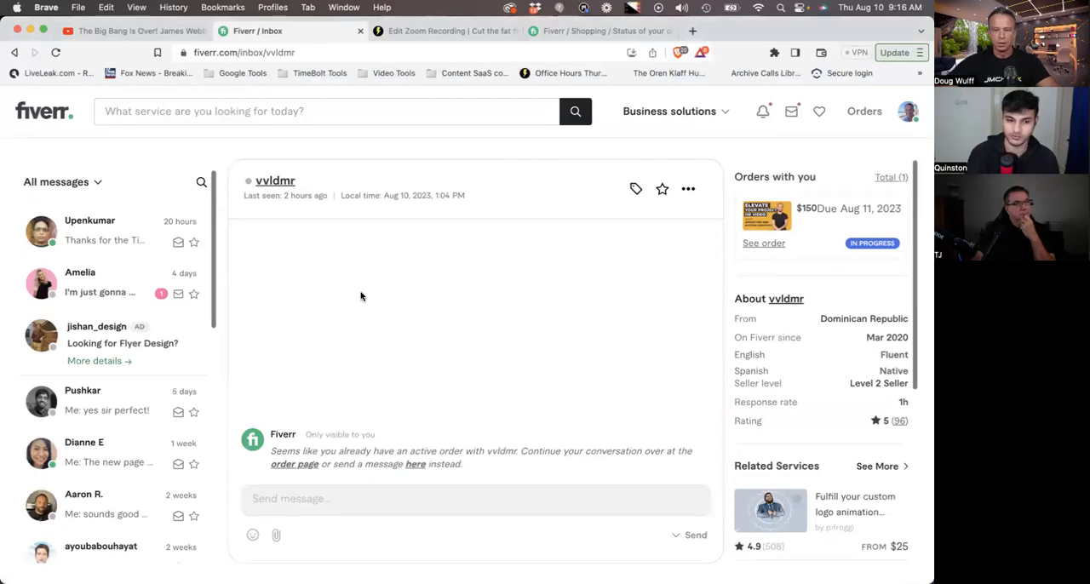
# - Switch from Brave to the Downloads folder in Finder, view vid-1691676785196.mp4 in QuickTime Player, and close the video
pyautogui.hotkey('ctrl', 'Up')
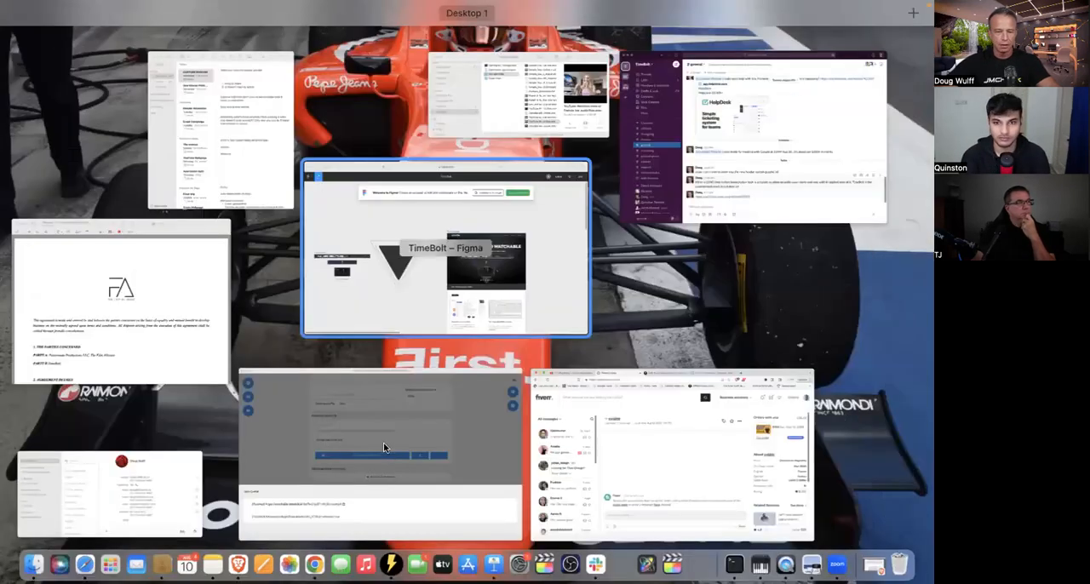
pyautogui.click(435, 277)
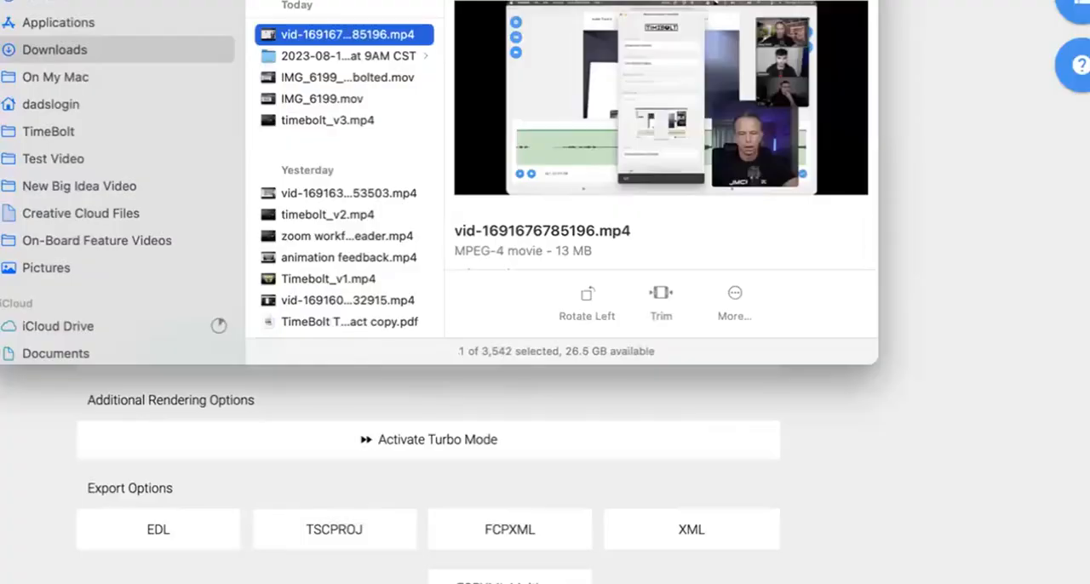
pyautogui.moveTo(474, 0); pyautogui.dragTo(315, 31)
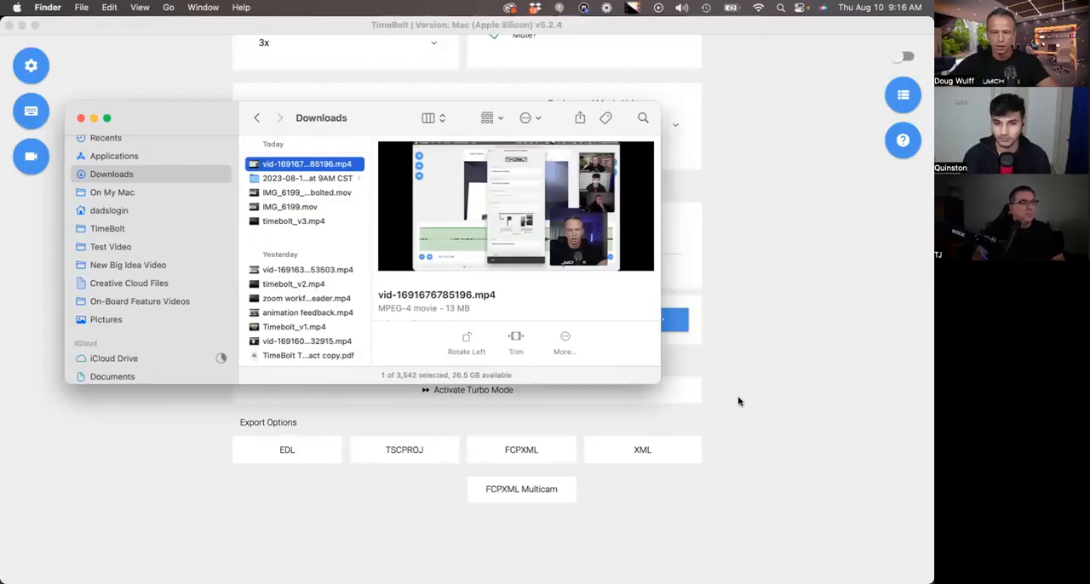
pyautogui.doubleClick(278, 164)
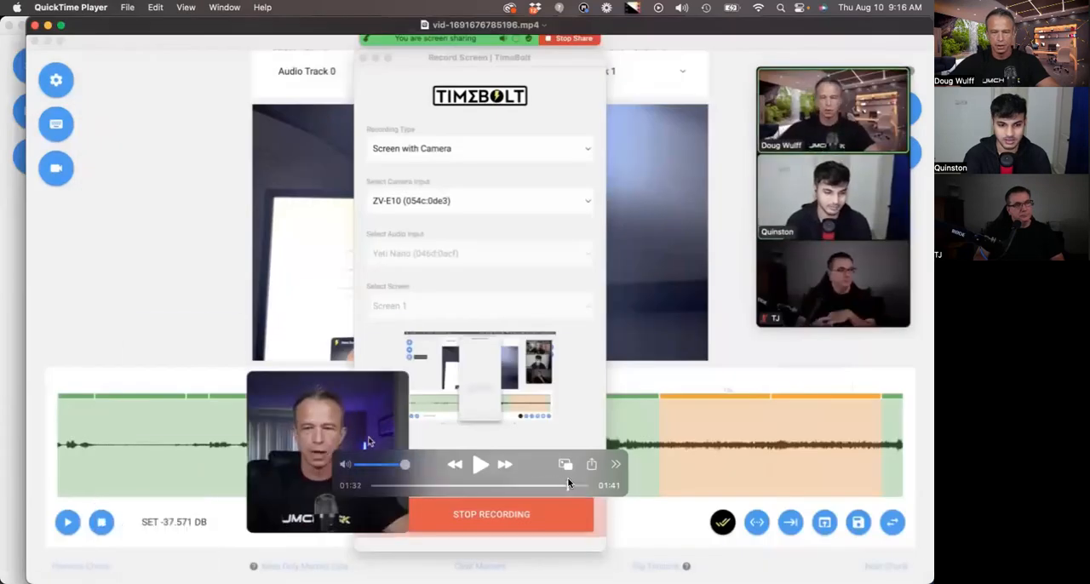
pyautogui.click(34, 26)
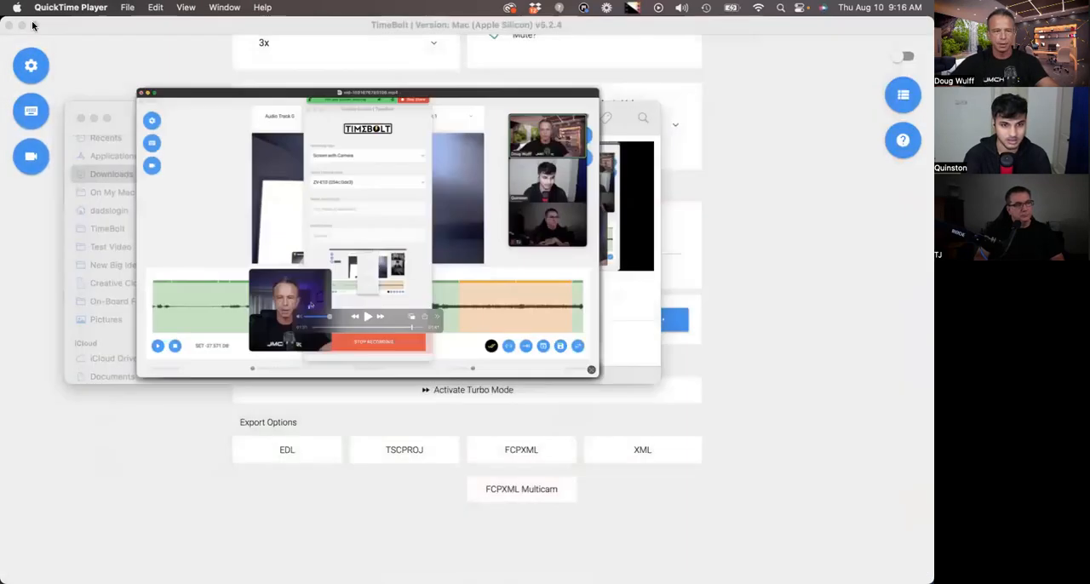
# - Return to TimeBolt and look over the rendering enhancements and rendering options
pyautogui.click(738, 465)
pyautogui.scroll(5, 739, 461)
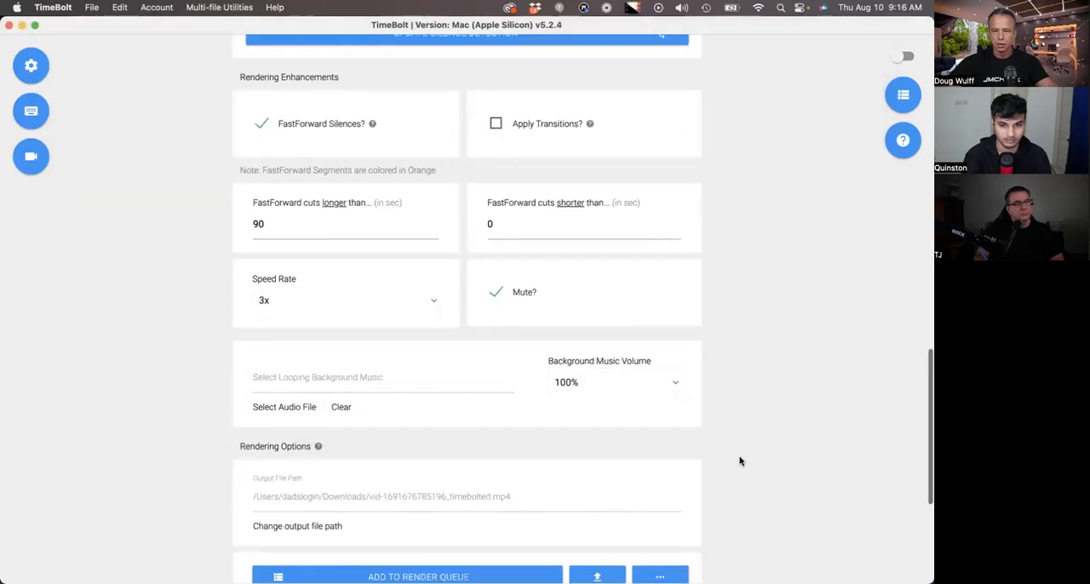
pyautogui.scroll(1, 729, 428)
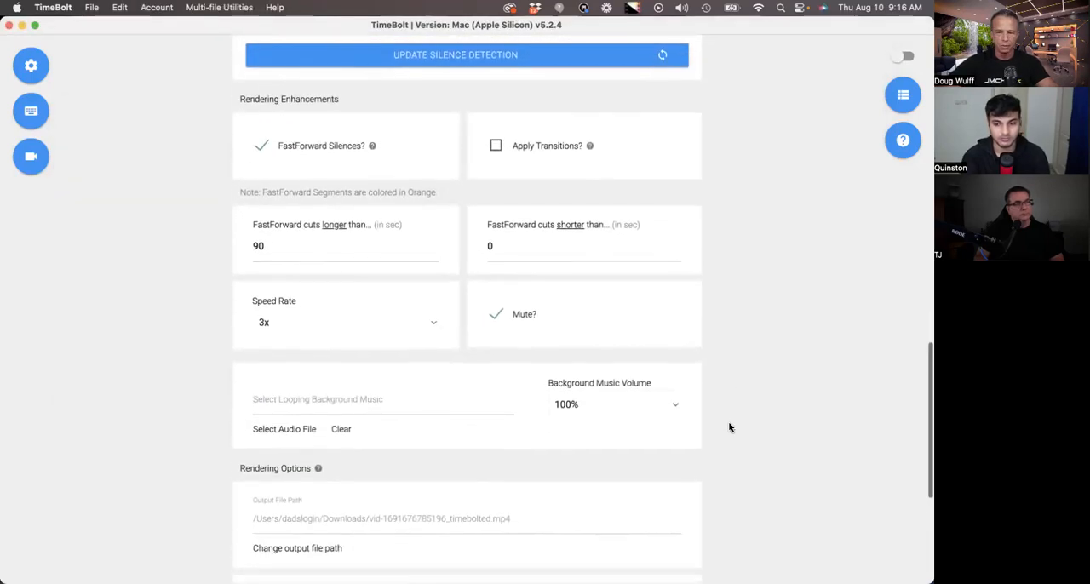
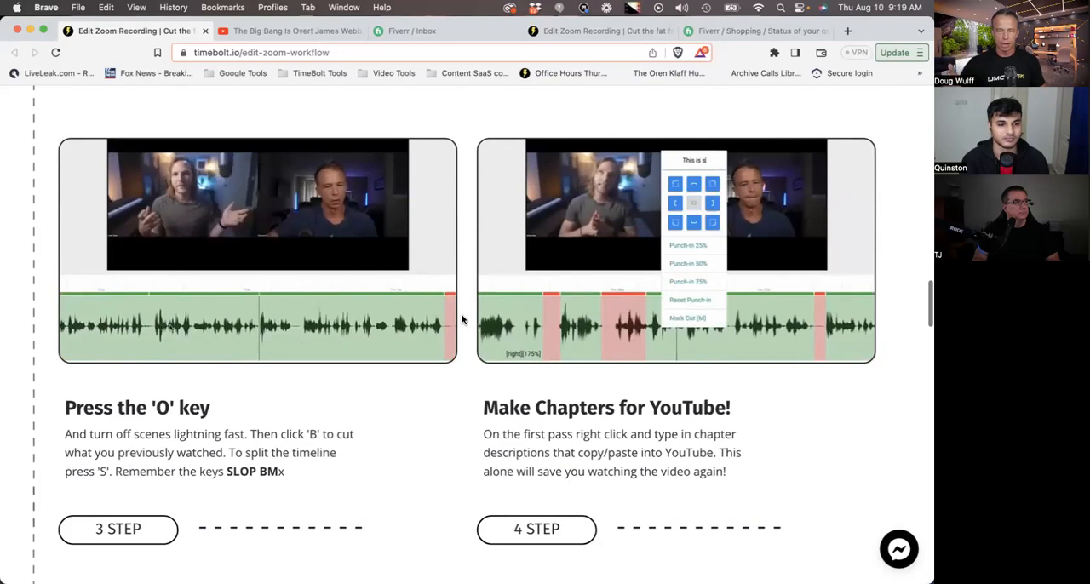
# - Examine the Zoom editing workflow page, including its chapter, Turbo Mode export and shorts sections
pyautogui.scroll(-10, 462, 319)
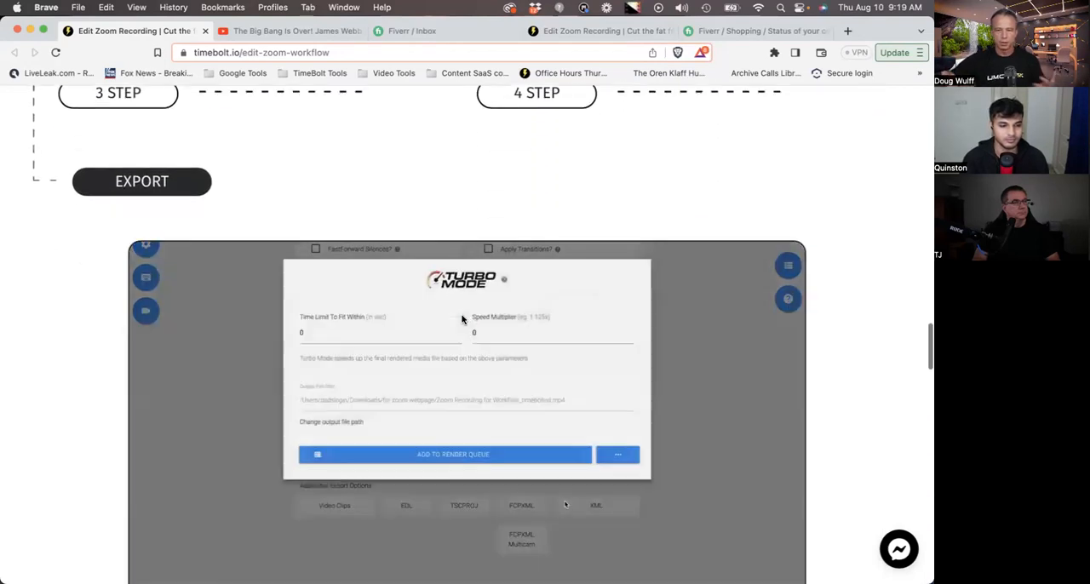
pyautogui.scroll(-4, 202, 407)
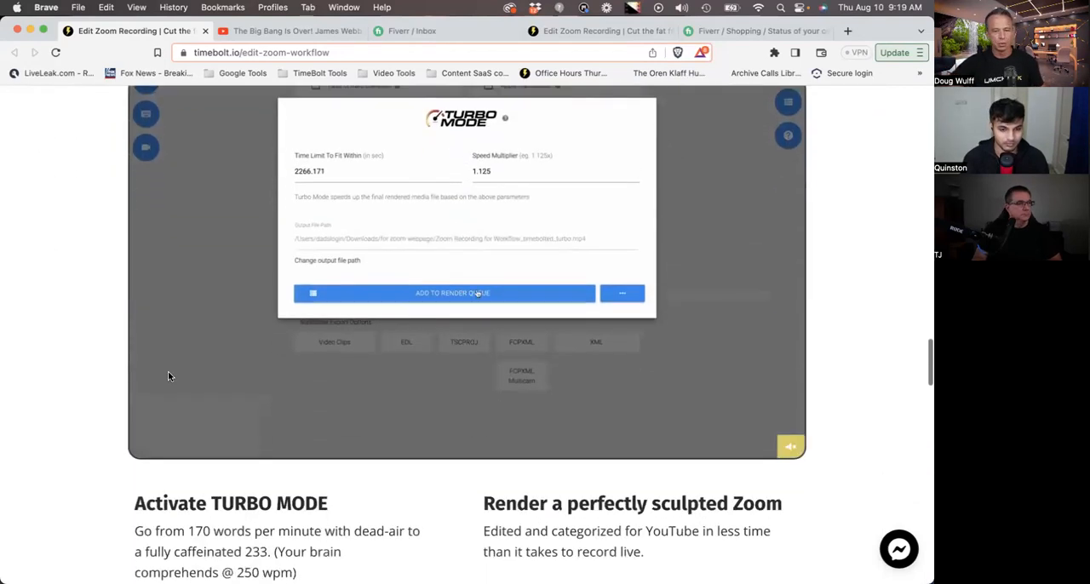
pyautogui.scroll(1, 128, 367)
pyautogui.scroll(1, 68, 364)
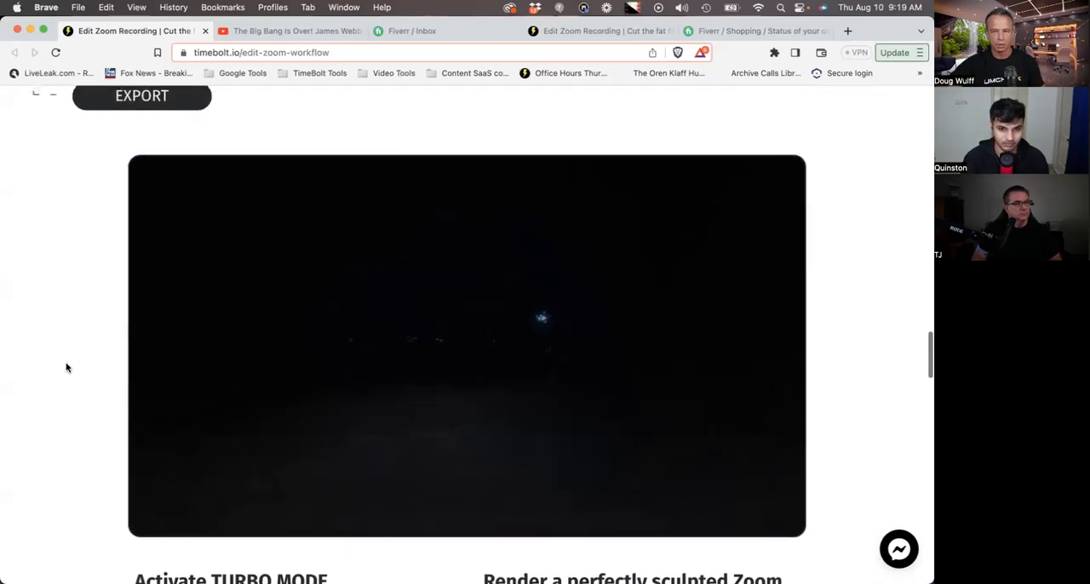
pyautogui.scroll(-10, 97, 432)
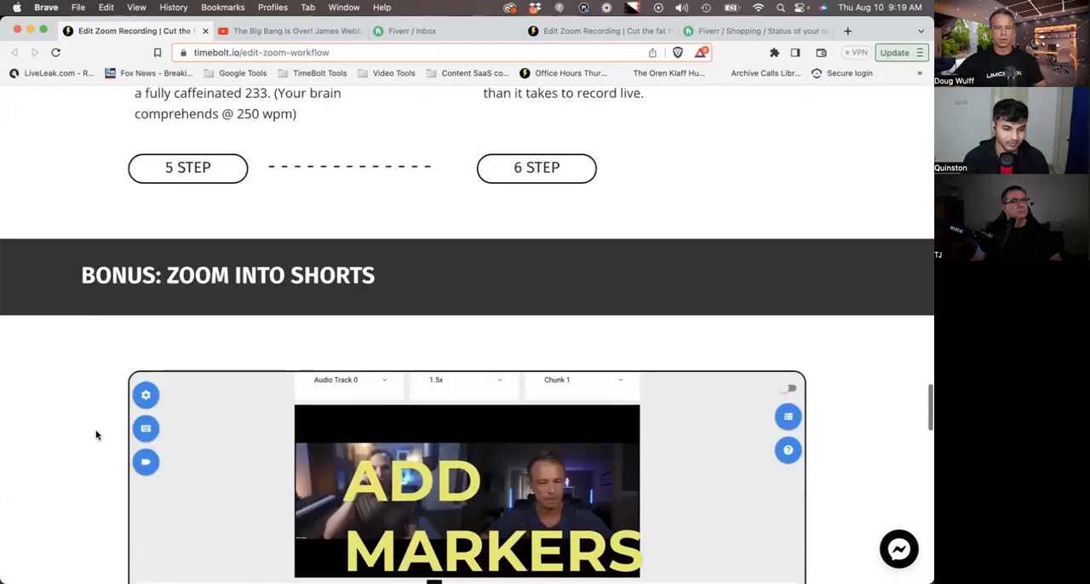
pyautogui.scroll(14, 163, 348)
pyautogui.scroll(15, 337, 347)
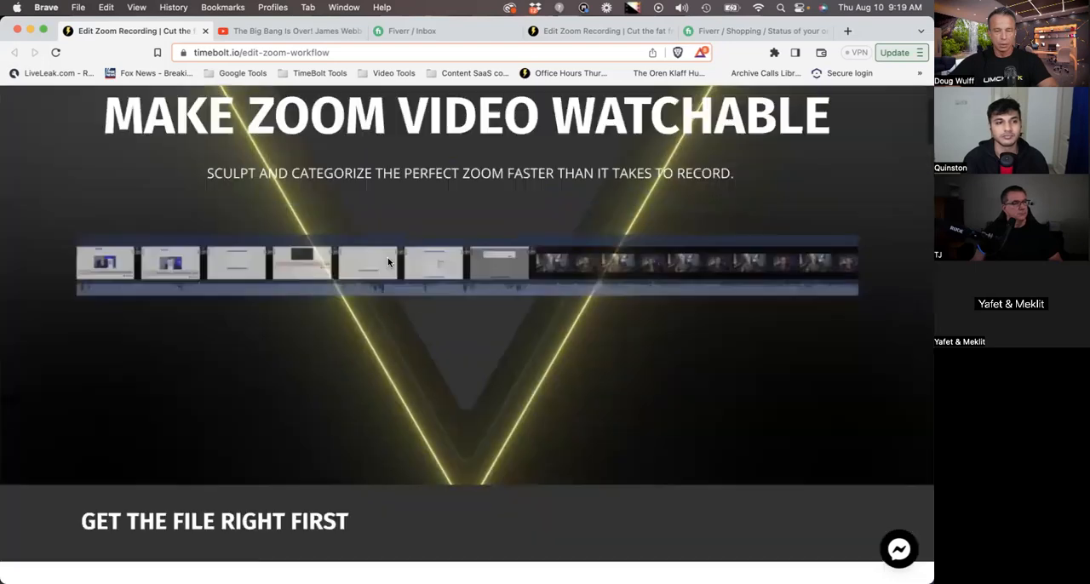
# - Switch to TimeBolt and inspect the recording's timeline at about 48 and 49 seconds
pyautogui.press('super+Tab')
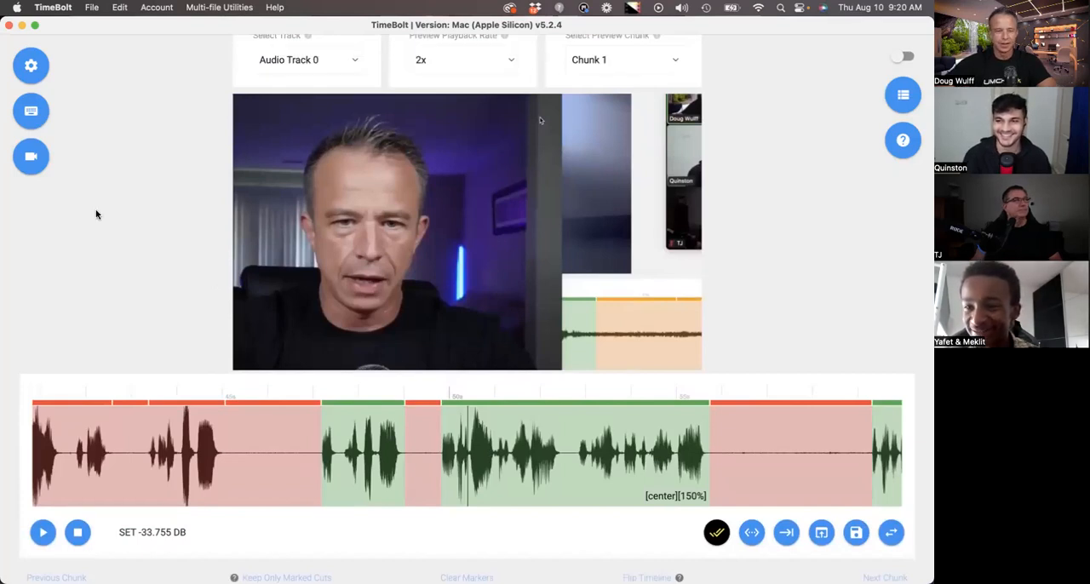
pyautogui.scroll(-1, 97, 215)
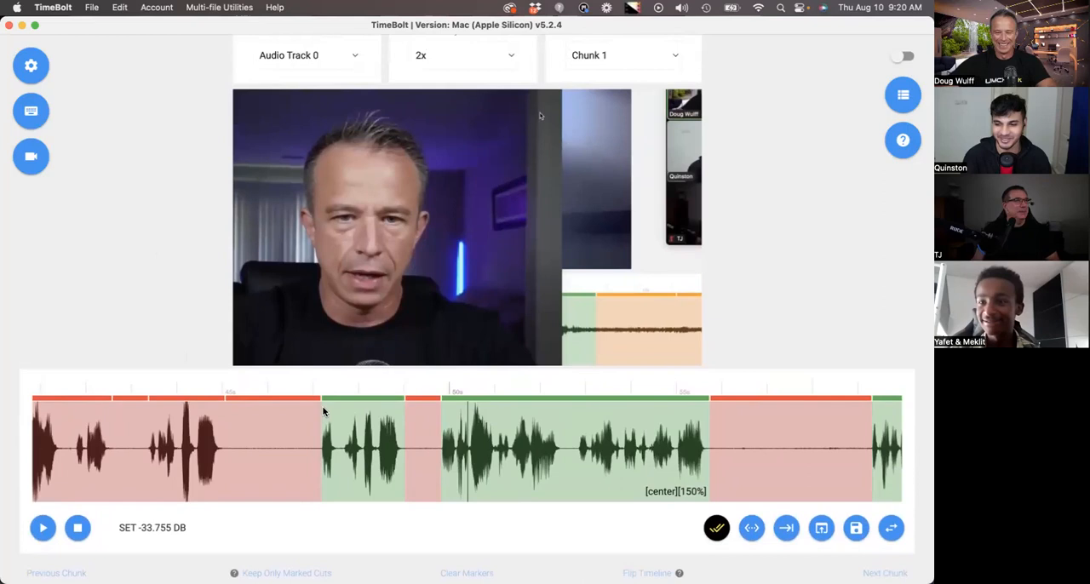
pyautogui.click(355, 416)
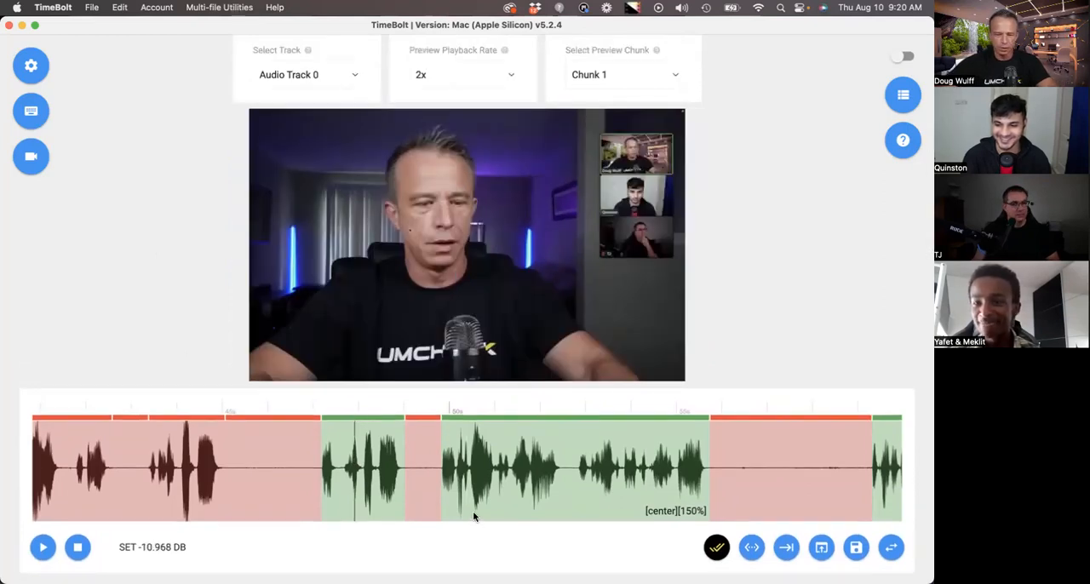
pyautogui.hscroll(1, 434, 479)
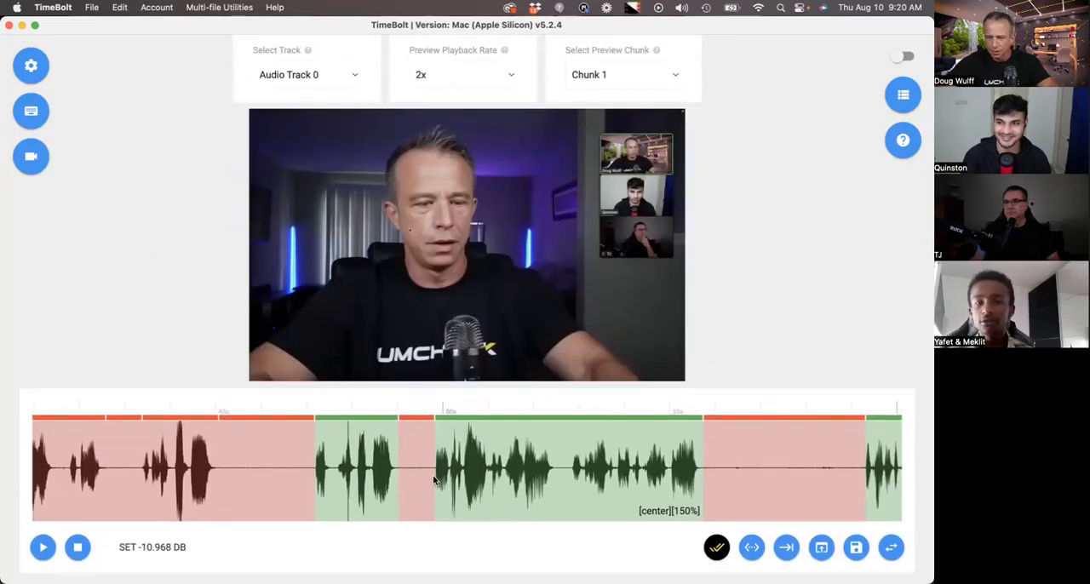
pyautogui.click(434, 480)
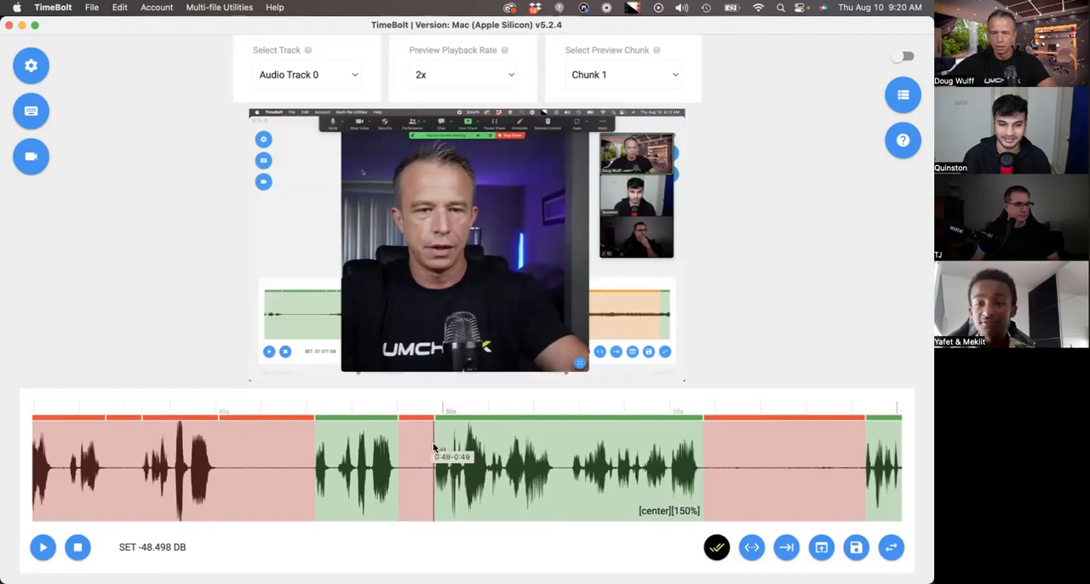
pyautogui.scroll(1, 406, 425)
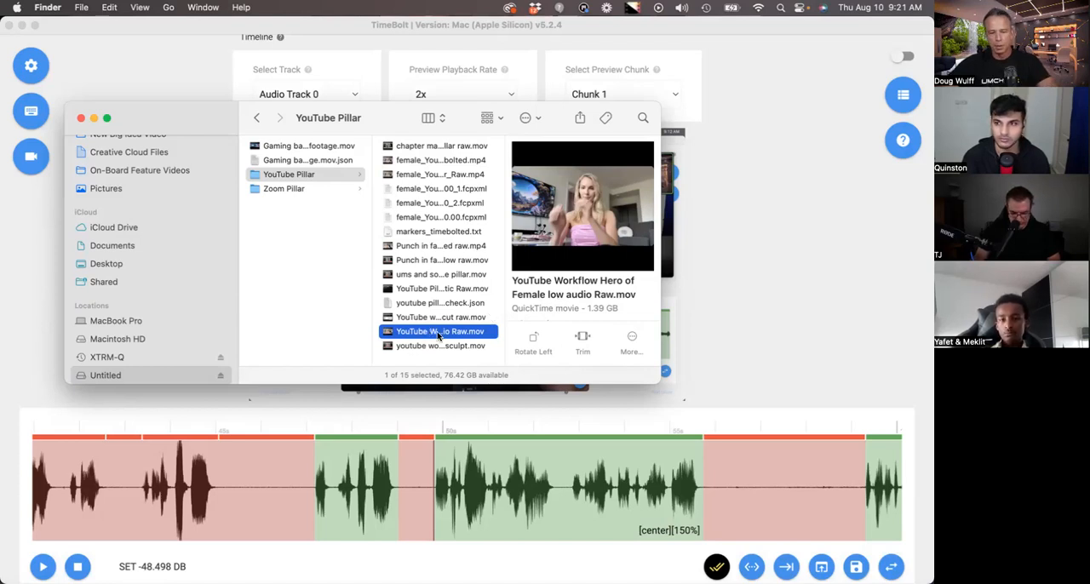
# - Load YouTube Workflow Hero of Female low audio Raw.mov from the YouTube Pillar folder into TimeBolt and look over its first 40 seconds
pyautogui.moveTo(439, 336); pyautogui.dragTo(503, 234)
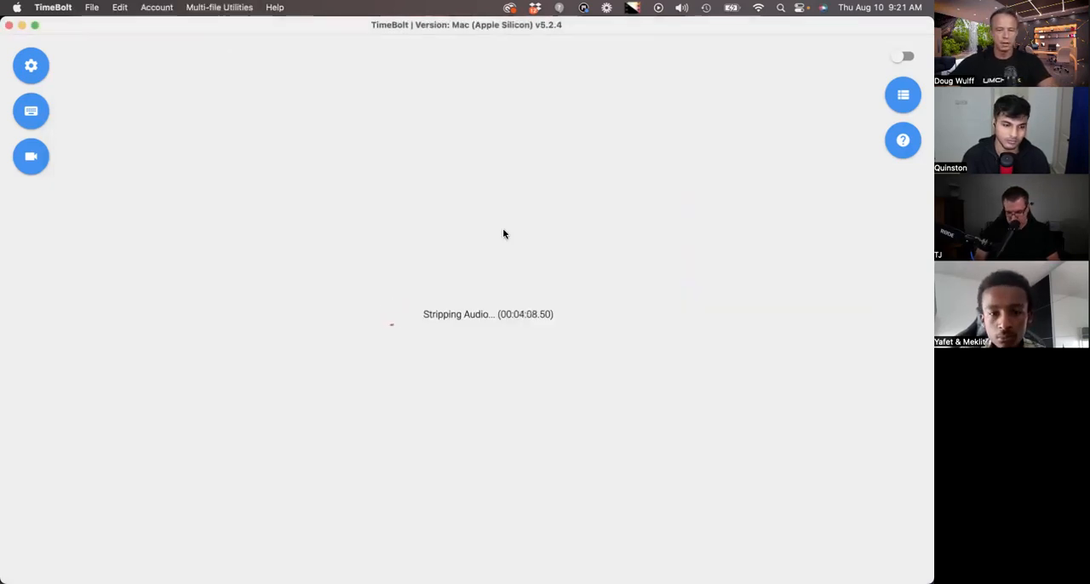
pyautogui.hscroll(1, 462, 377)
pyautogui.scroll(3, 463, 377)
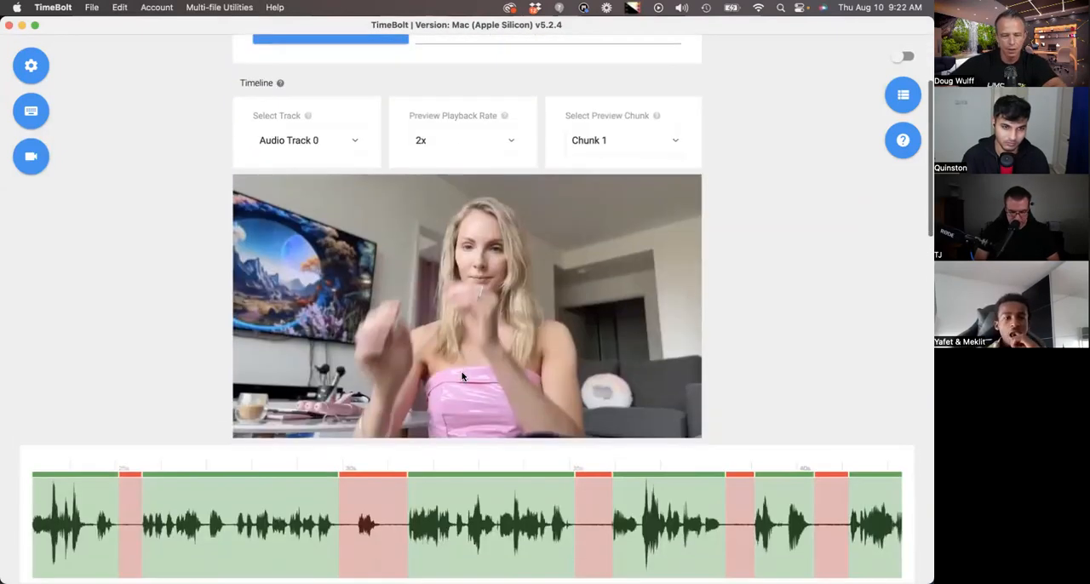
pyautogui.scroll(-1, 463, 377)
pyautogui.moveTo(133, 564)
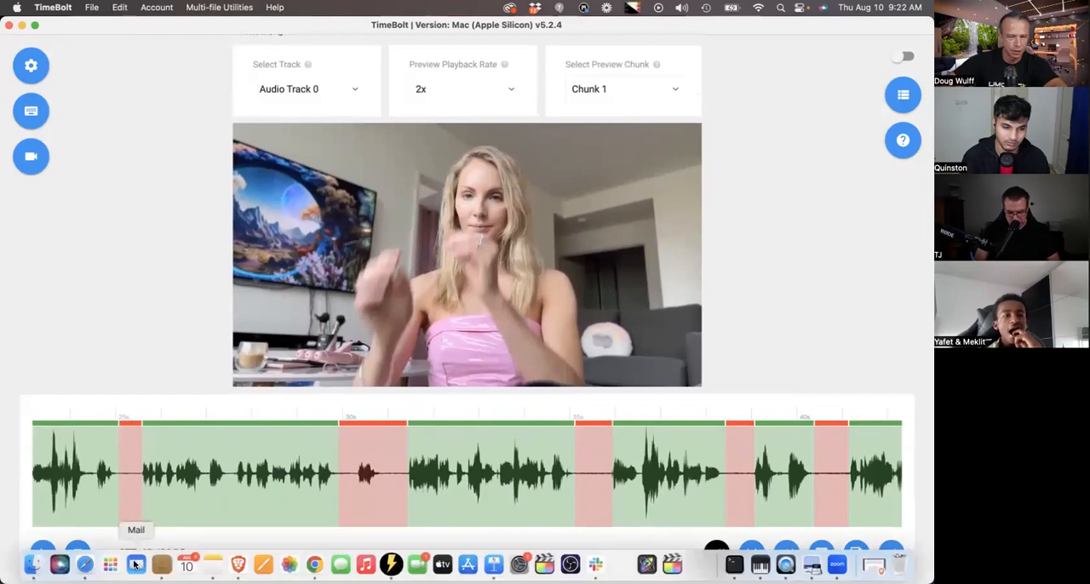
pyautogui.hscroll(-5, 189, 475)
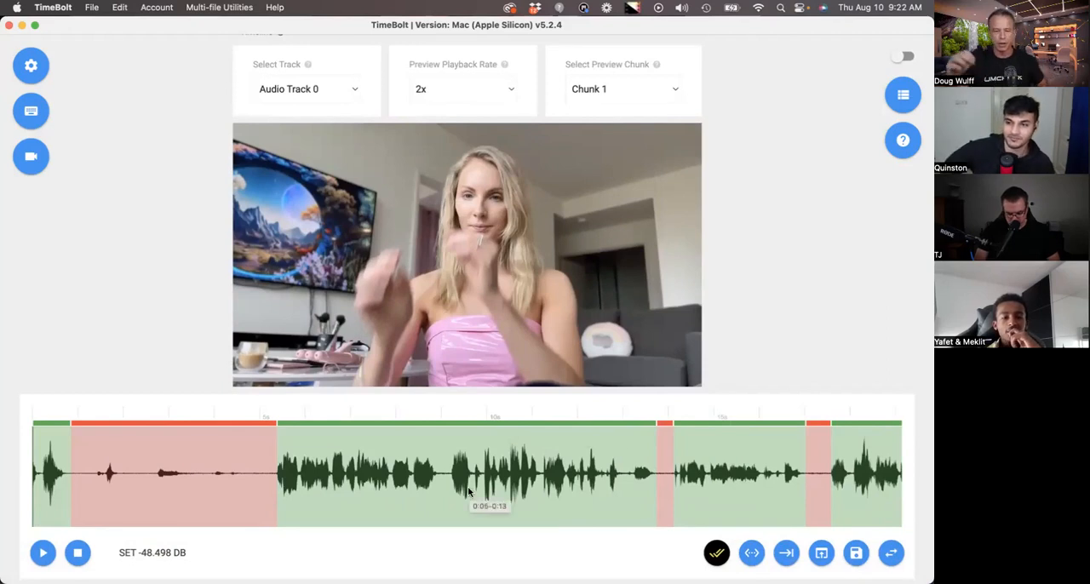
pyautogui.hscroll(5, 424, 482)
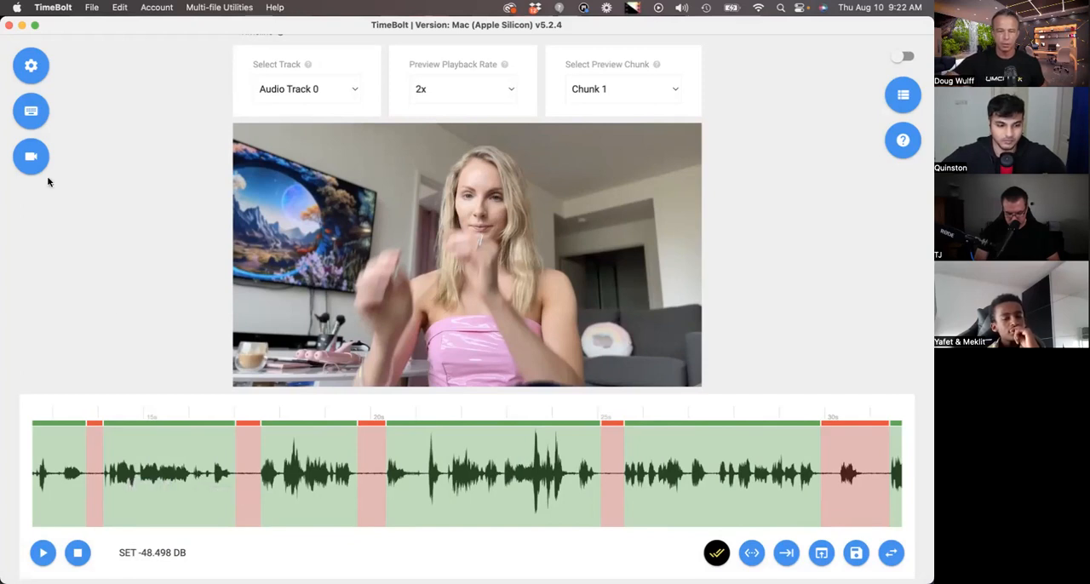
# - Turn off Audio Normalization, Noise Reduction and Volume Increase in the audio pre-processing settings and restart the app
pyautogui.click(31, 65)
pyautogui.click(272, 220)
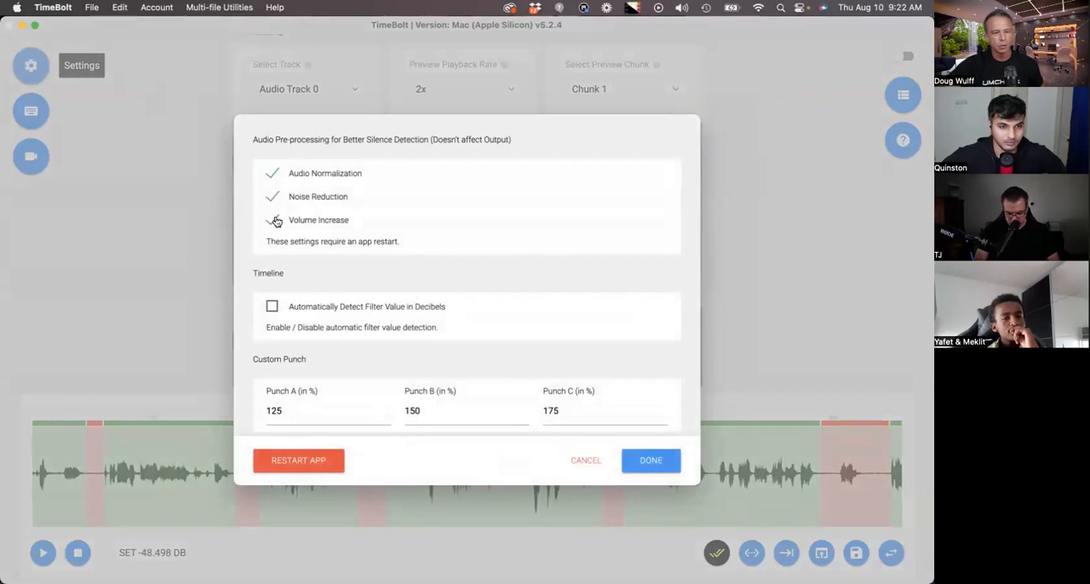
pyautogui.click(271, 172)
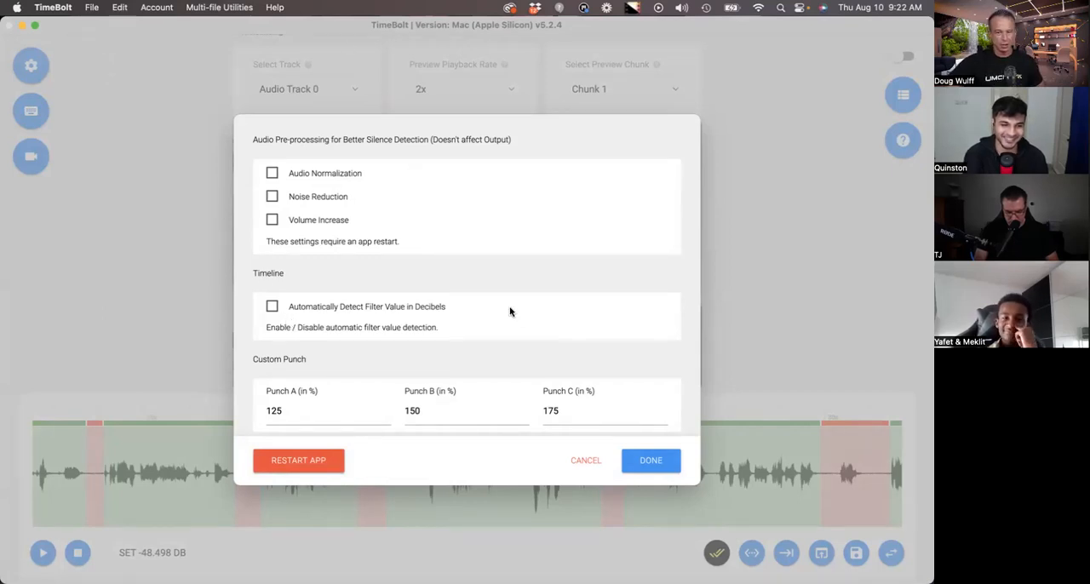
pyautogui.click(305, 463)
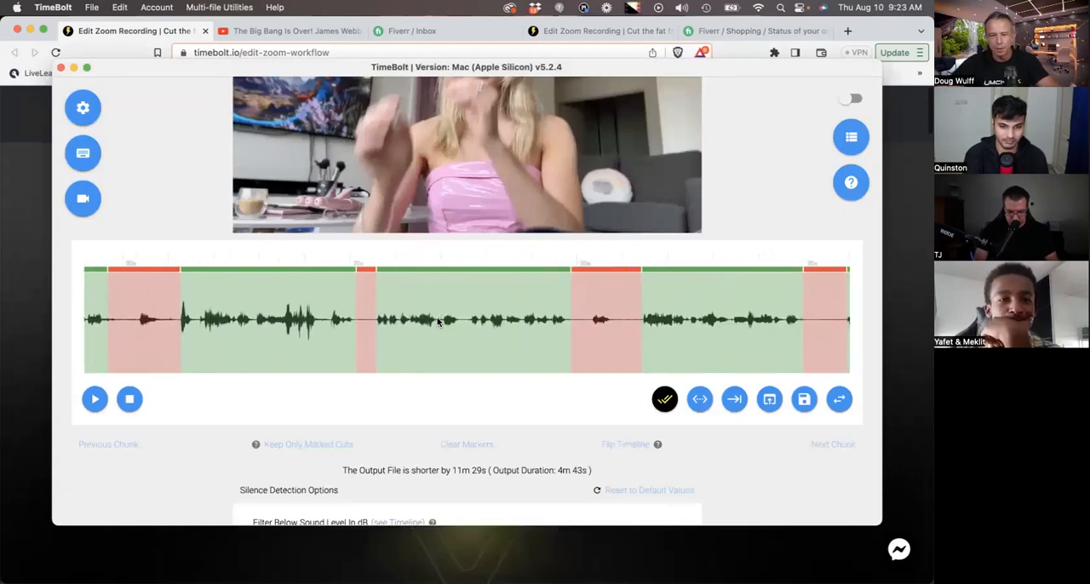
# - Inspect the unprocessed low-audio waveform around 25 to 40 seconds and enlarge the TimeBolt window to full size
pyautogui.hscroll(5, 438, 322)
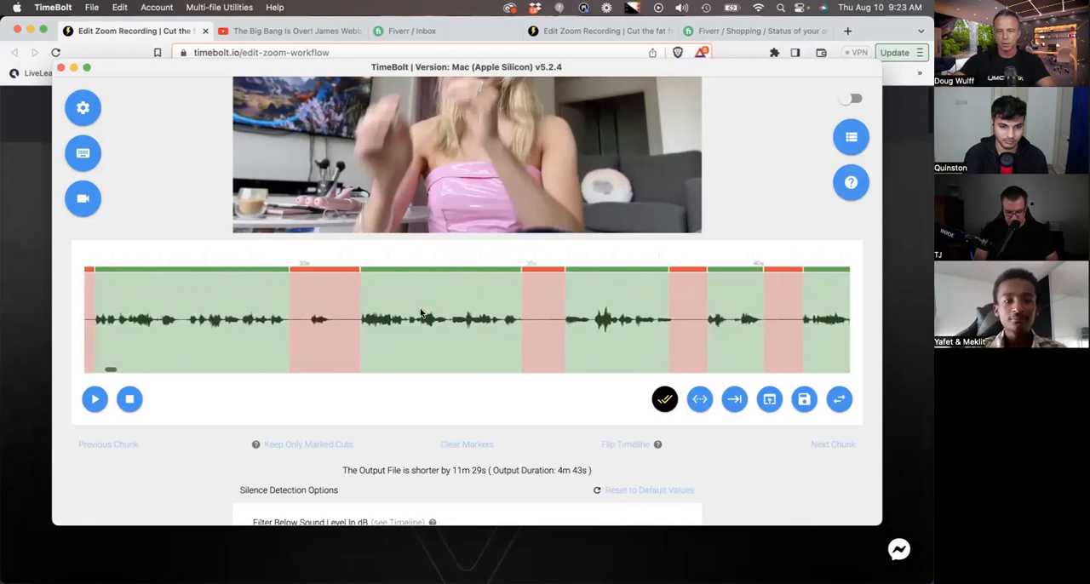
pyautogui.scroll(2, 368, 314)
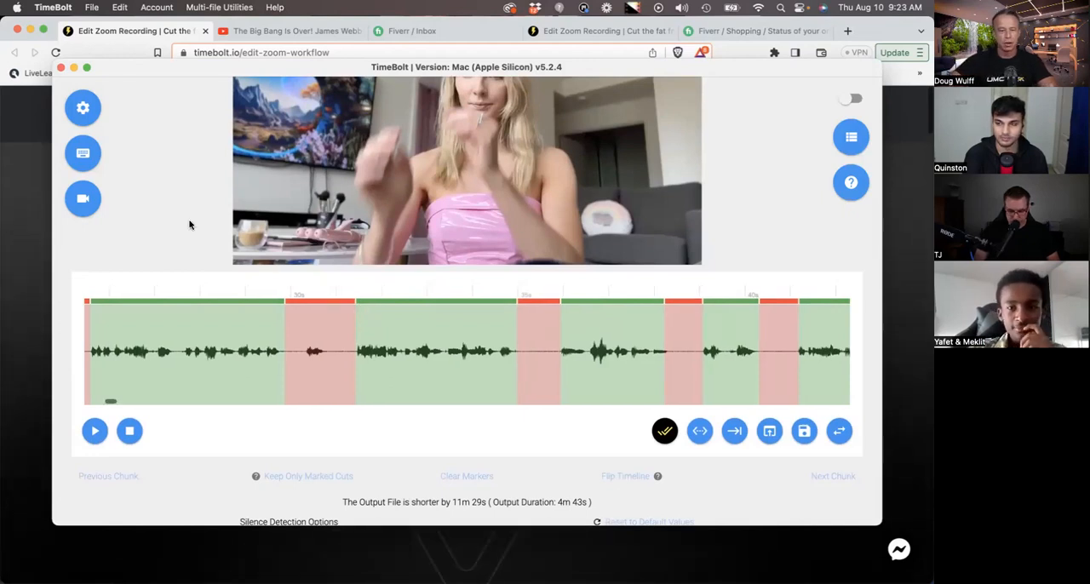
pyautogui.scroll(4, 179, 199)
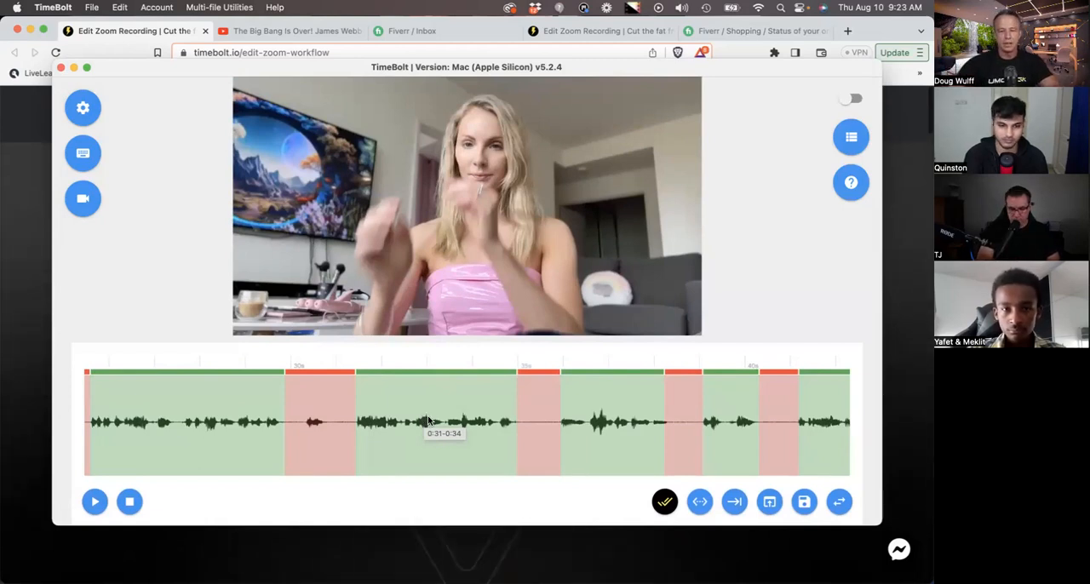
pyautogui.click(86, 68)
pyautogui.scroll(2, 147, 189)
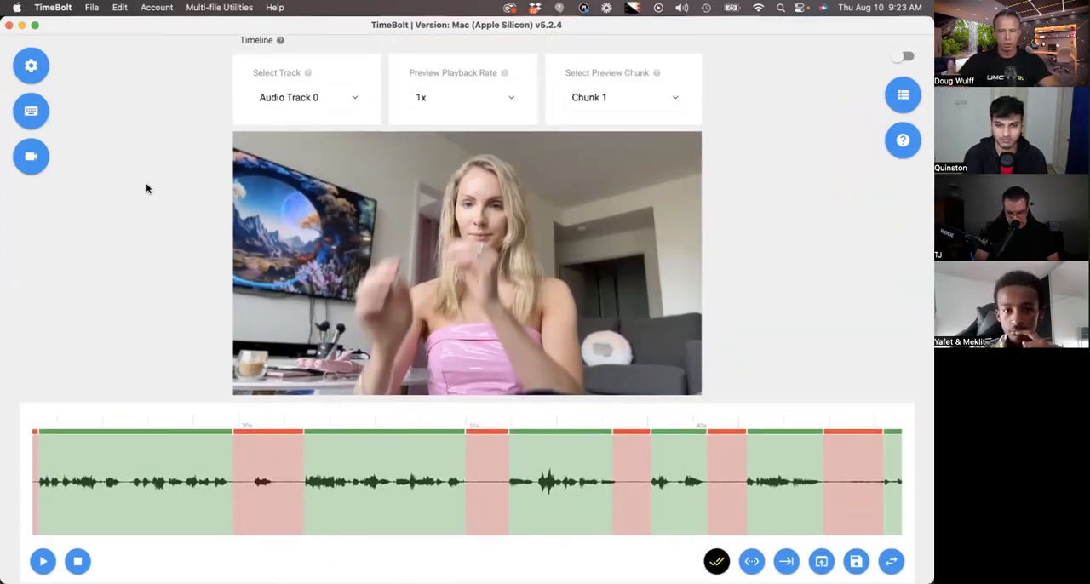
# - Load another video file from Finder into TimeBolt and bring up its timeline
pyautogui.click(34, 566)
pyautogui.moveTo(440, 160); pyautogui.dragTo(202, 80)
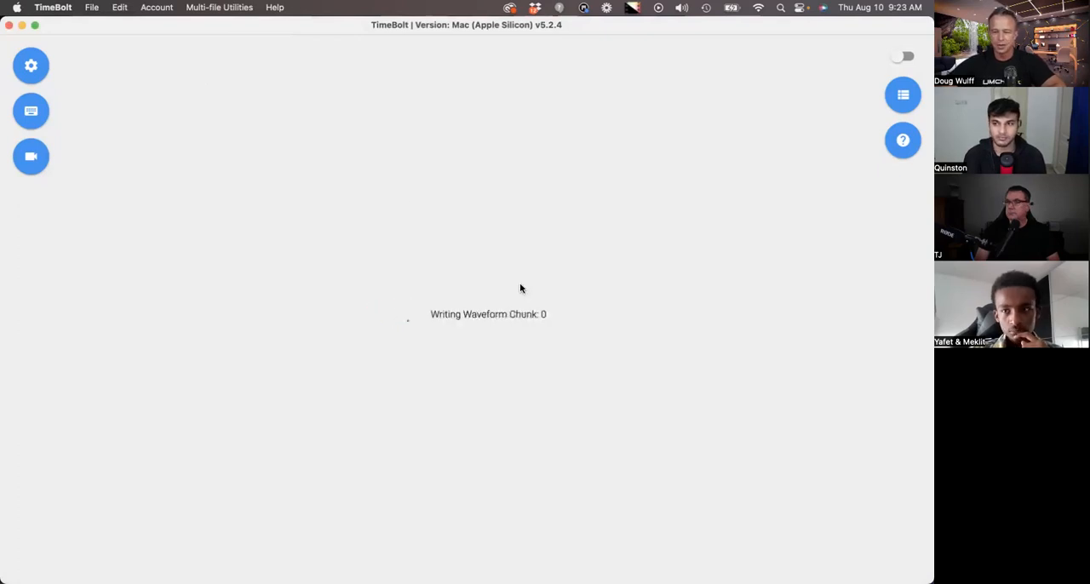
pyautogui.scroll(3, 522, 287)
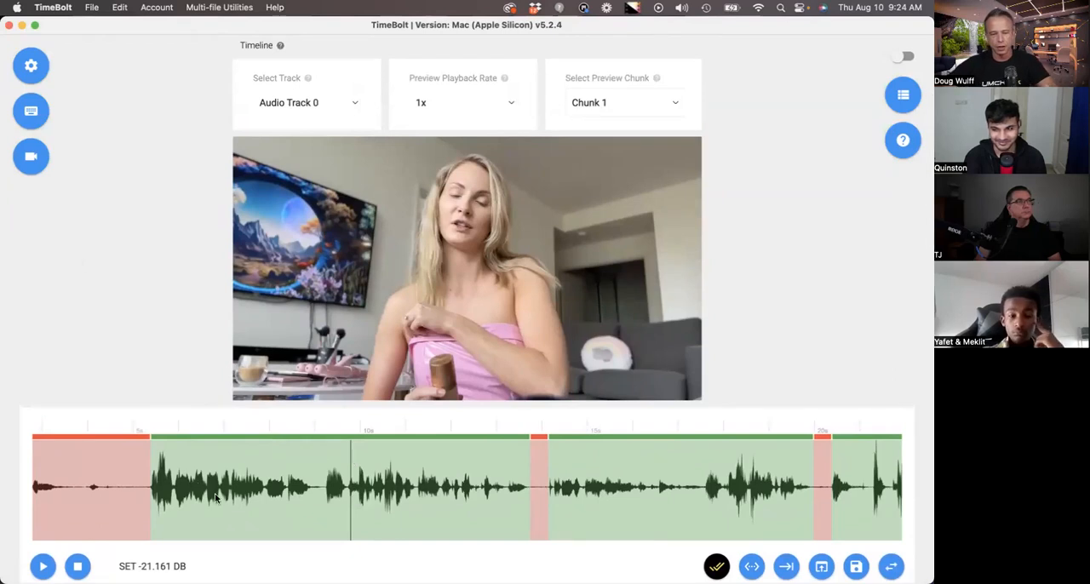
# - Place the playhead at about 6 seconds and set the preview playback rate to 1.5x
pyautogui.click(202, 479)
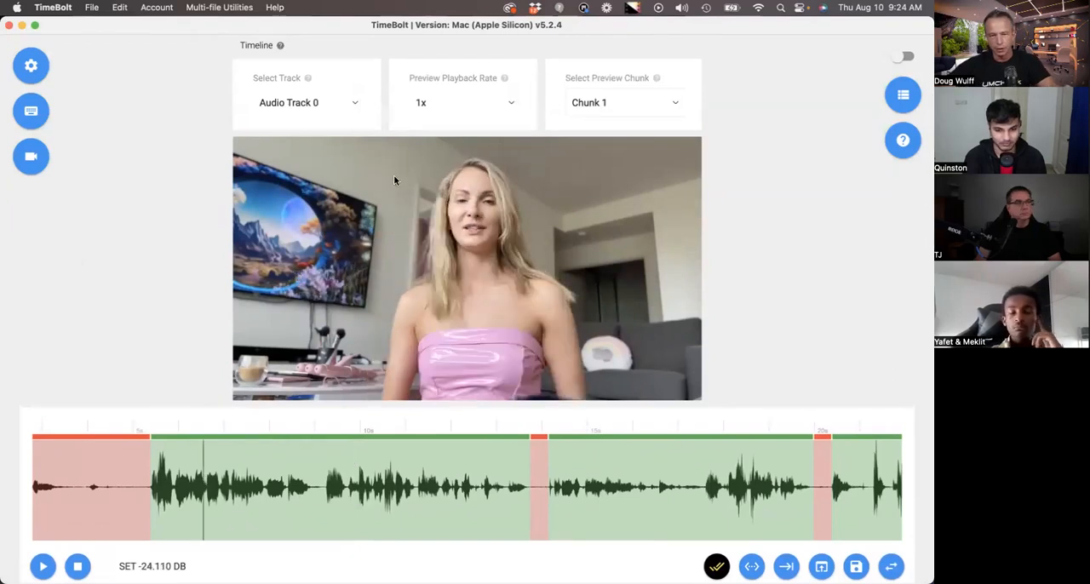
pyautogui.click(503, 103)
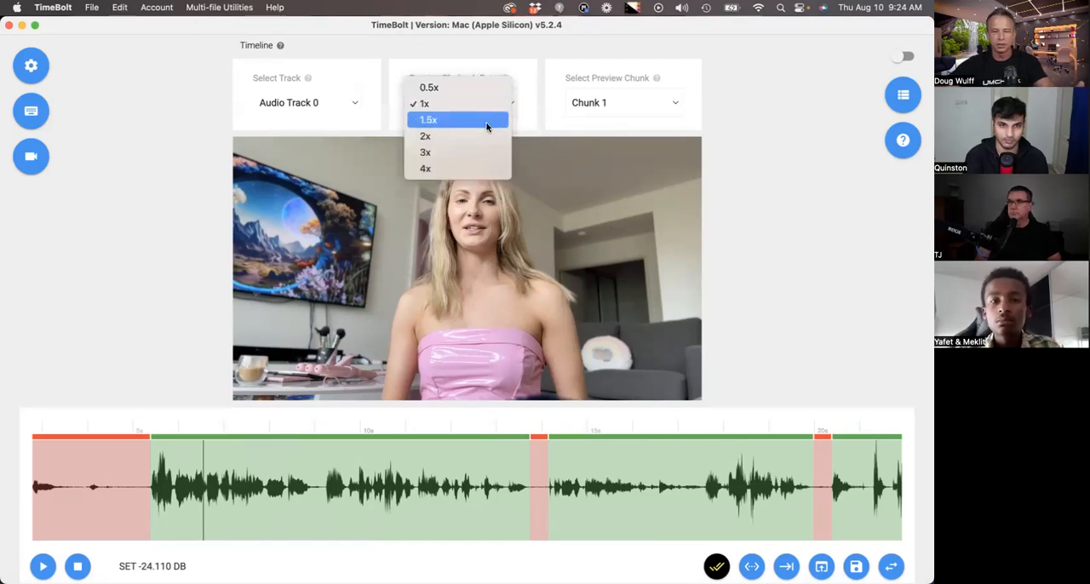
pyautogui.click(487, 122)
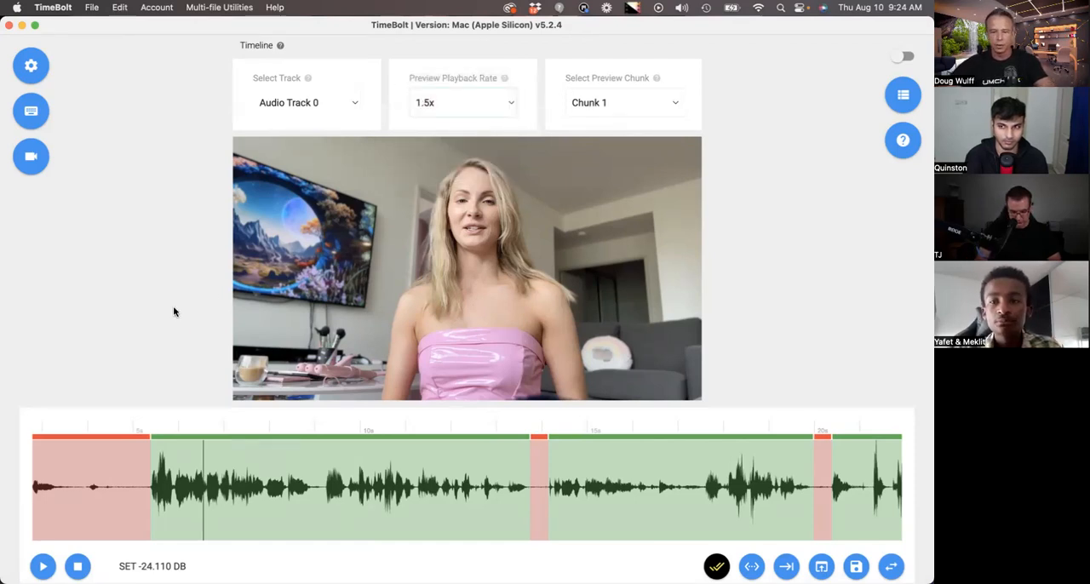
# - Preview the clip from about 8 seconds, pausing once at about 11 seconds and stopping playback at about 17 seconds
pyautogui.click(293, 483)
pyautogui.scroll(-1, 267, 501)
pyautogui.scroll(2, 267, 501)
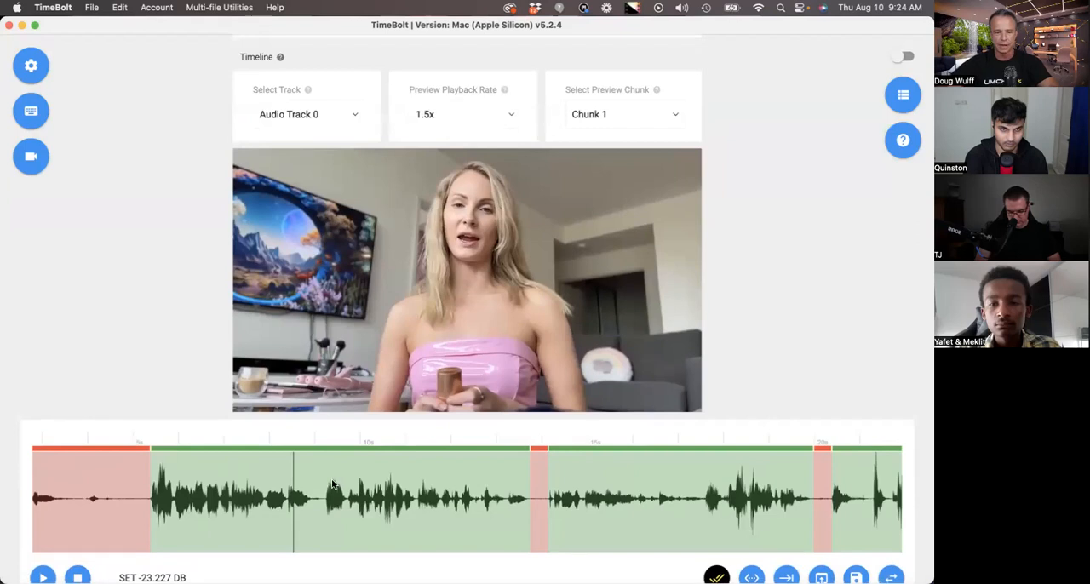
pyautogui.press('space')
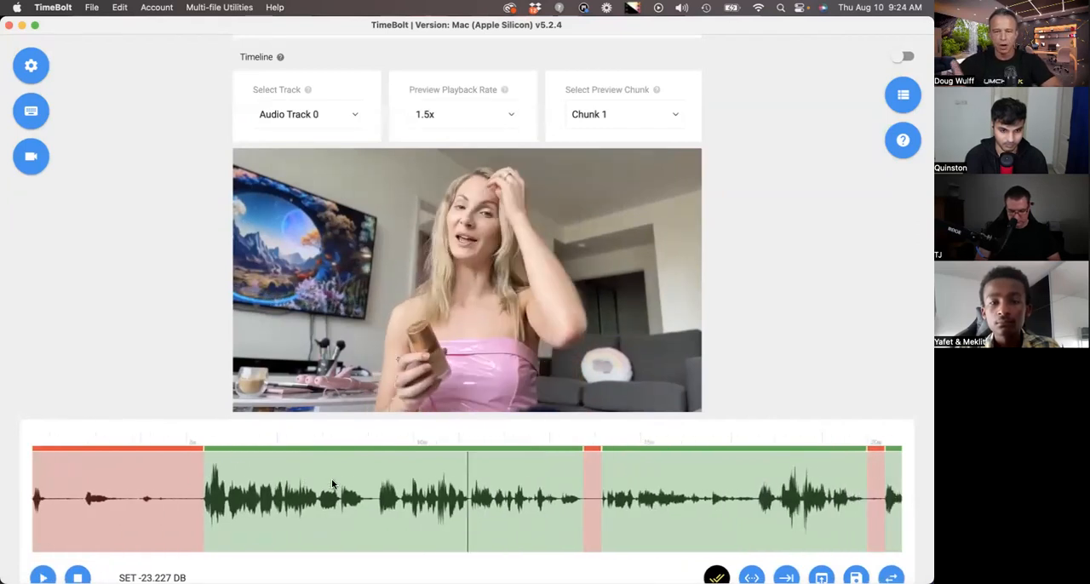
pyautogui.press('space')
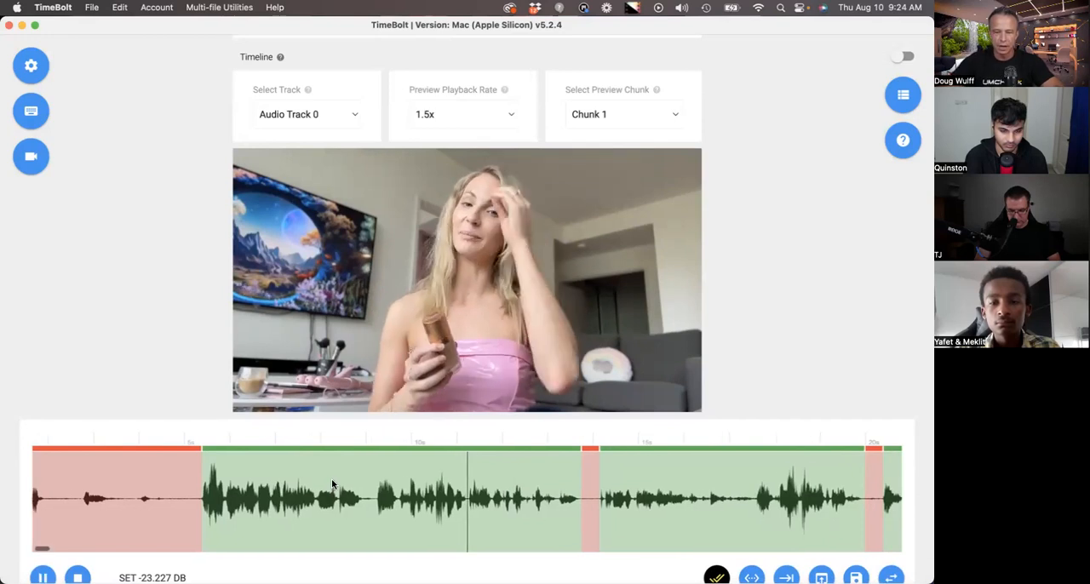
pyautogui.press('space')
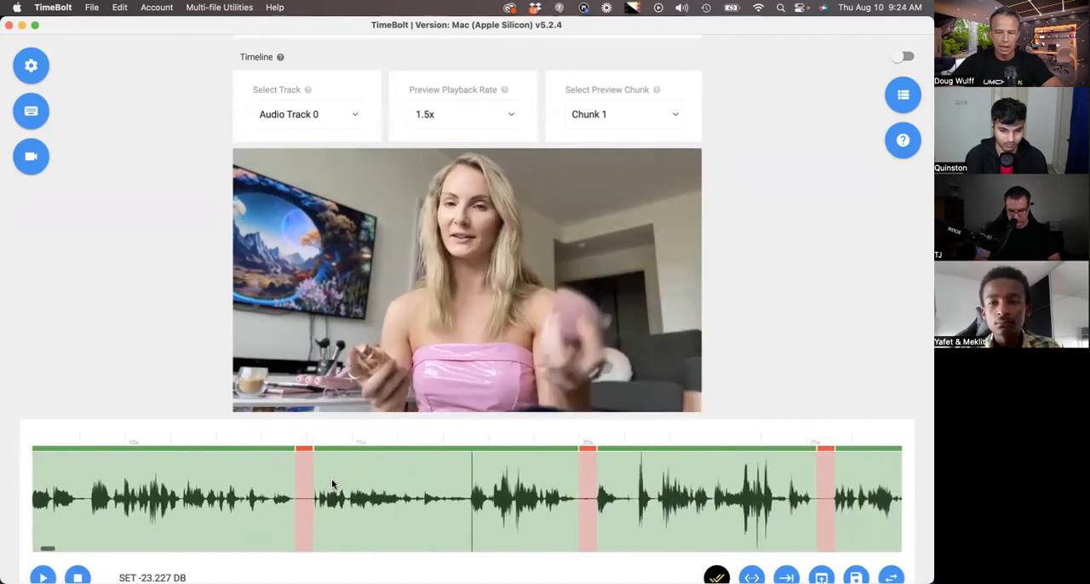
# - Return to about 8 seconds in the first long kept scene and play it up to the short pause in speech
pyautogui.hscroll(-6, 332, 478)
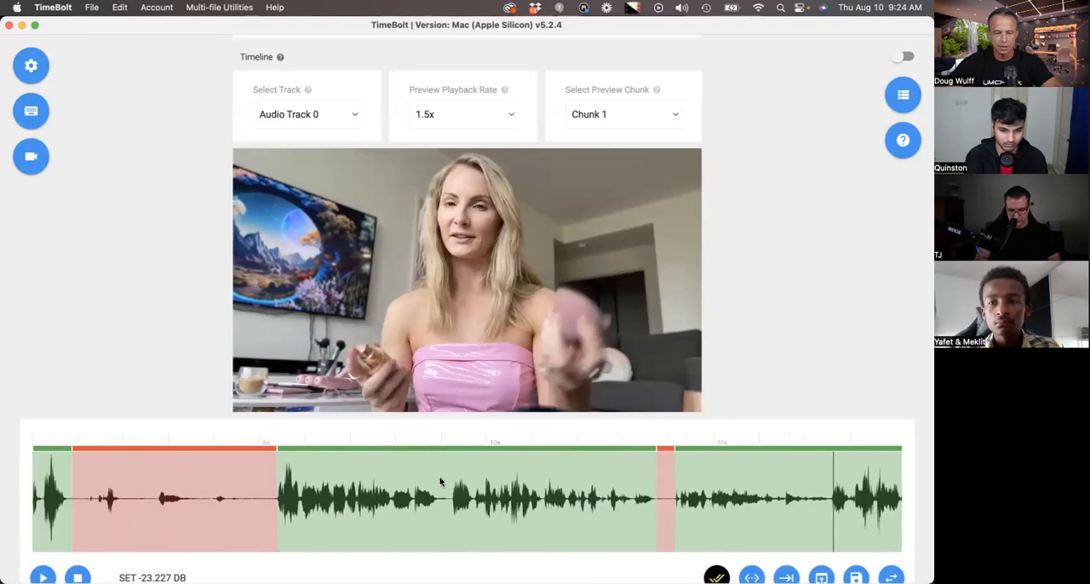
pyautogui.click(404, 492)
pyautogui.press('space')
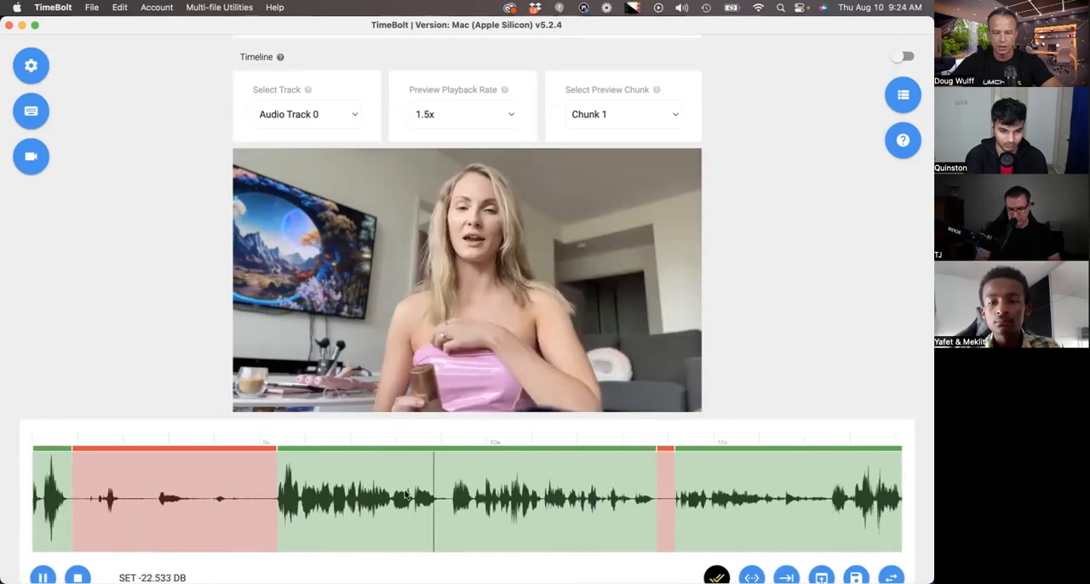
pyautogui.press('space')
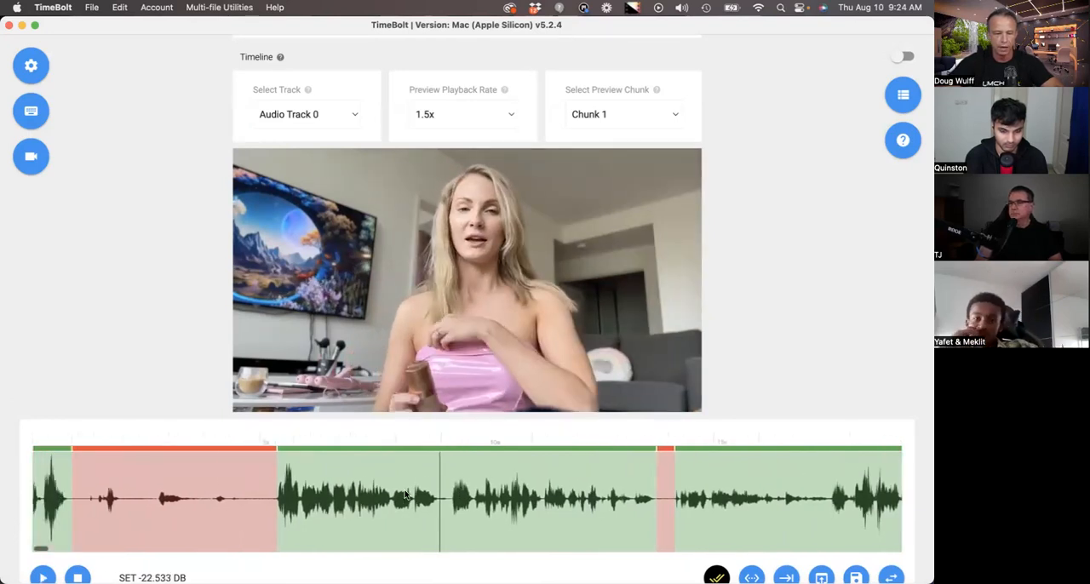
# - Cut the short opening scene, under one second long, at the very start of the timeline
pyautogui.click(50, 481)
pyautogui.scroll(-5, 144, 443)
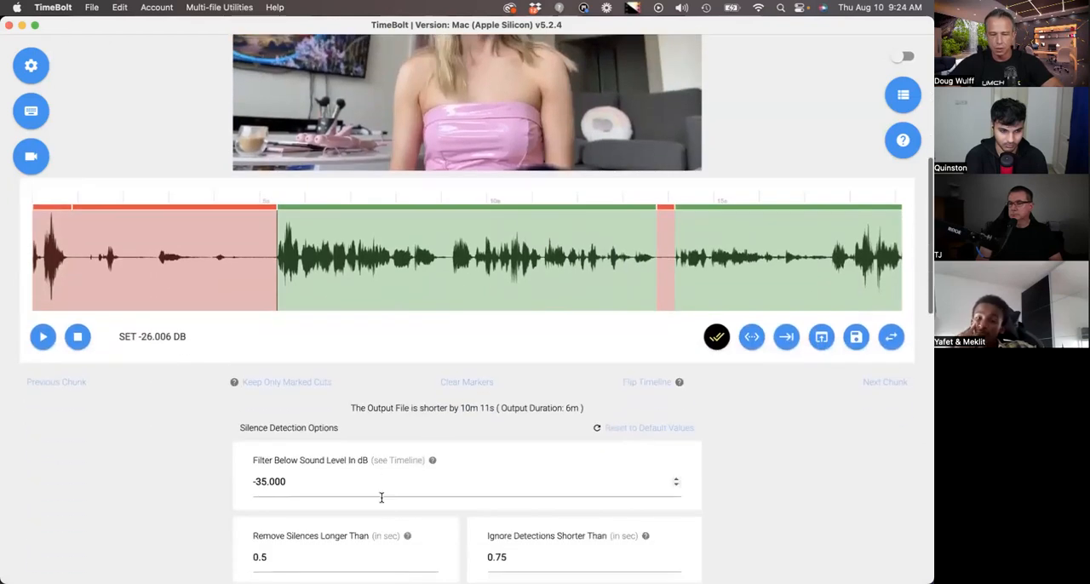
# - Review the silence detection options and check the sound level at about 5 seconds, just before the first long kept scene
pyautogui.scroll(-1, 387, 504)
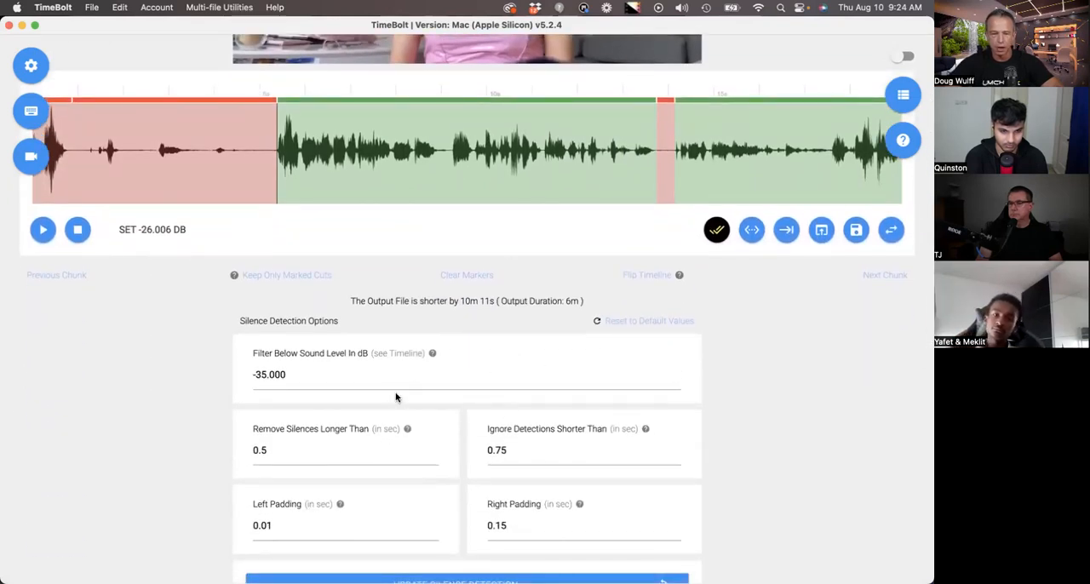
pyautogui.scroll(-1, 434, 381)
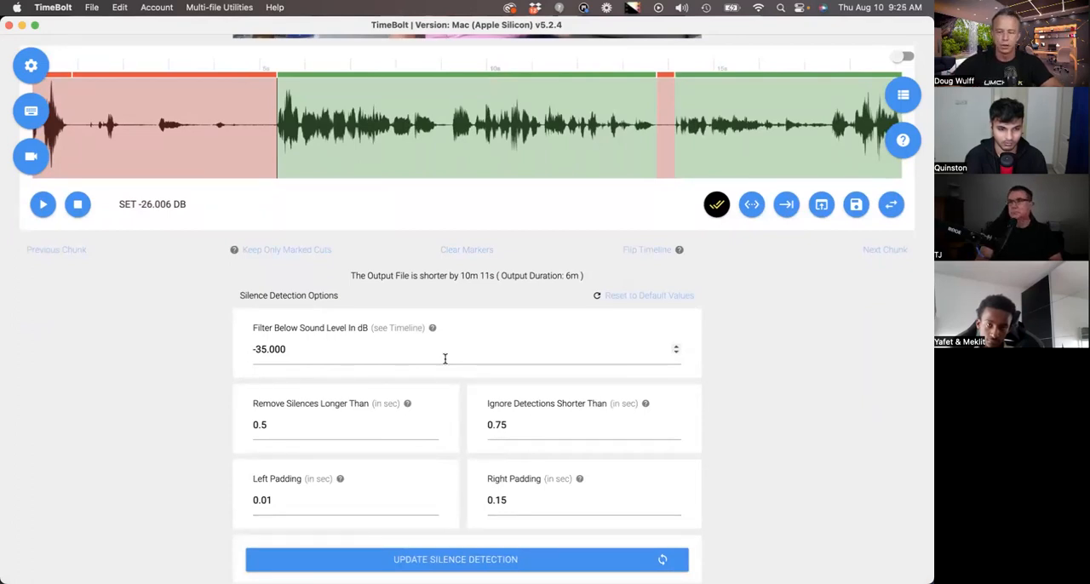
pyautogui.moveTo(332, 353); pyautogui.dragTo(260, 342)
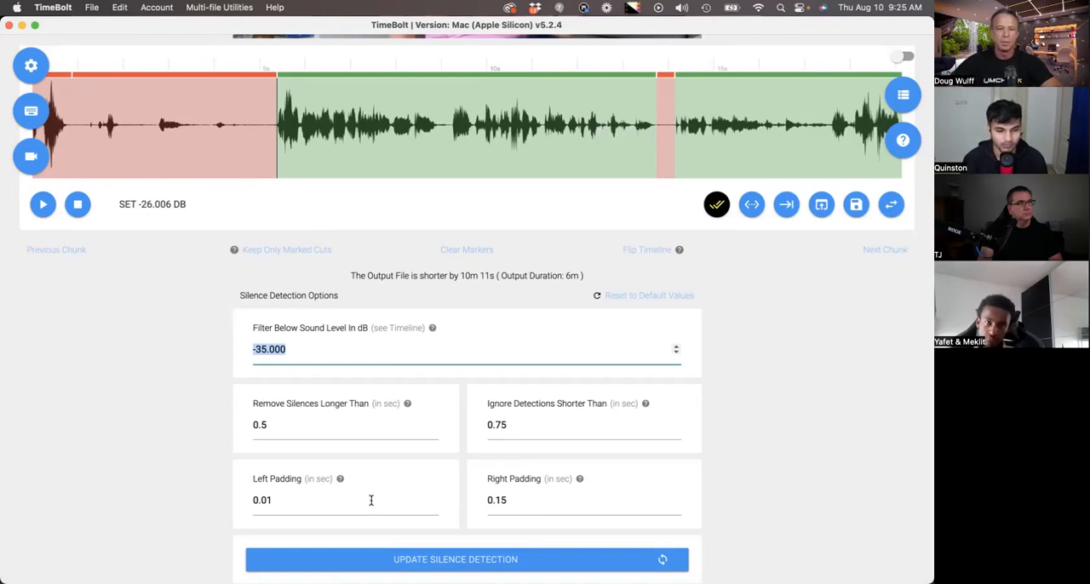
pyautogui.click(275, 145)
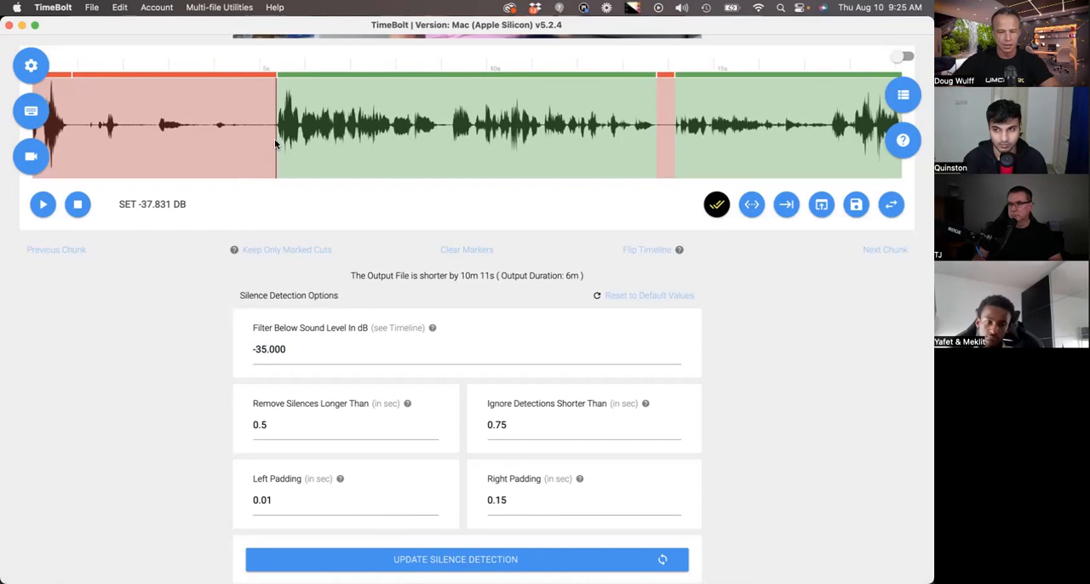
# - Set the Right Padding to 0.12 seconds in the silence detection options
pyautogui.click(535, 498)
pyautogui.scroll(-1, 535, 496)
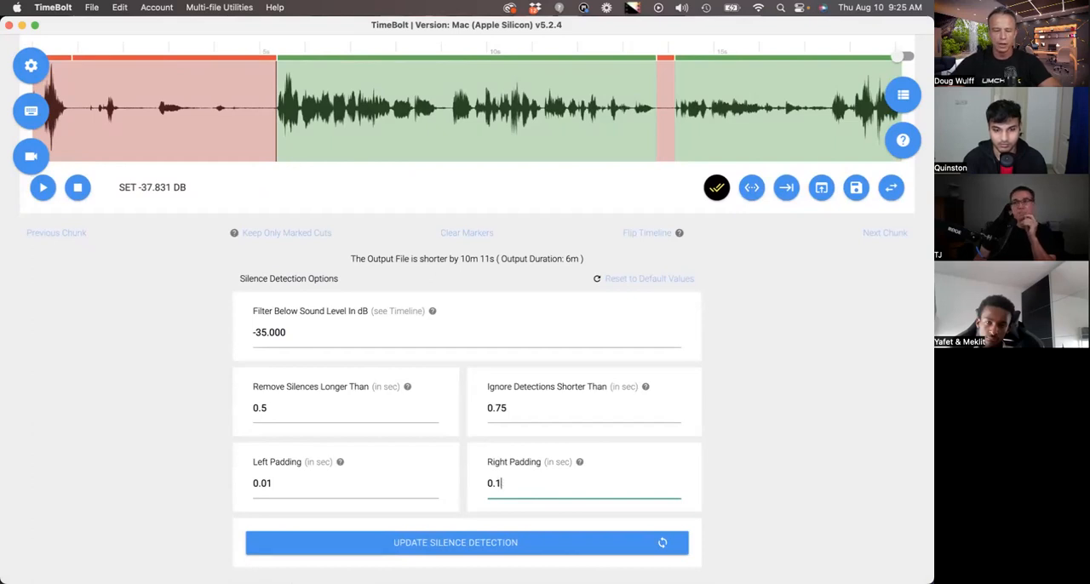
pyautogui.write('2')
pyautogui.scroll(-1, 536, 485)
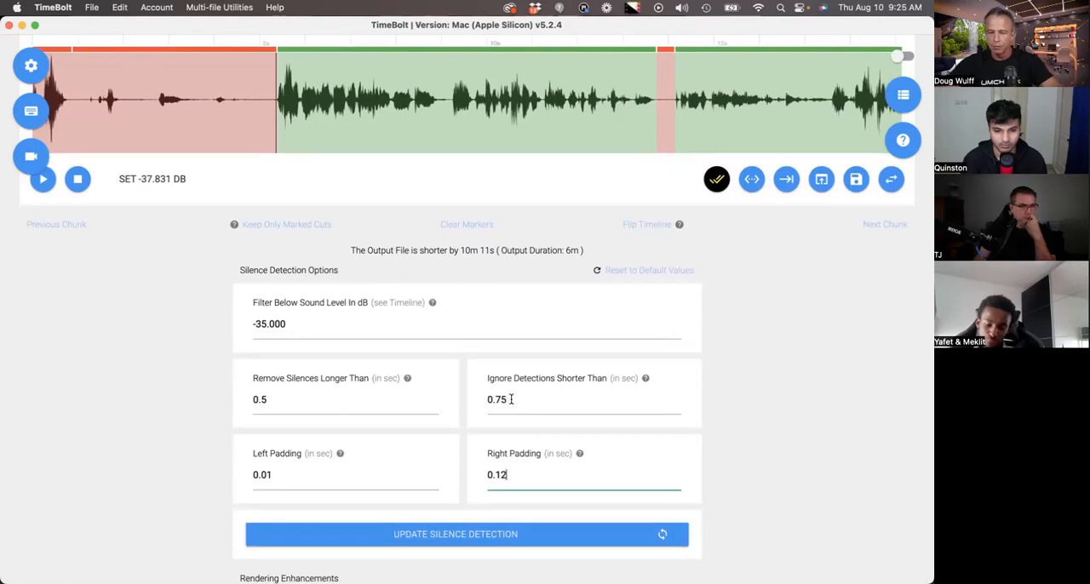
# - Check the sound level in the removed section at about 30 seconds and compare it with the silence detection options
pyautogui.scroll(3, 530, 397)
pyautogui.hscroll(12, 490, 222)
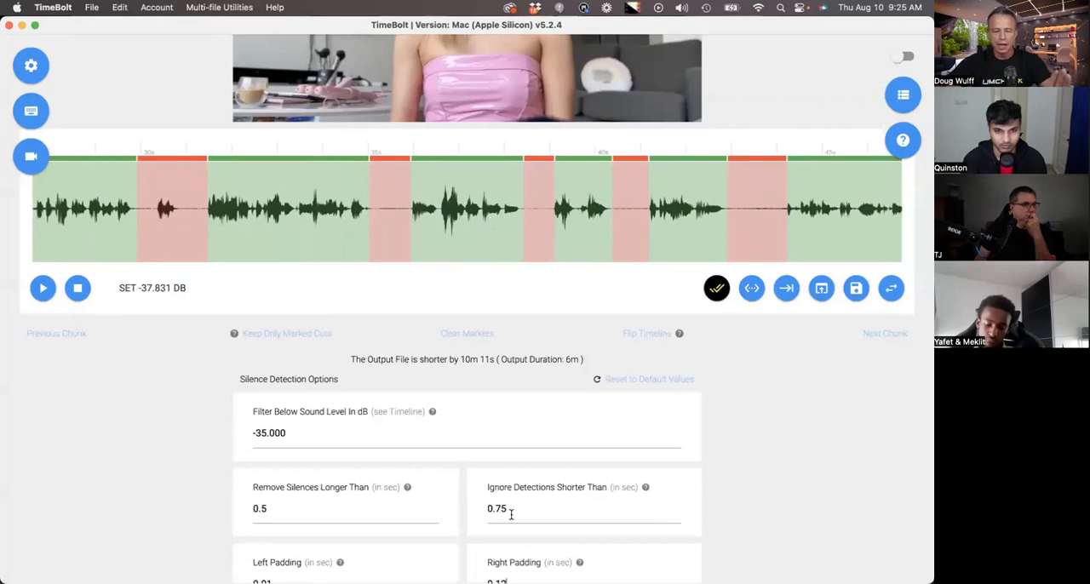
pyautogui.click(144, 211)
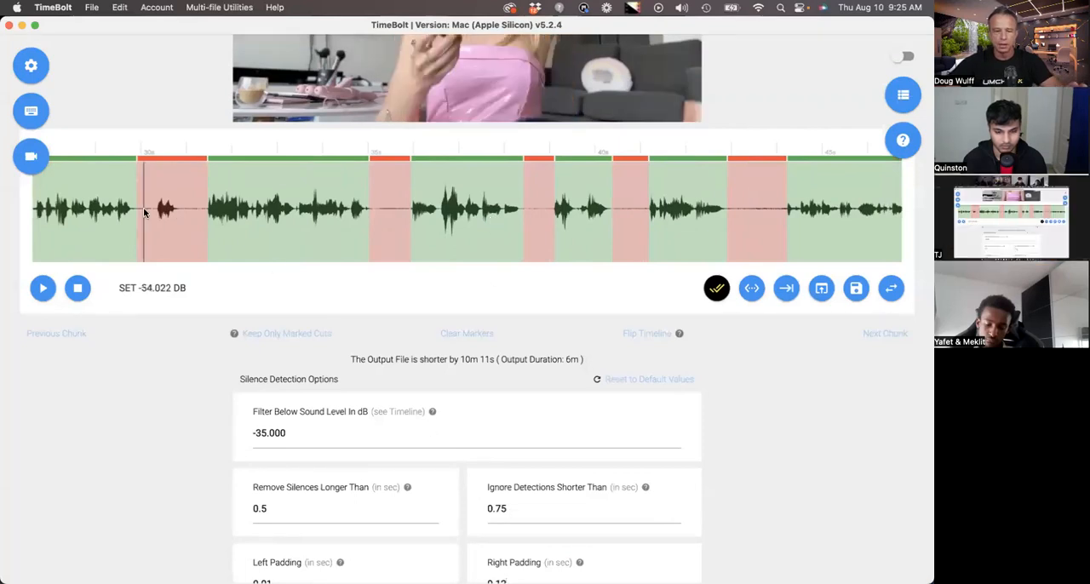
pyautogui.scroll(-2, 497, 493)
pyautogui.scroll(-1, 497, 492)
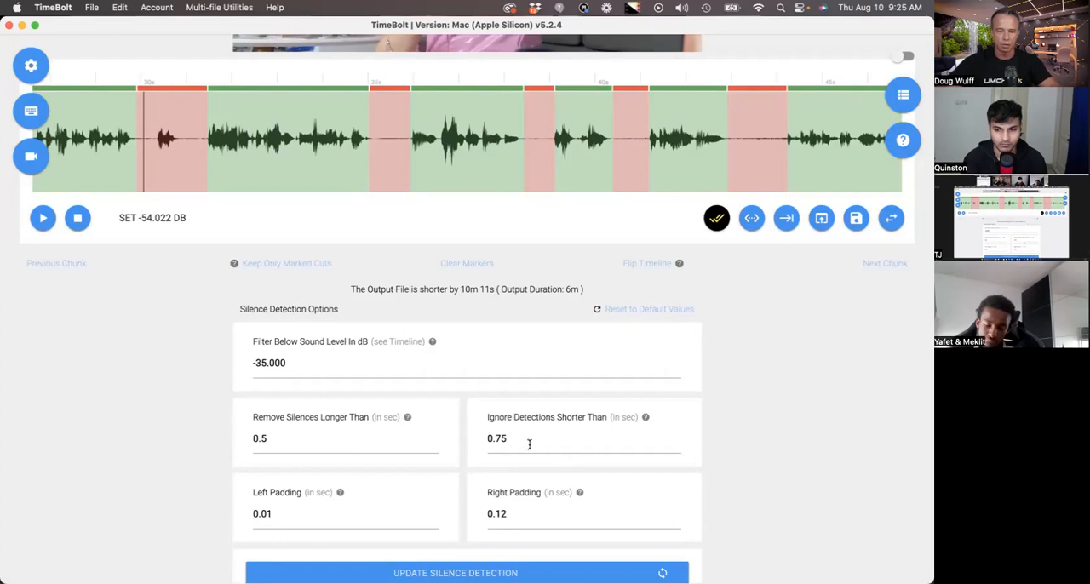
pyautogui.scroll(-2, 529, 445)
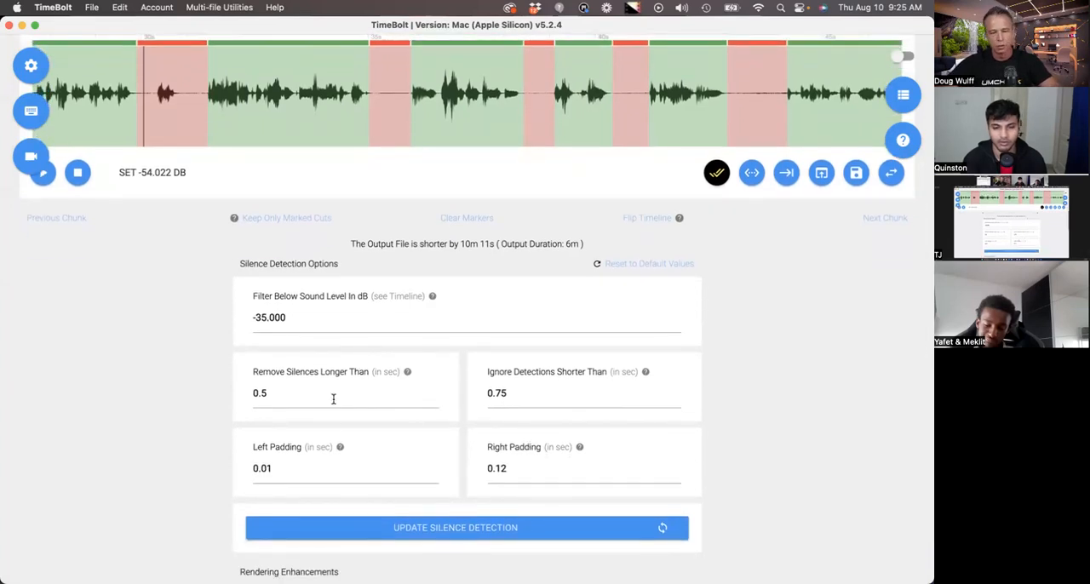
pyautogui.scroll(2, 333, 398)
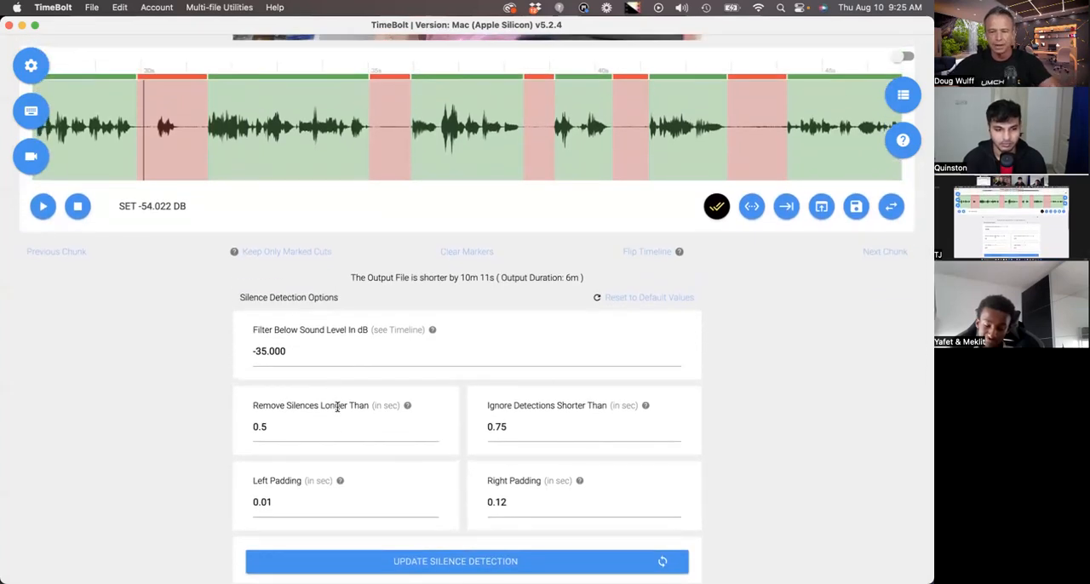
pyautogui.scroll(2, 337, 407)
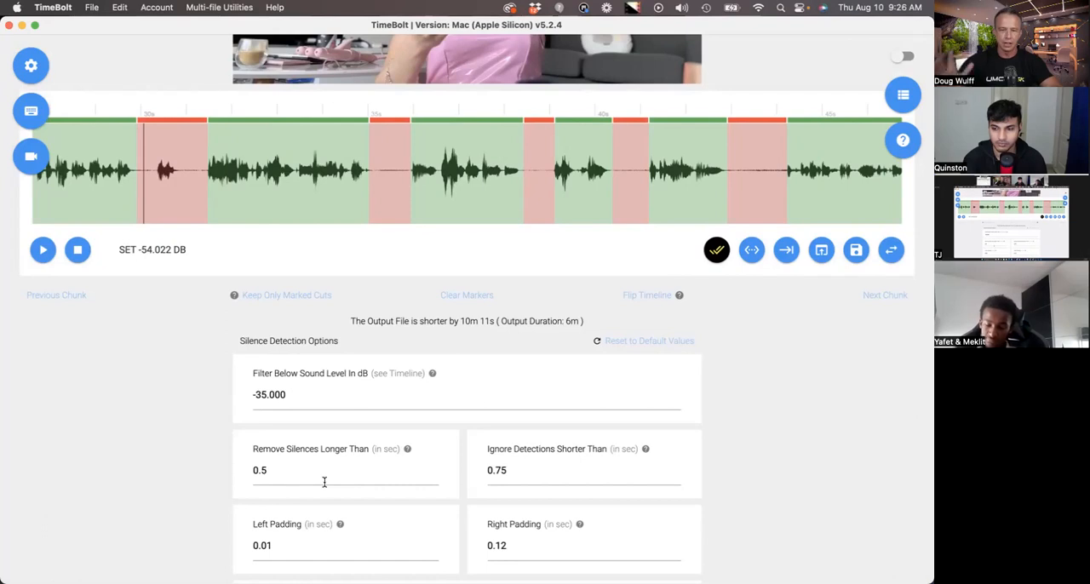
pyautogui.scroll(-5, 325, 477)
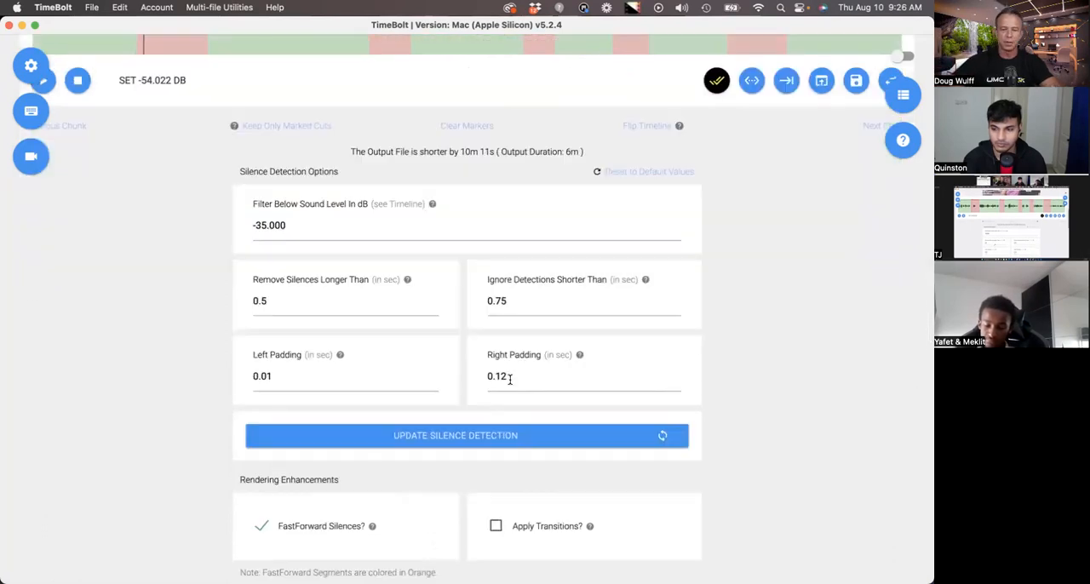
# - Update the silence detection with the new right padding and bring the recalculated timeline into view
pyautogui.scroll(2, 510, 379)
pyautogui.click(473, 513)
pyautogui.click(530, 198)
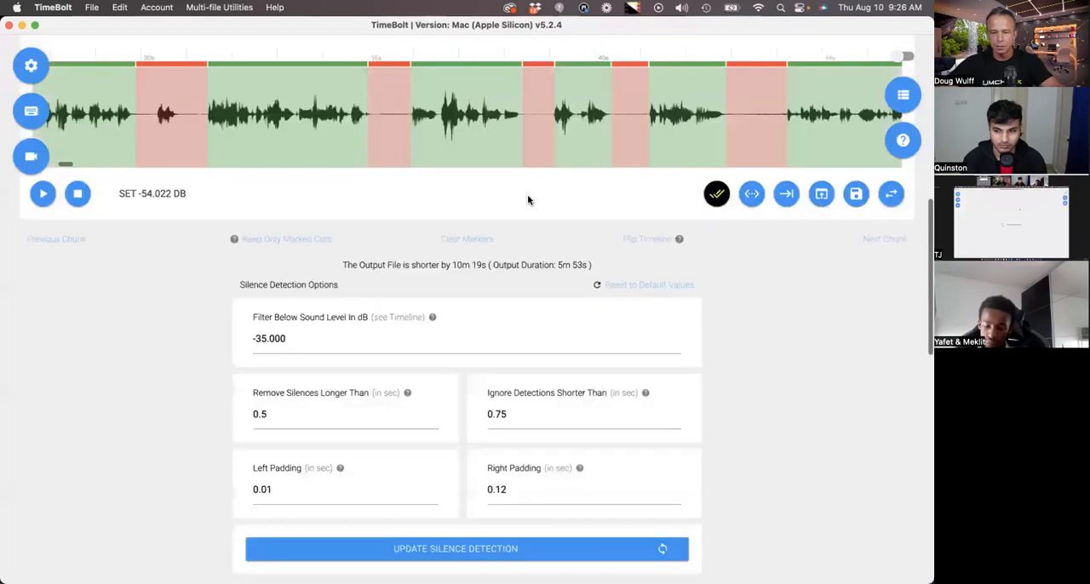
pyautogui.scroll(3, 527, 199)
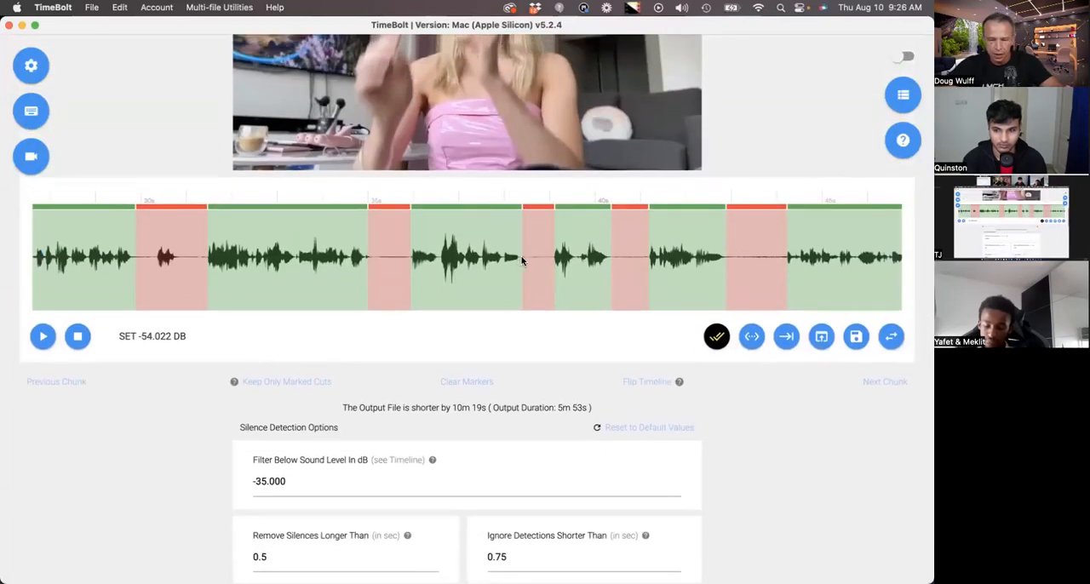
# - Split the first long kept scene at about 9 seconds and again at about 11 seconds
pyautogui.hscroll(-1, 521, 259)
pyautogui.hscroll(-5, 521, 259)
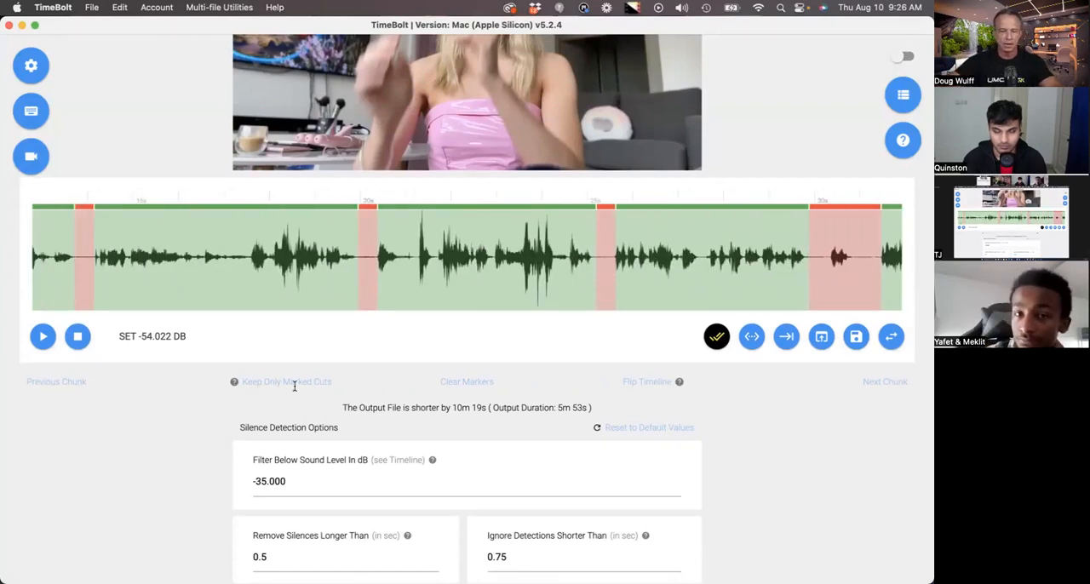
pyautogui.hscroll(-5, 356, 328)
pyautogui.scroll(-1, 356, 328)
pyautogui.scroll(3, 356, 328)
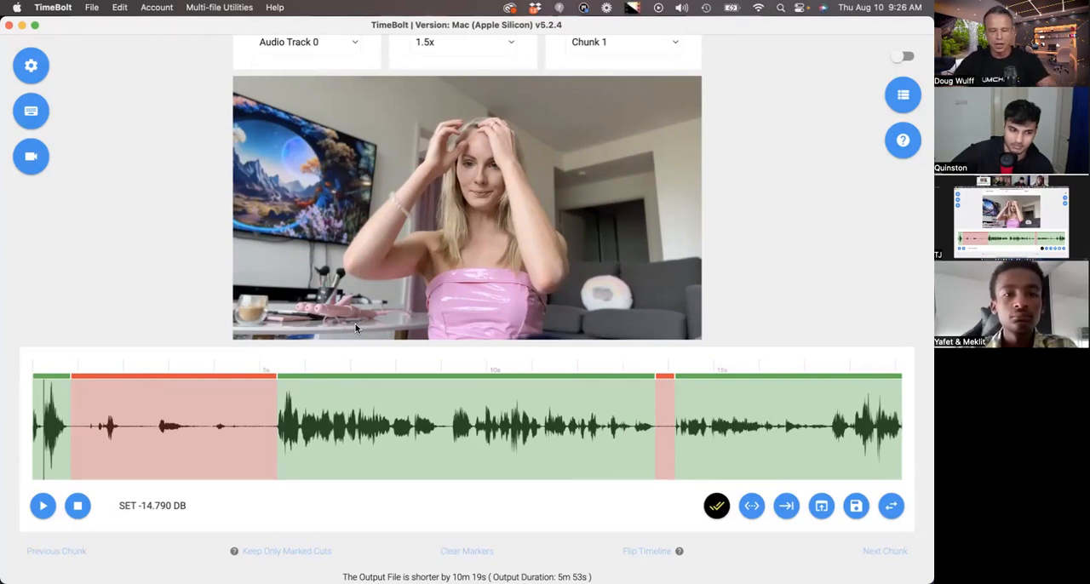
pyautogui.click(442, 439)
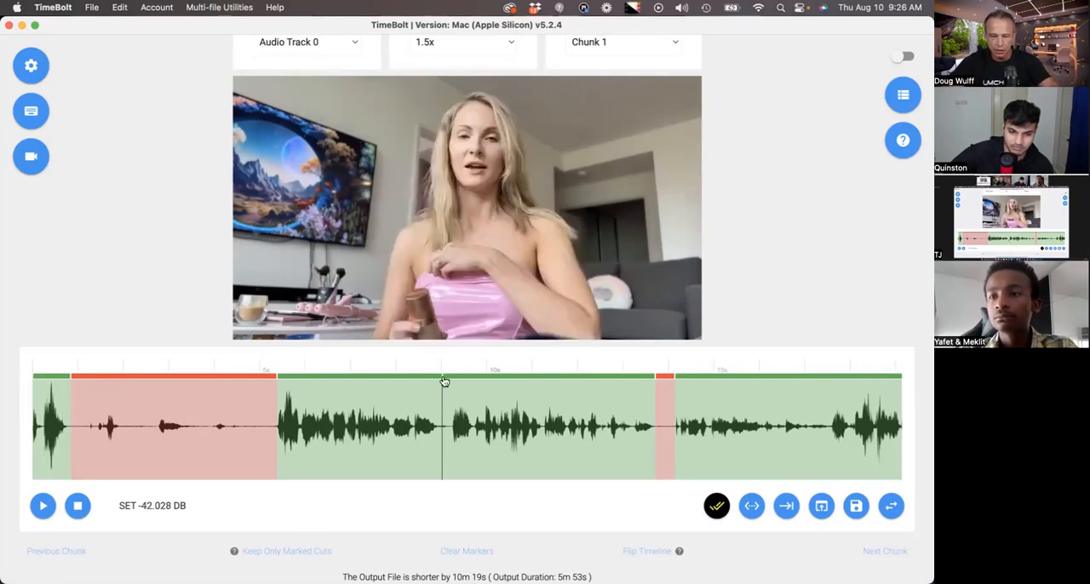
pyautogui.click(545, 406)
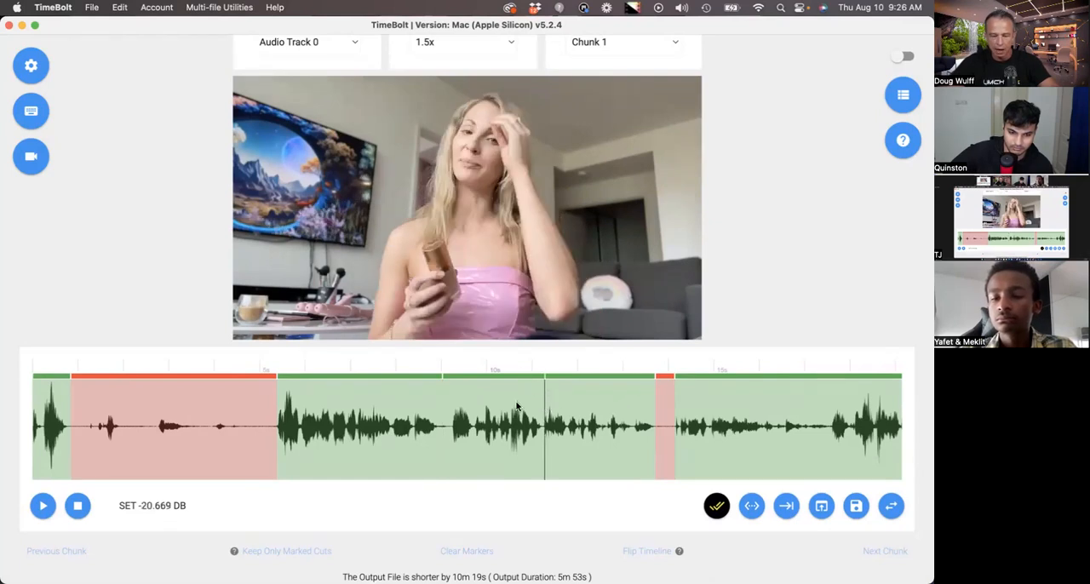
# - Cut out the section between about 9 and 11 seconds and undo that cut
pyautogui.click(516, 407)
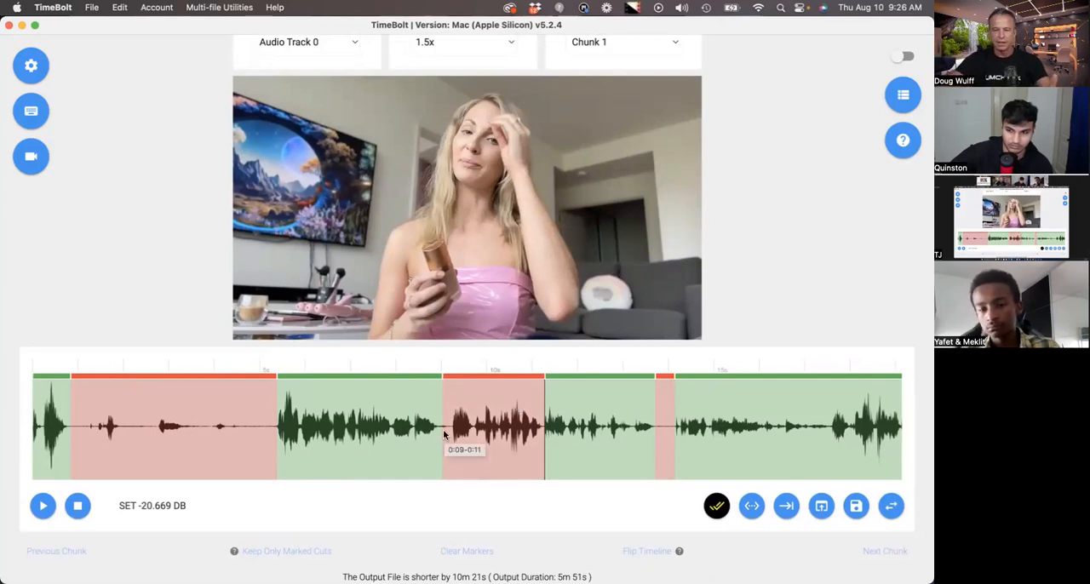
pyautogui.press('super+z')
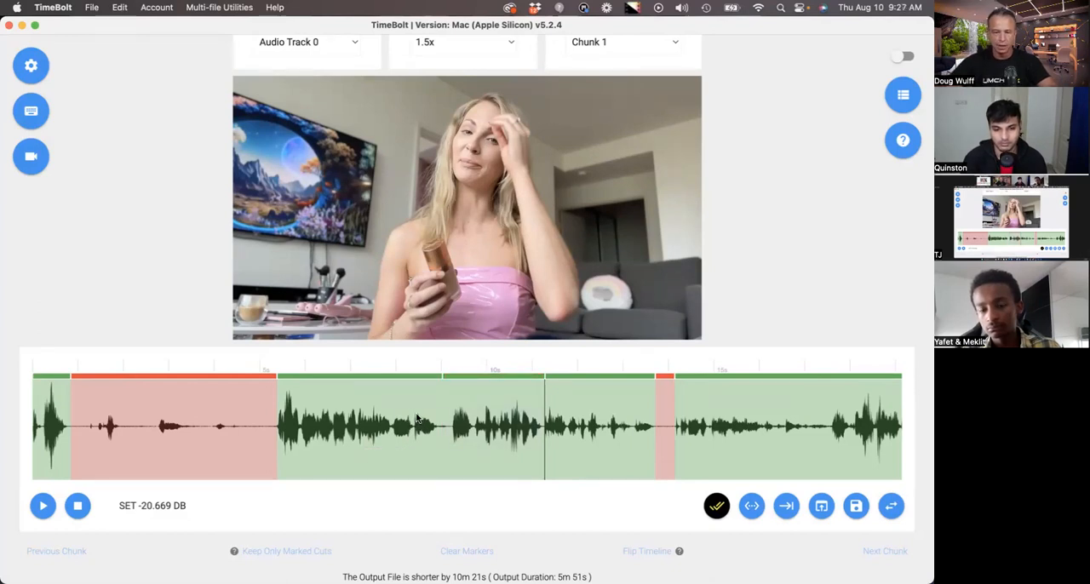
# - Preview the clip from about 8 seconds and cut out the three consecutive kept scenes spanning about 14 to 30 seconds
pyautogui.click(396, 443)
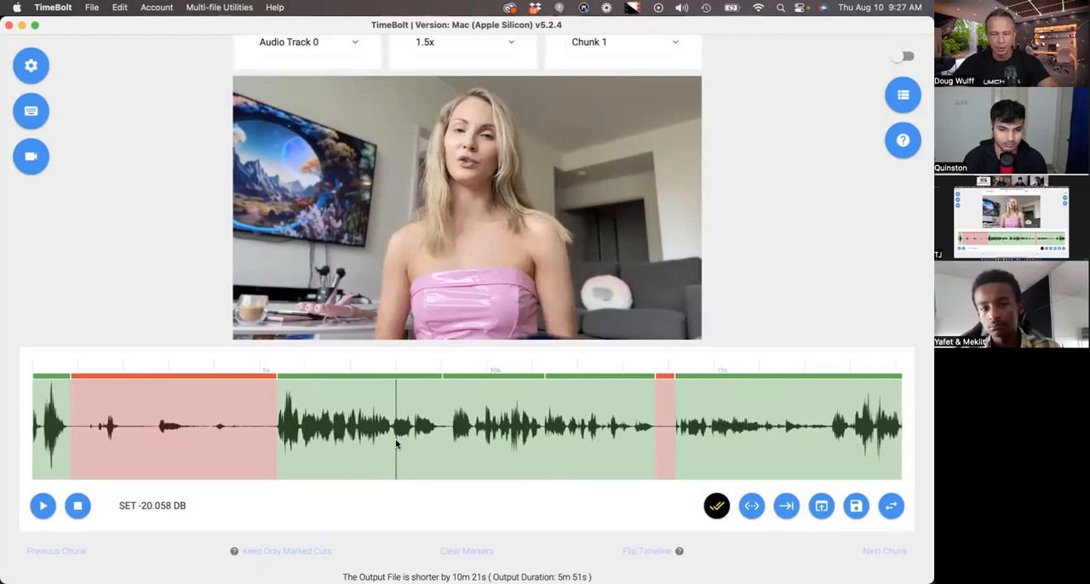
pyautogui.press('space')
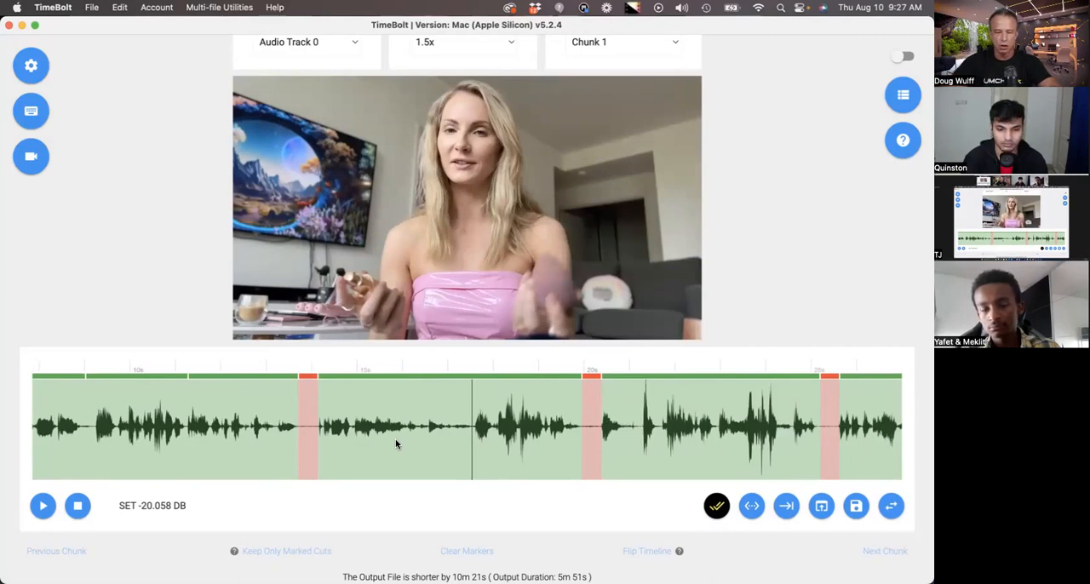
pyautogui.press('space')
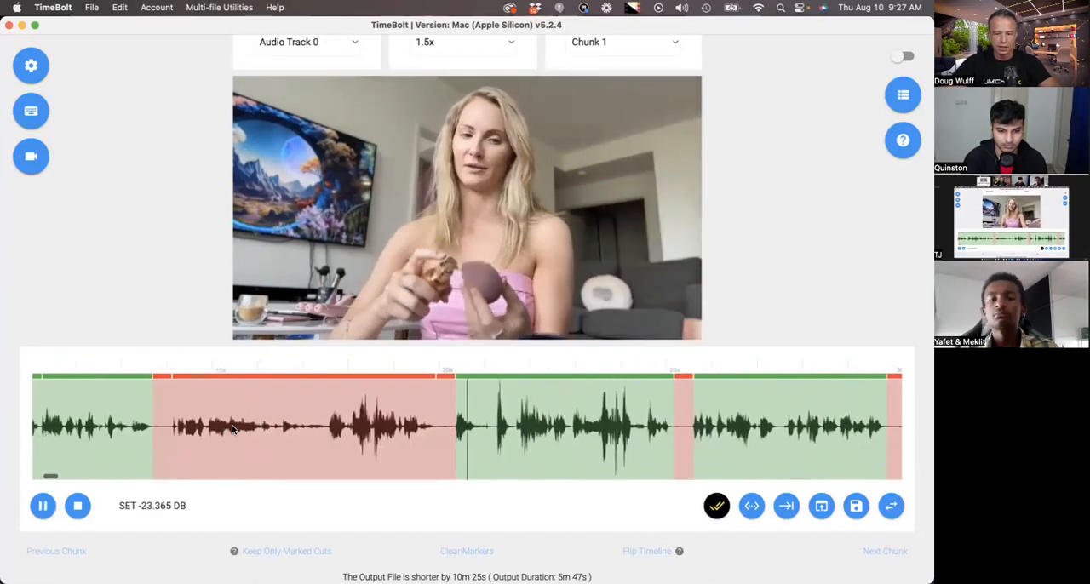
pyautogui.press('space')
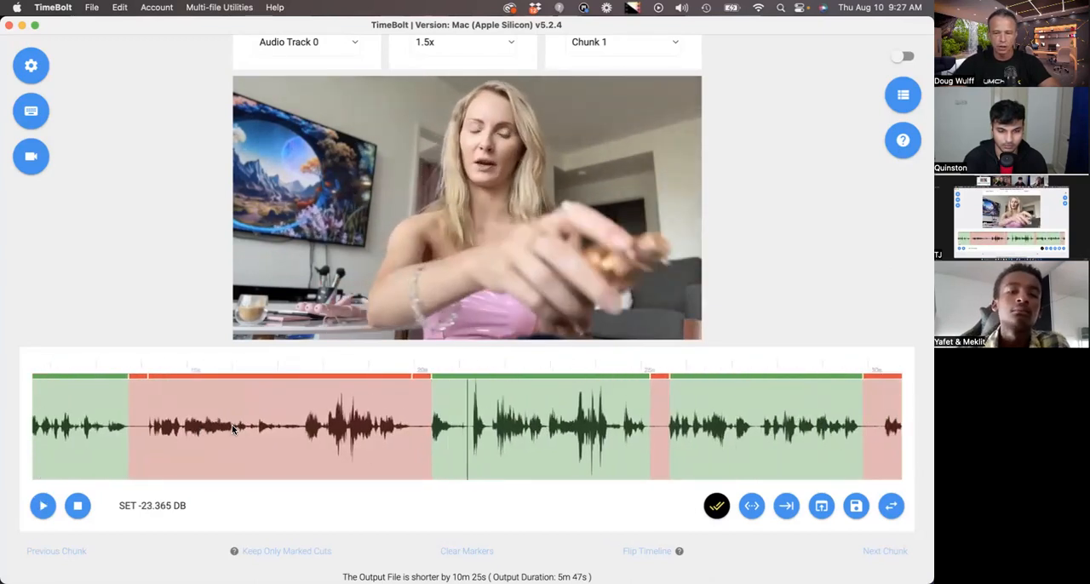
pyautogui.press('space')
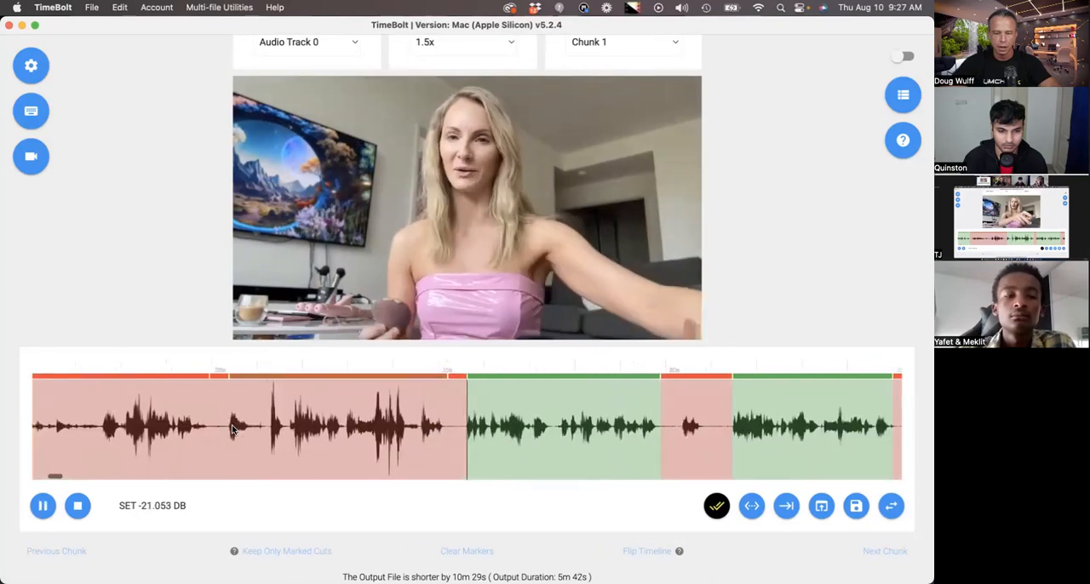
pyautogui.press('space')
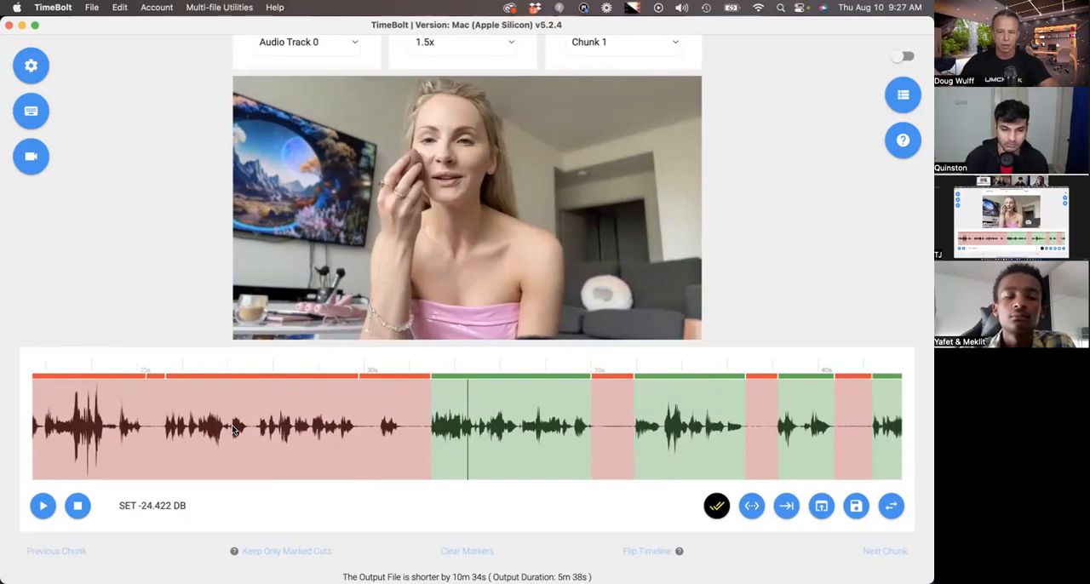
# - Preview on to about 45 seconds and cut out the two short kept scenes between about 39 and 43 seconds
pyautogui.hscroll(6, 234, 431)
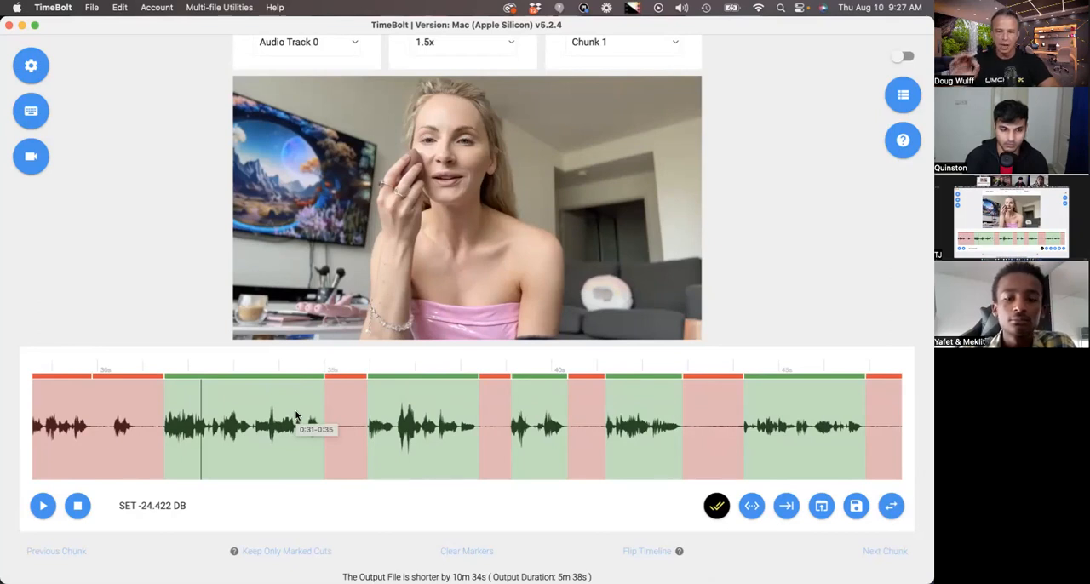
pyautogui.press('space')
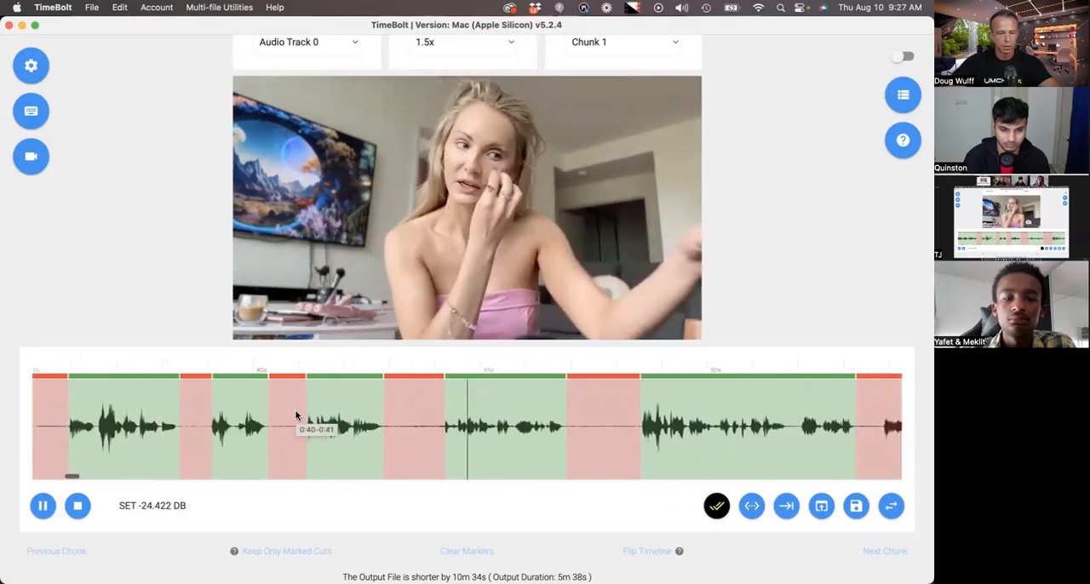
pyautogui.press('space')
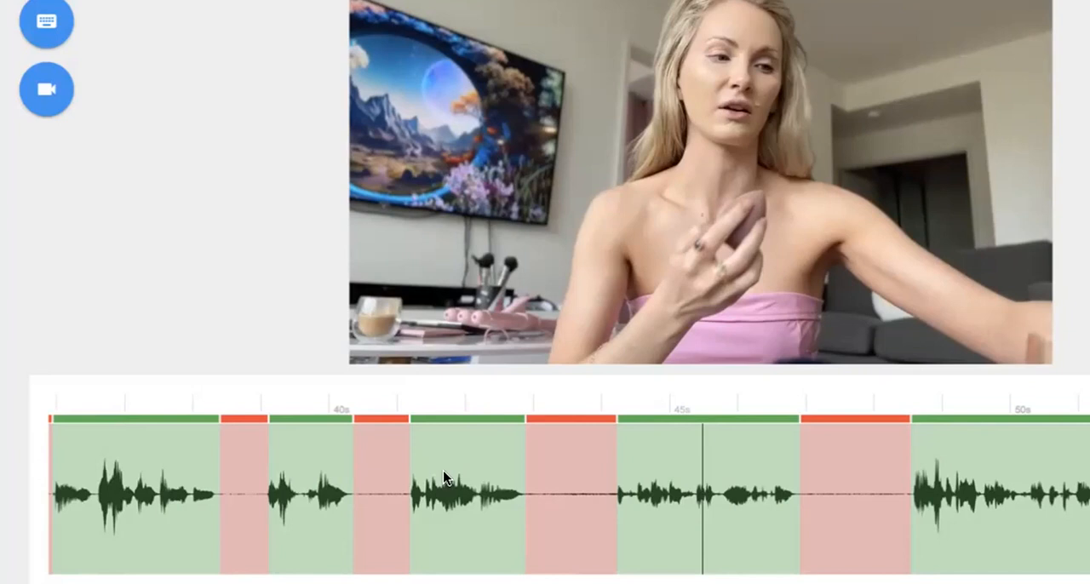
pyautogui.click(444, 479)
pyautogui.press('BackSpace')
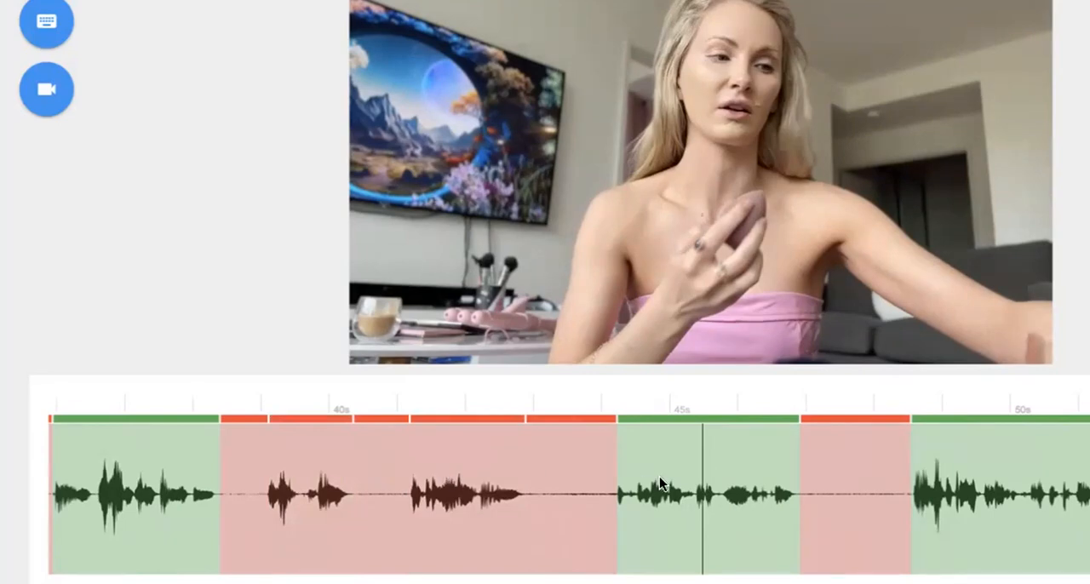
# - Place the playhead at about 46 seconds, inside the first kept scene following the removed 39–43 second stretch
pyautogui.hscroll(2, 698, 534)
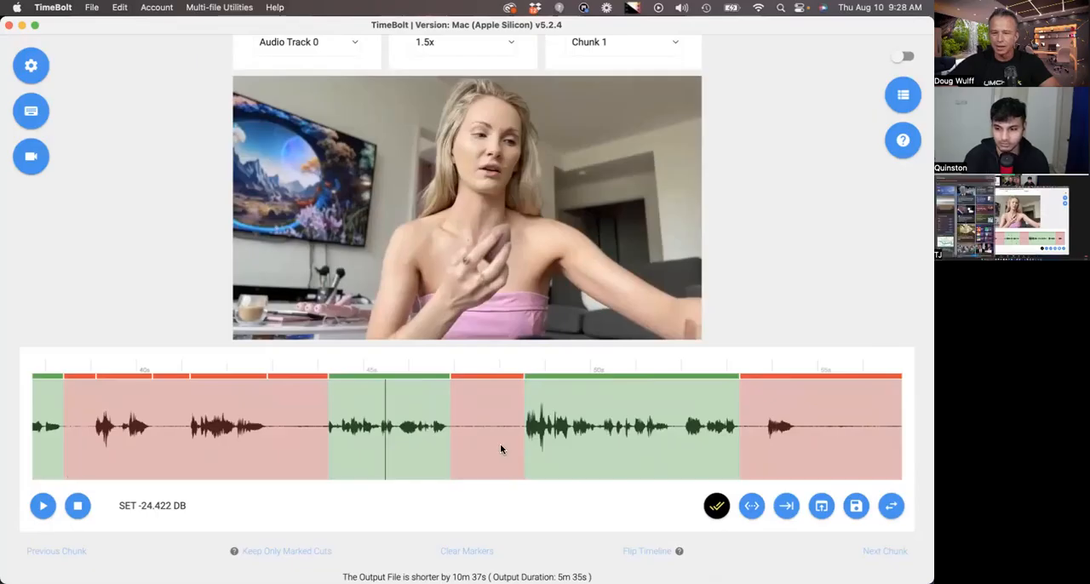
pyautogui.click(421, 439)
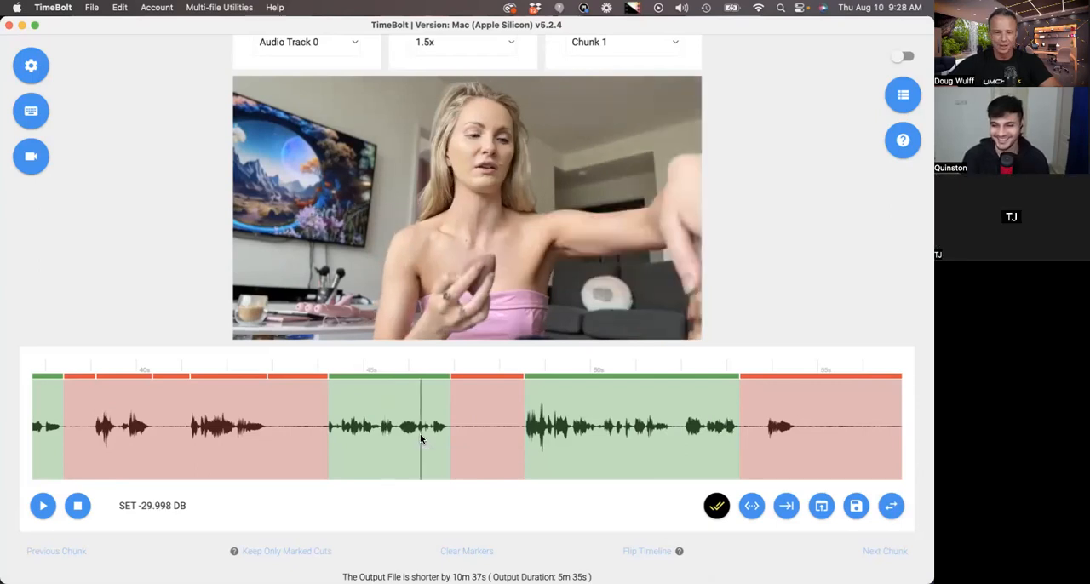
pyautogui.hscroll(1, 421, 440)
pyautogui.hscroll(2, 421, 440)
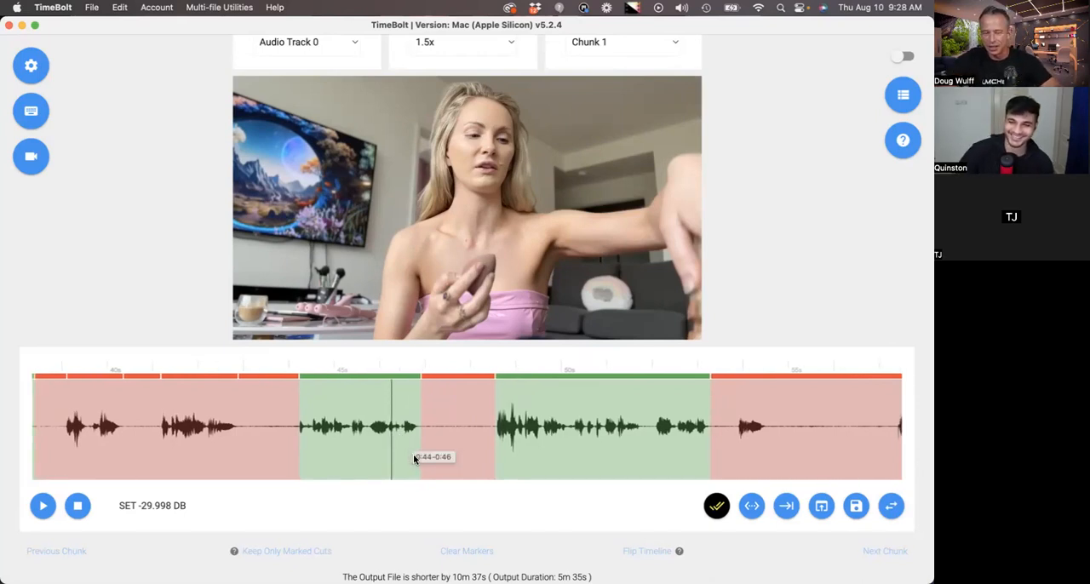
# - Preview the clip from about 46 seconds on to about 1:01
pyautogui.scroll(1, 416, 461)
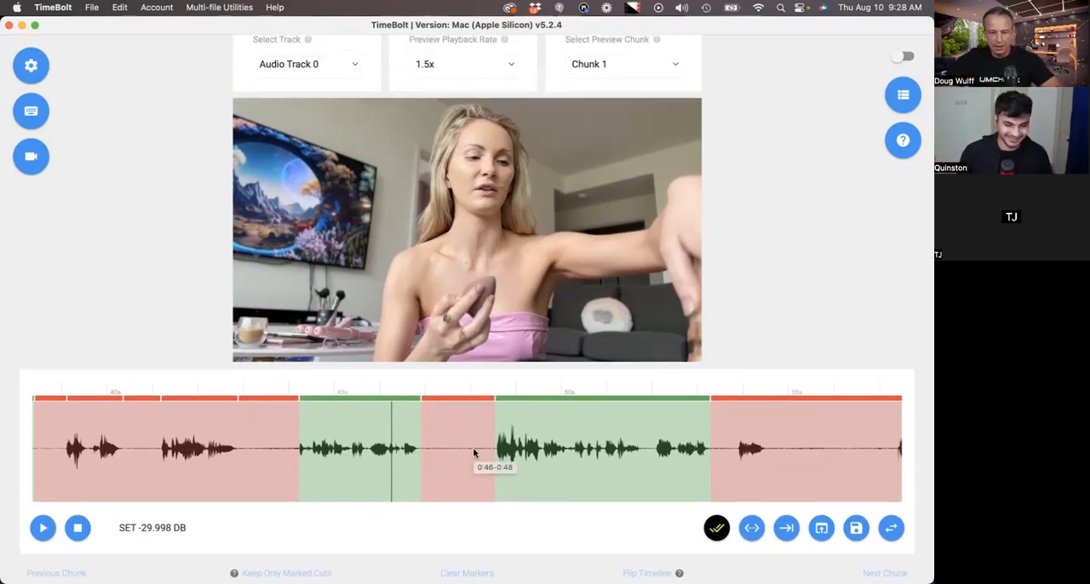
pyautogui.press('space')
pyautogui.press('space')
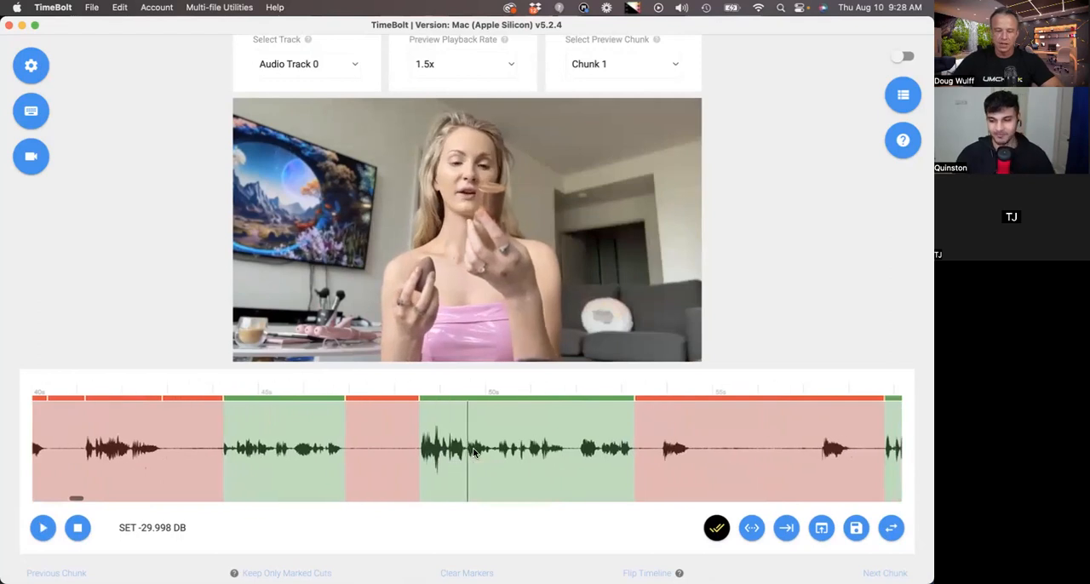
pyautogui.press('space')
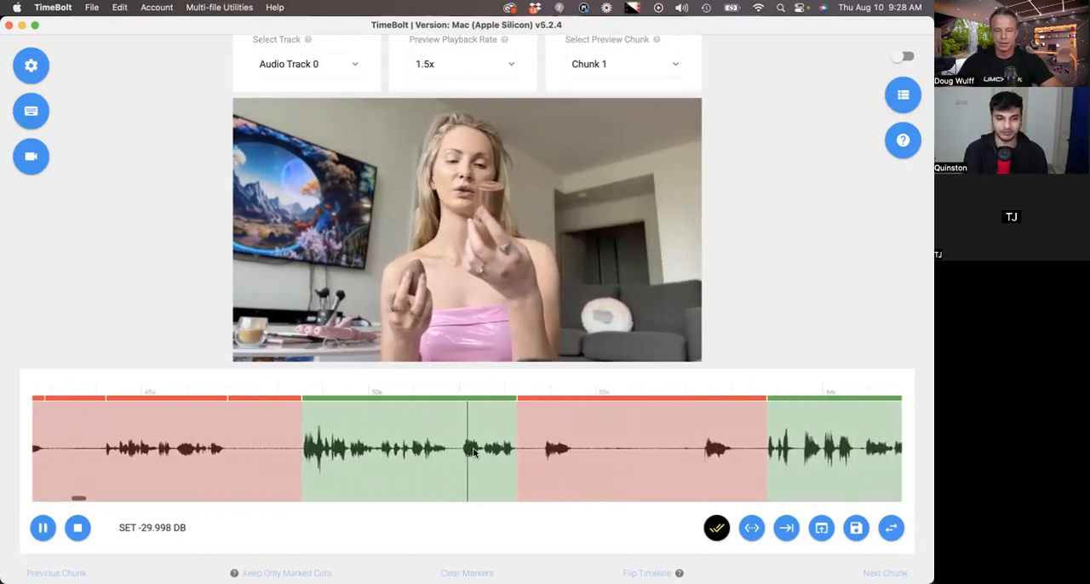
pyautogui.press('space')
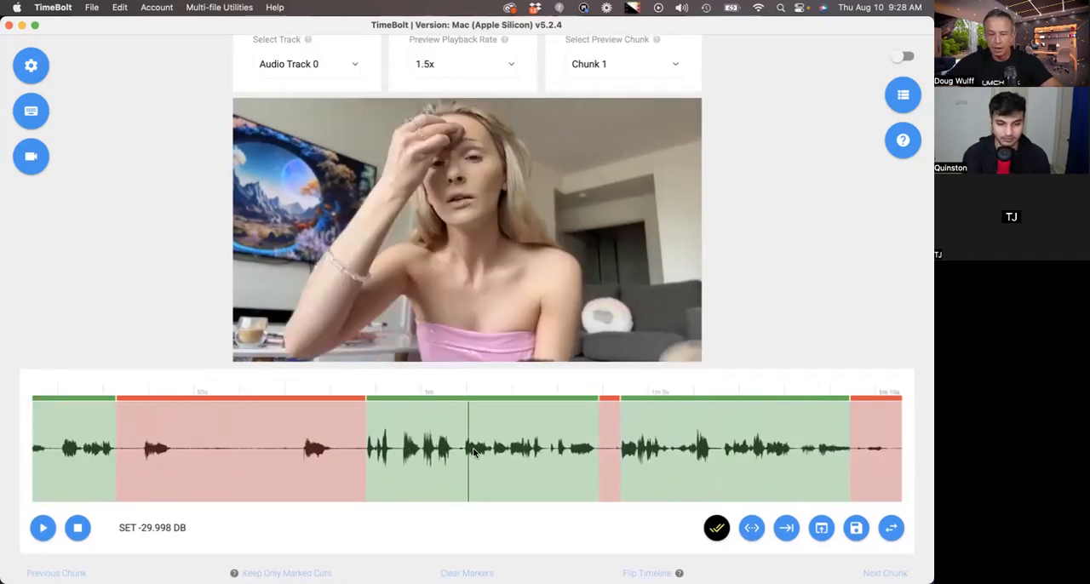
# - Punch in on the kept scene at 0:58–1:03 with a 175% zoom anchored to the top
pyautogui.press('z')
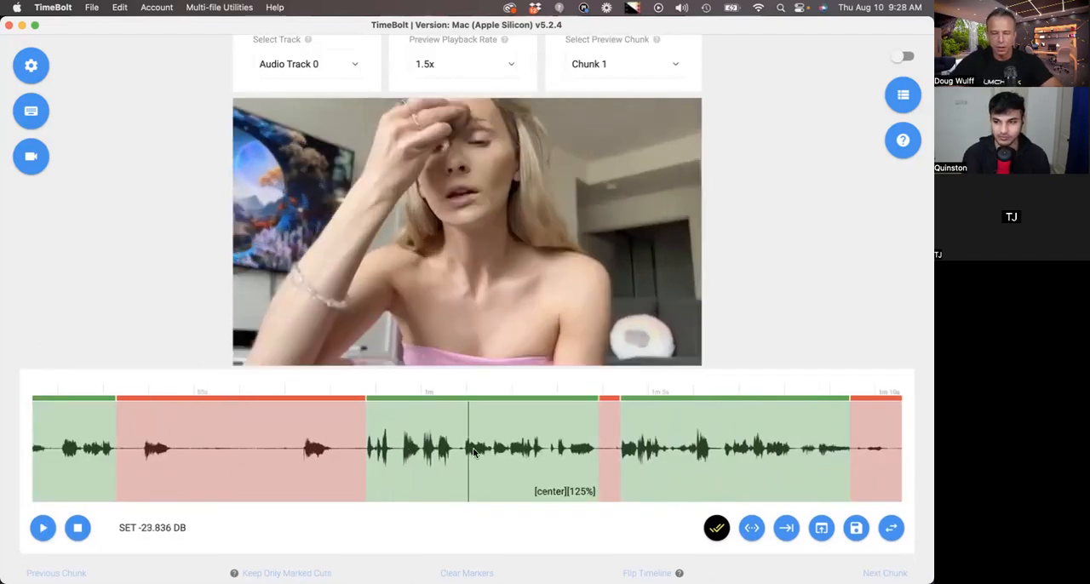
pyautogui.press('z')
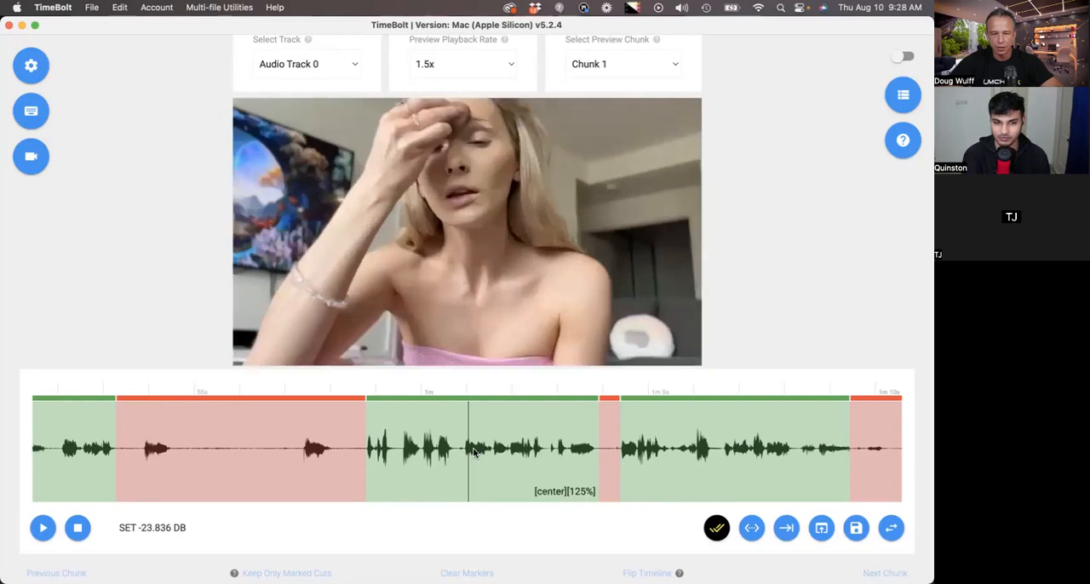
pyautogui.press('Up')
pyautogui.press('Right')
pyautogui.press('Left')
pyautogui.press('Left')
pyautogui.press('Right')
pyautogui.press('Down')
pyautogui.press('Up')
pyautogui.rightClick(538, 468)
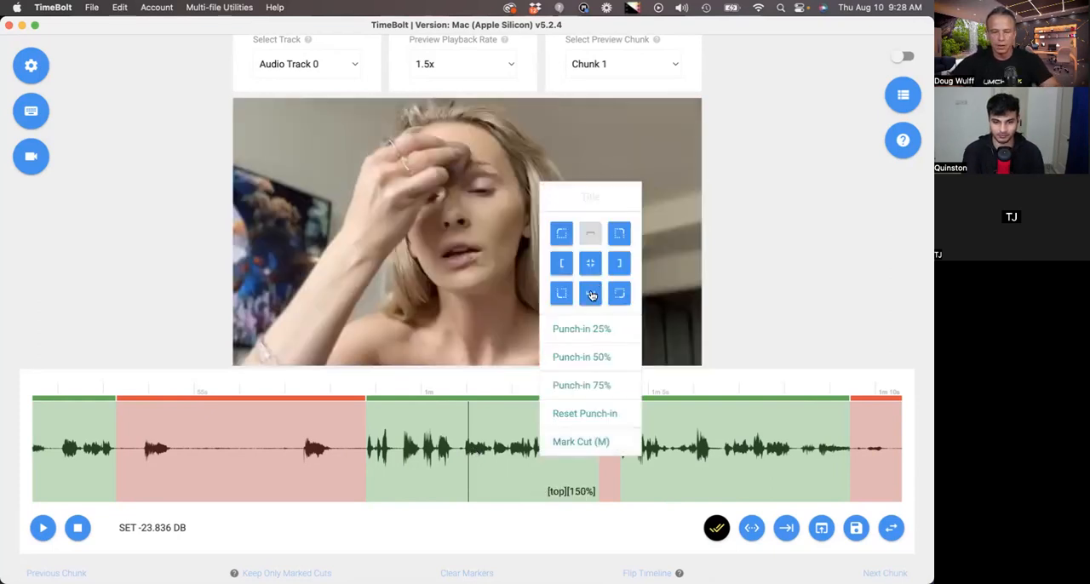
pyautogui.click(574, 384)
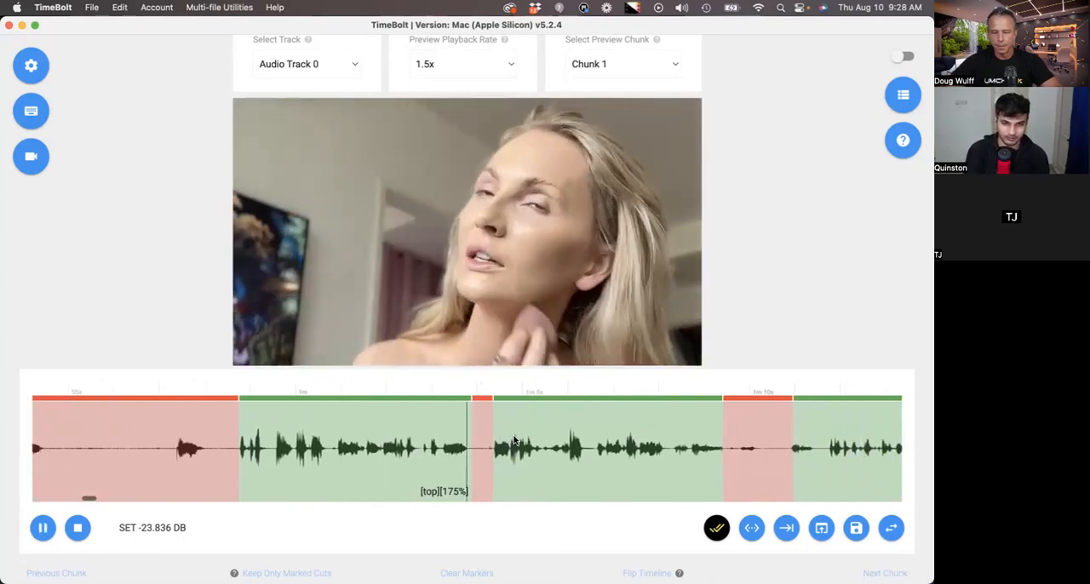
# - Title the kept scene at about 1:04–1:09 "This is chapter 1"
pyautogui.scroll(-2, 514, 440)
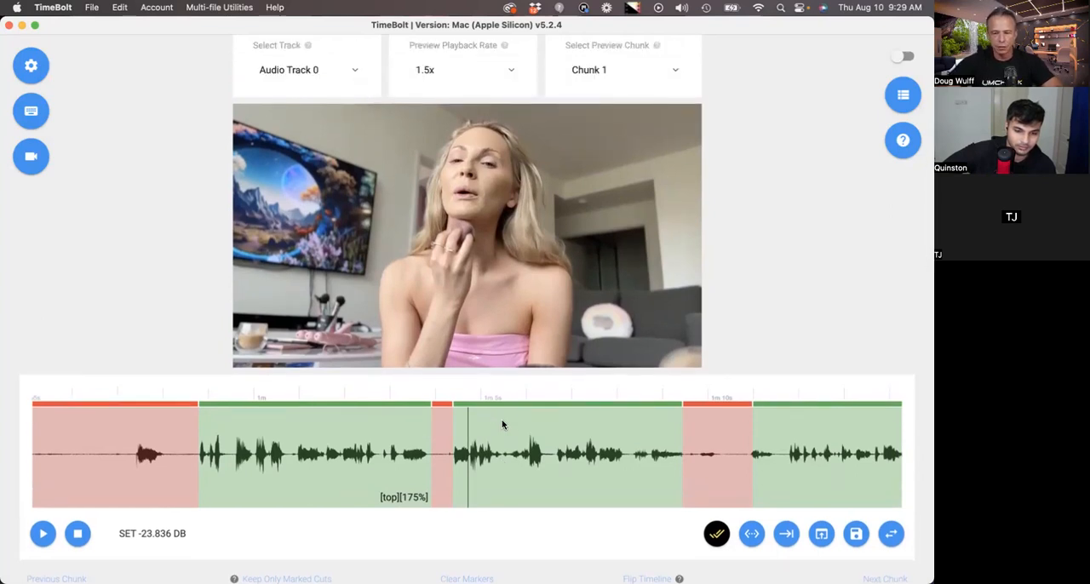
pyautogui.hscroll(2, 518, 439)
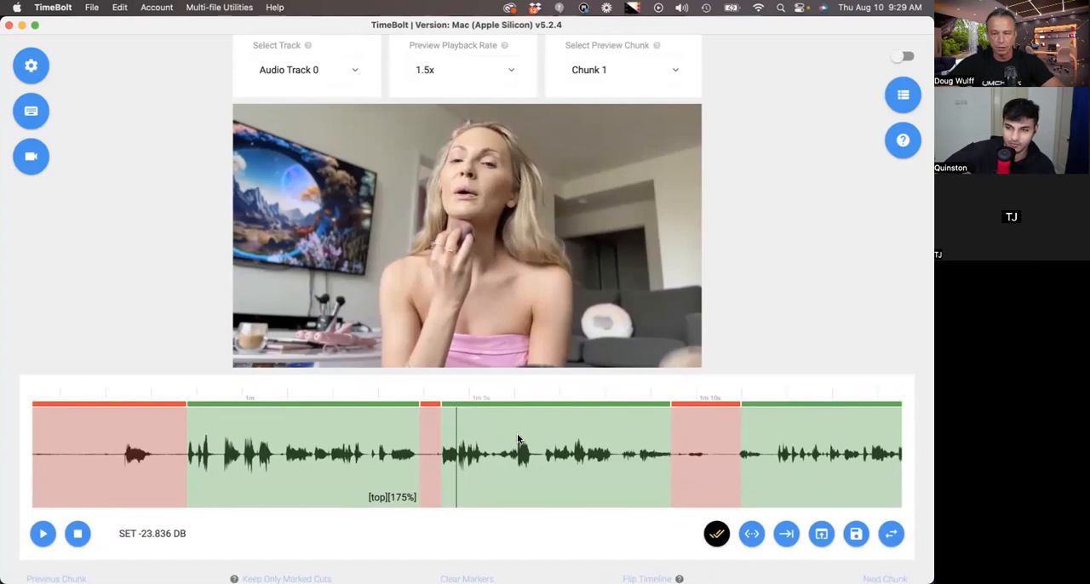
pyautogui.hscroll(-6, 518, 439)
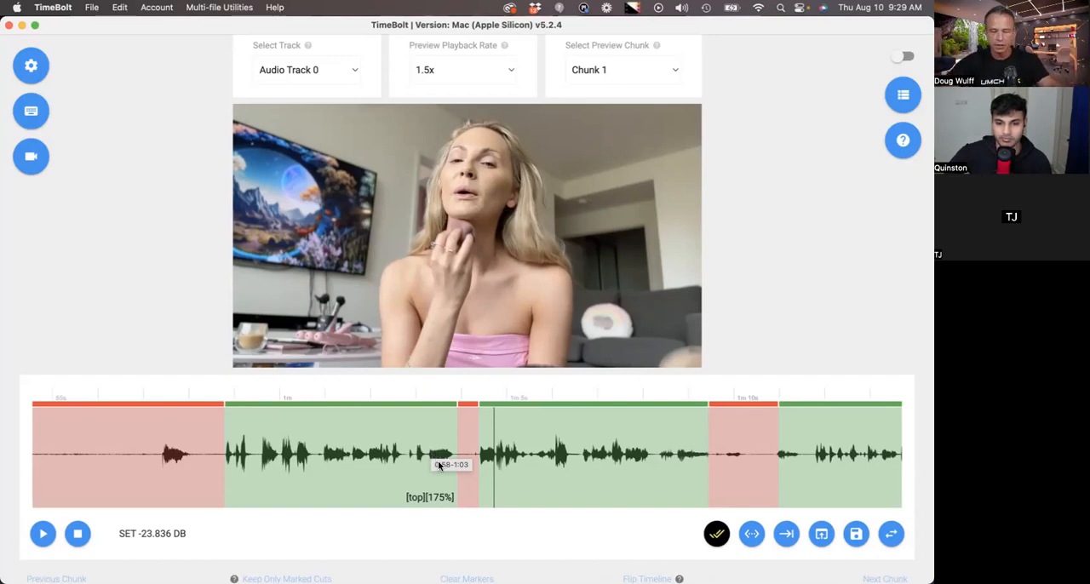
pyautogui.hscroll(3, 520, 462)
pyautogui.rightClick(520, 462)
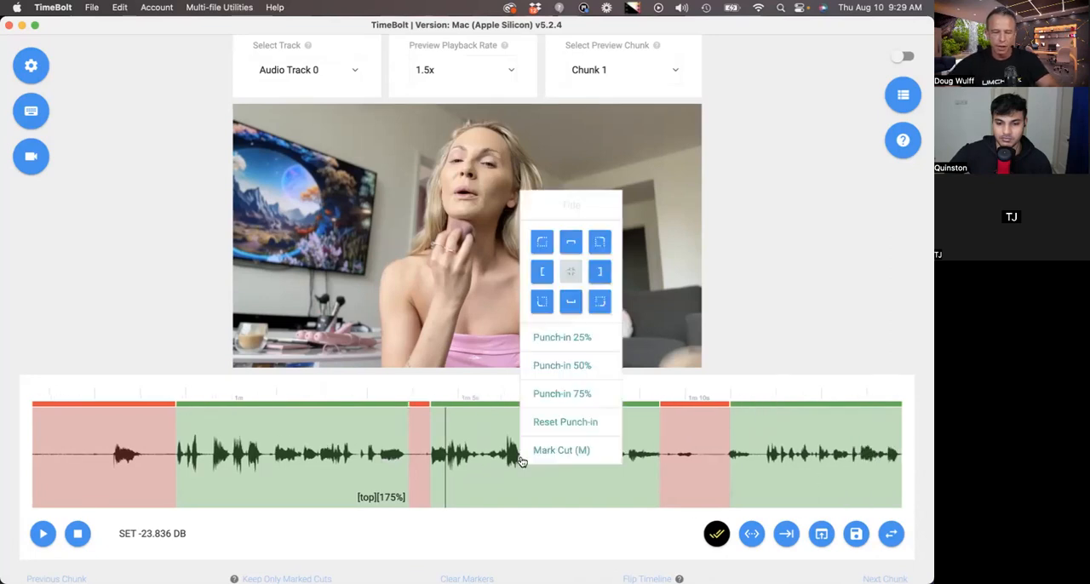
pyautogui.write('This is chapter 1')
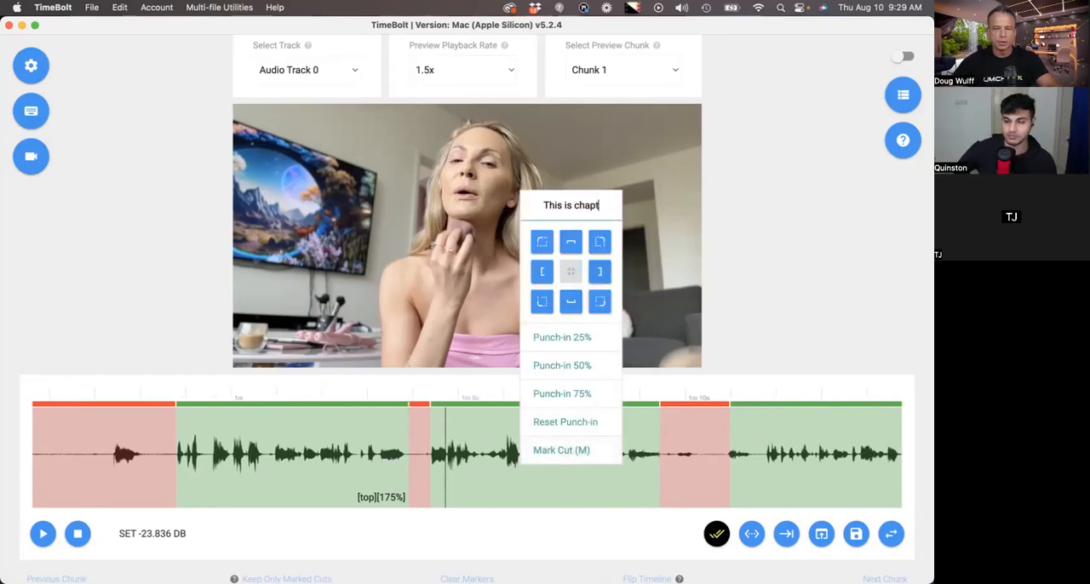
# - Preview further along, then mark the kept scene starting at about 1:56 and title it "This is chapter 2"
pyautogui.hscroll(10, 443, 453)
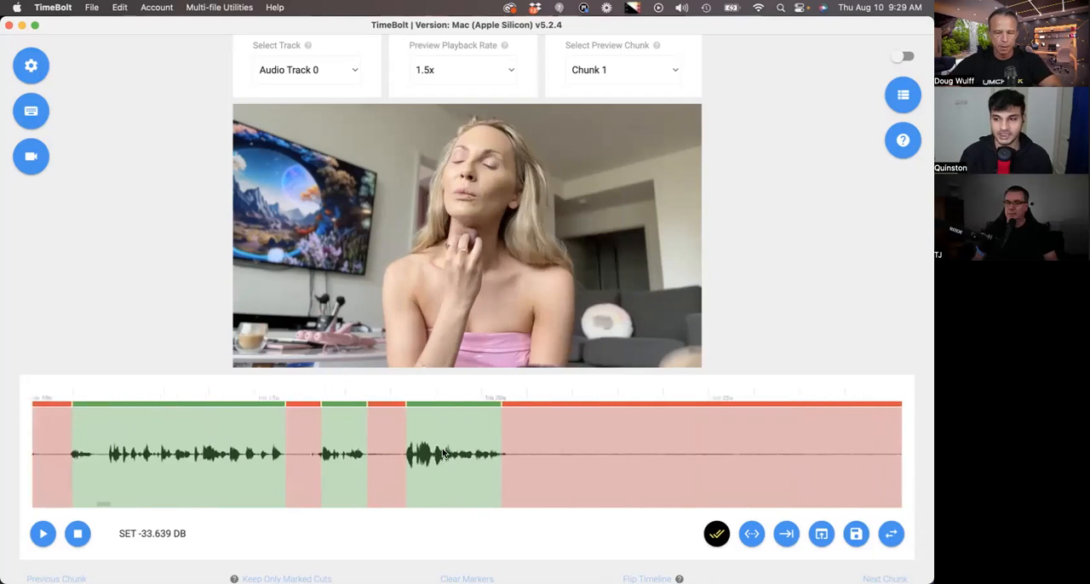
pyautogui.click(443, 453)
pyautogui.press('space')
pyautogui.press('space')
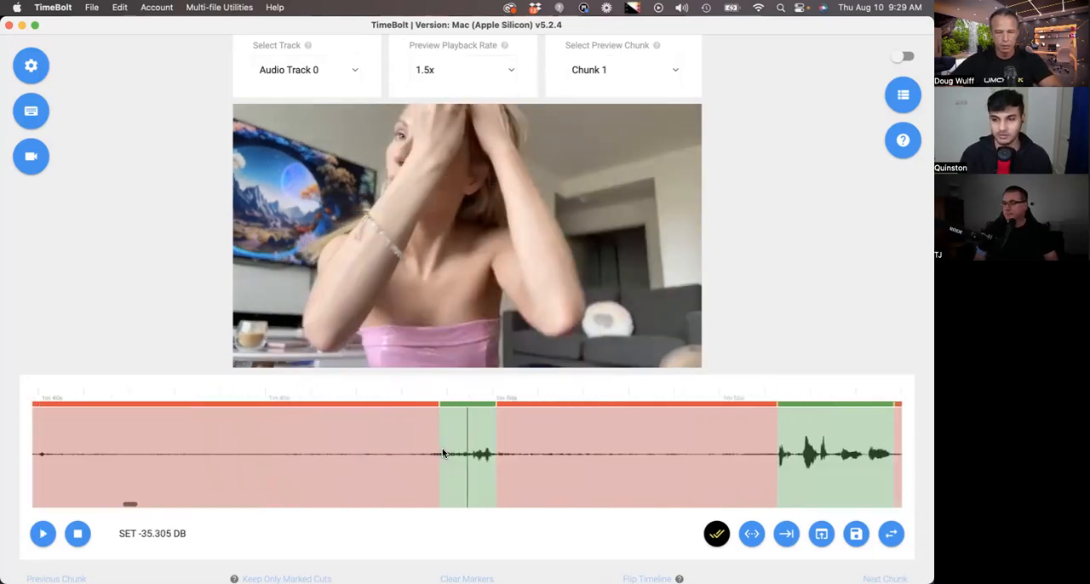
pyautogui.hscroll(5, 443, 453)
pyautogui.click(331, 445)
pyautogui.rightClick(330, 446)
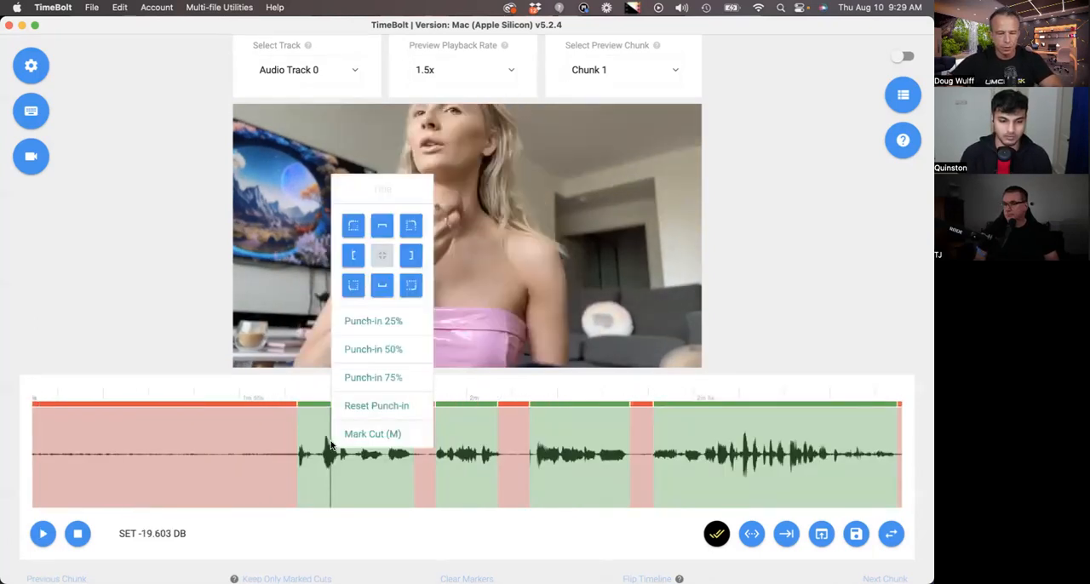
pyautogui.click(380, 433)
pyautogui.rightClick(380, 437)
pyautogui.write('This is chapter 2')
pyautogui.press('Return')
# - Mark the kept scene at about 3:03–3:07 and title it "This is chapter 3"
pyautogui.hscroll(10, 613, 451)
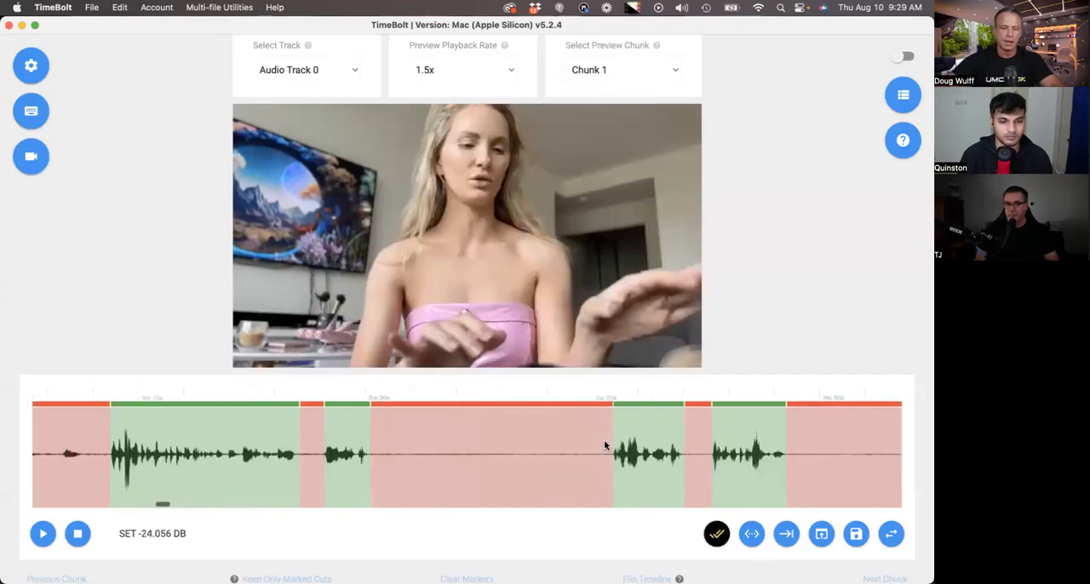
pyautogui.rightClick(643, 461)
pyautogui.write('This is chapte')
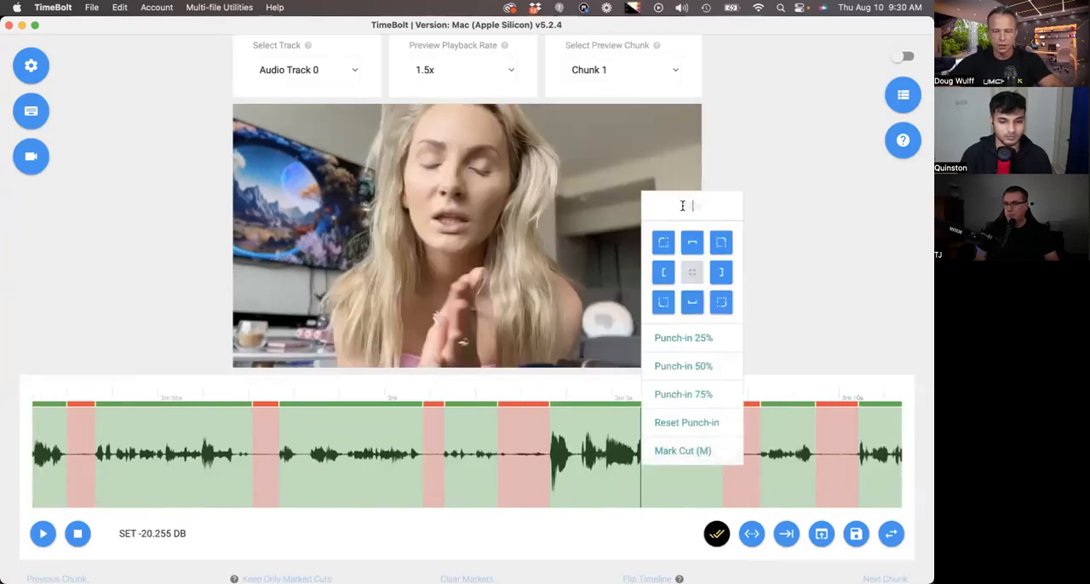
pyautogui.write('r 2')
pyautogui.click(683, 450)
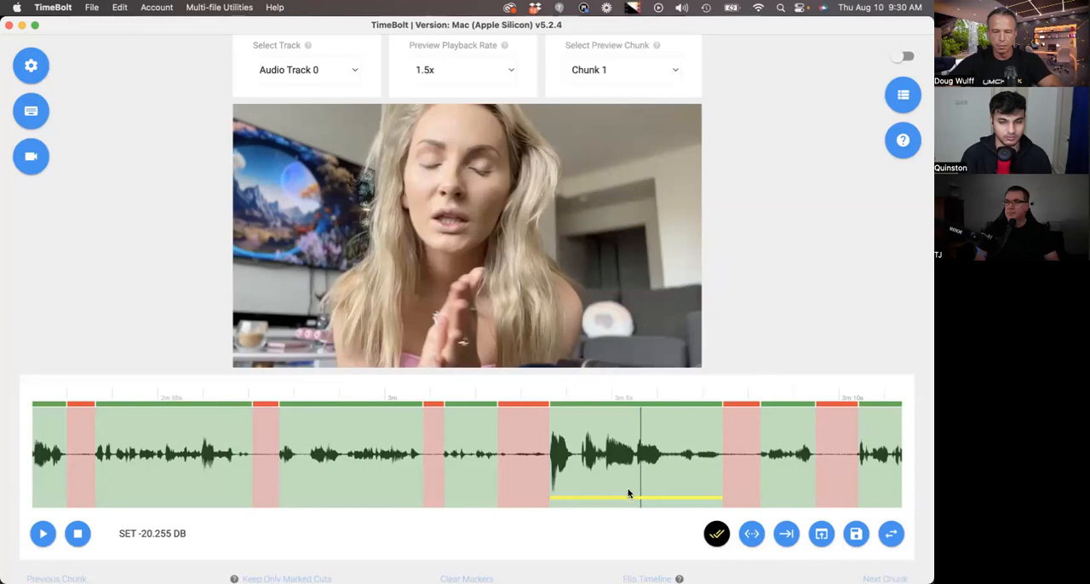
# - Download the chapter markers as a text file and reveal the file in Finder
pyautogui.scroll(-1, 631, 482)
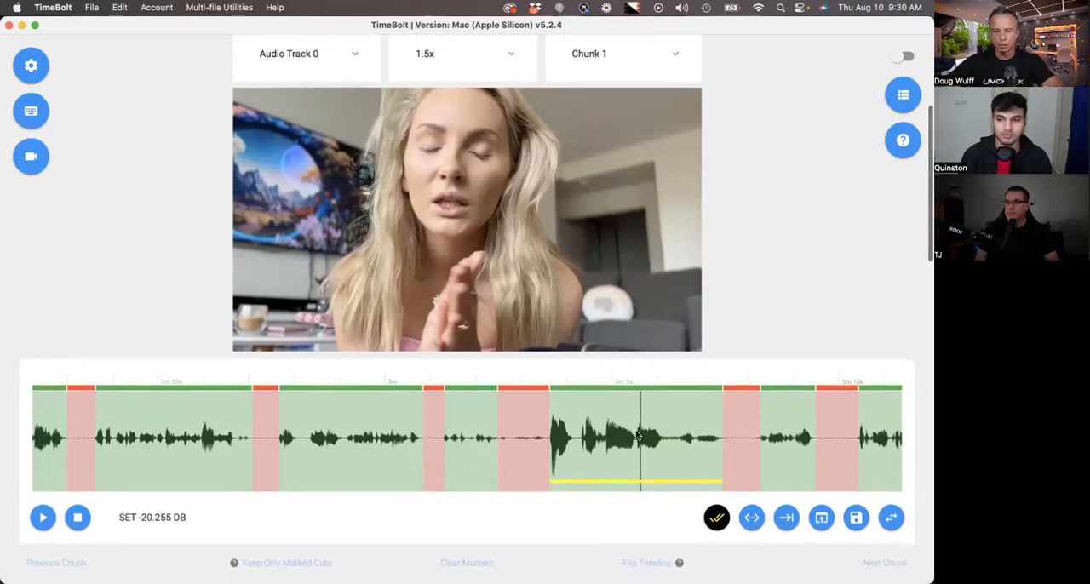
pyautogui.scroll(-1, 637, 473)
pyautogui.scroll(-15, 636, 434)
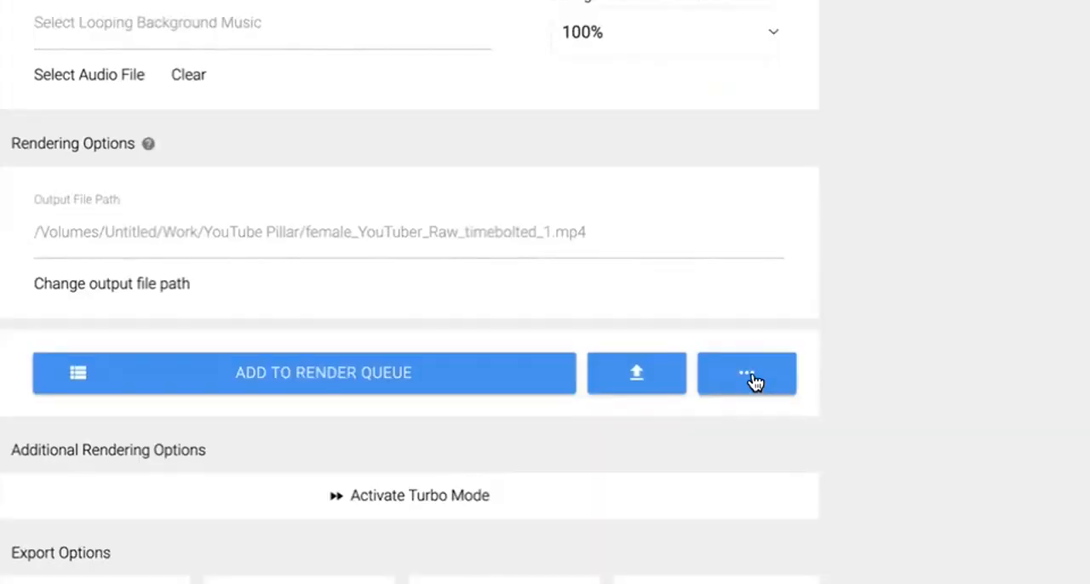
pyautogui.click(754, 381)
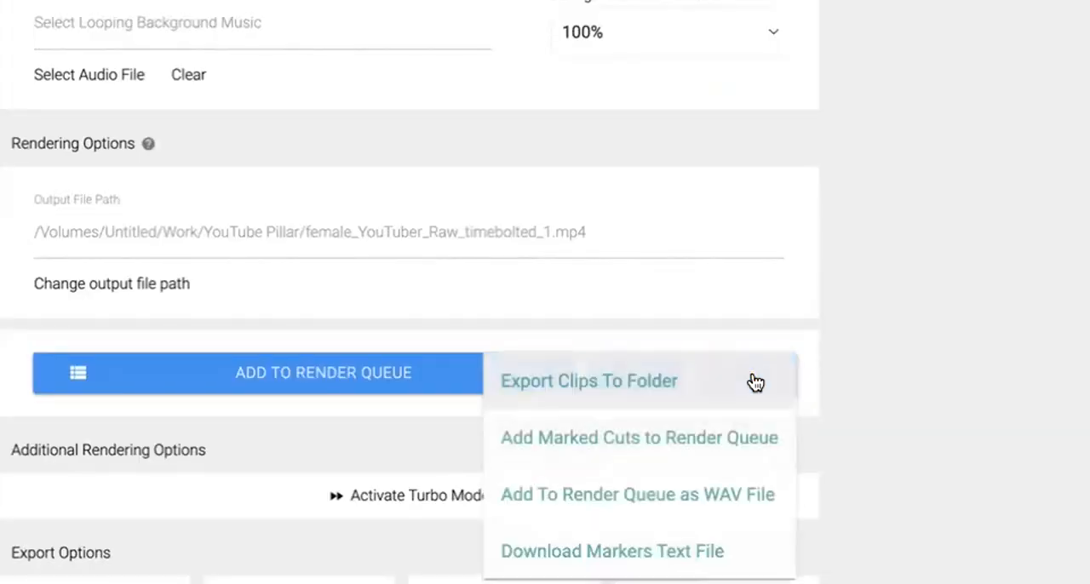
pyautogui.click(643, 554)
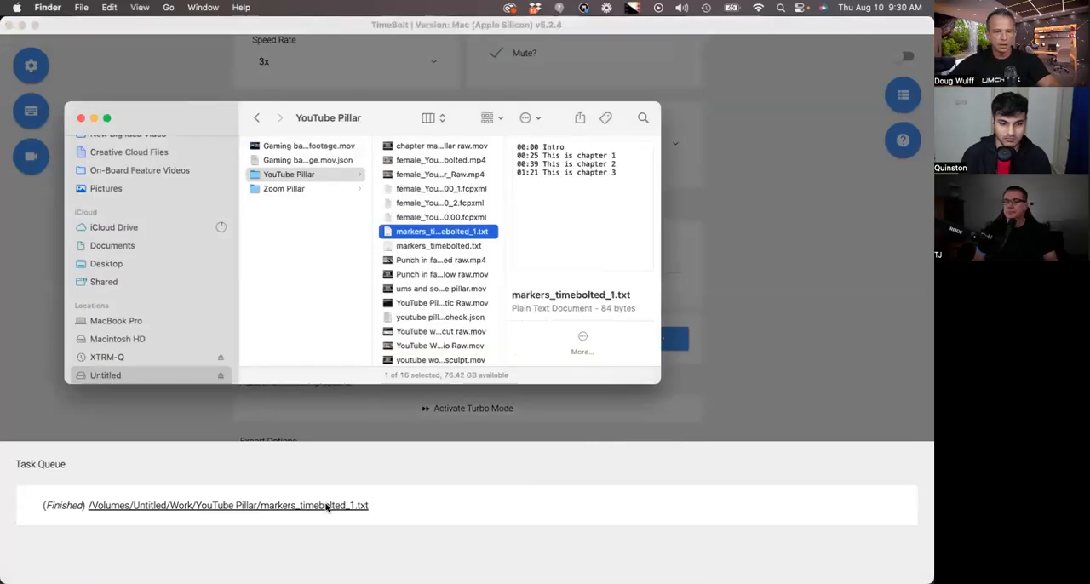
# - Open markers_timebolted_1.txt in TextEdit, copy all of its chapter lines and close the file
pyautogui.doubleClick(432, 238)
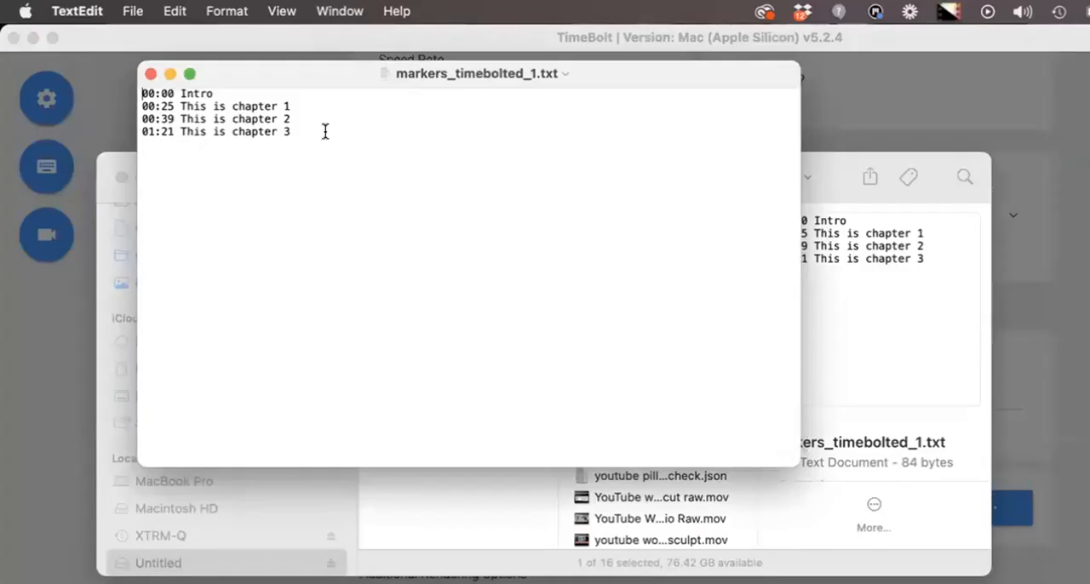
pyautogui.moveTo(255, 102); pyautogui.dragTo(48, 33)
pyautogui.rightClick(256, 118)
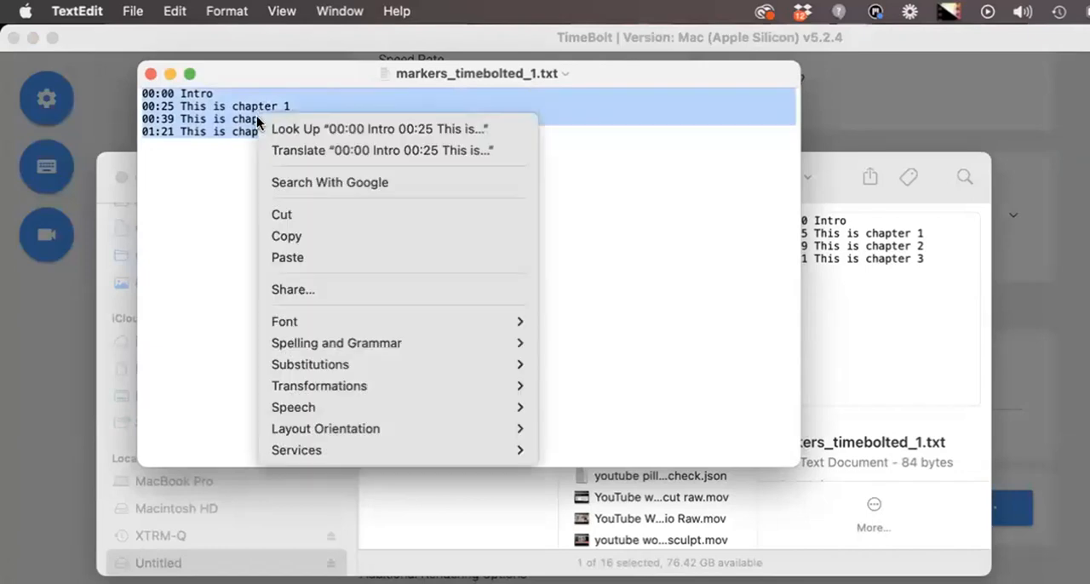
pyautogui.click(307, 238)
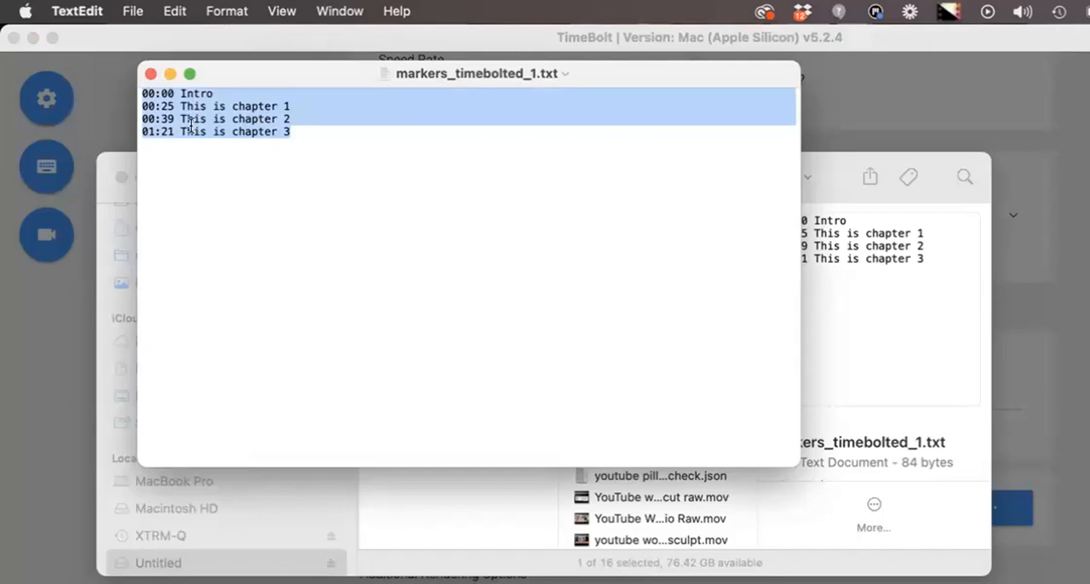
pyautogui.click(151, 74)
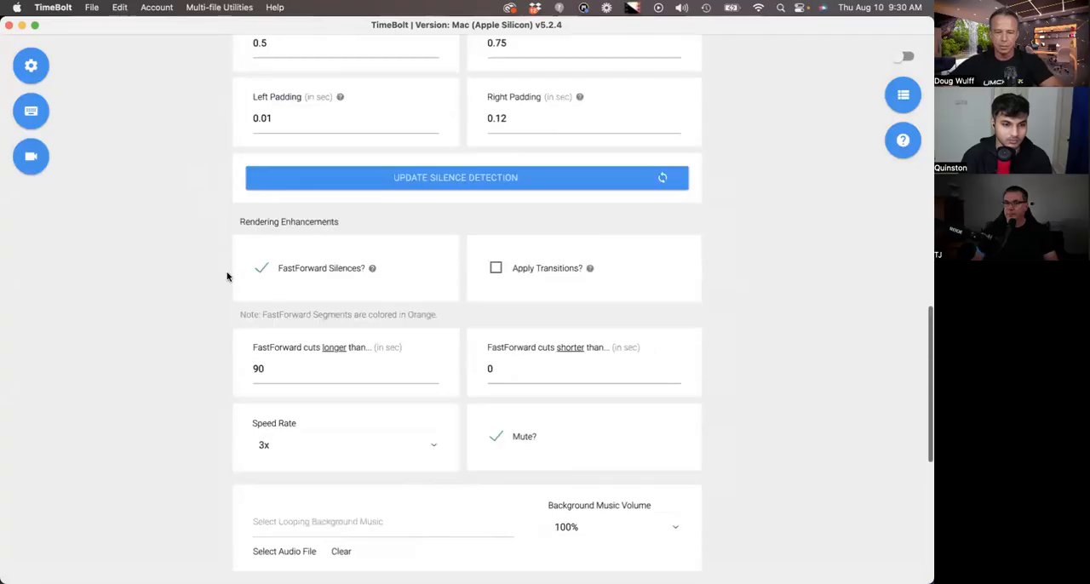
# - Return to the TimeBolt timeline and turn the removed silence between about 2:24 and 2:29 into a fast-forward segment
pyautogui.scroll(10, 226, 275)
pyautogui.scroll(-1, 303, 315)
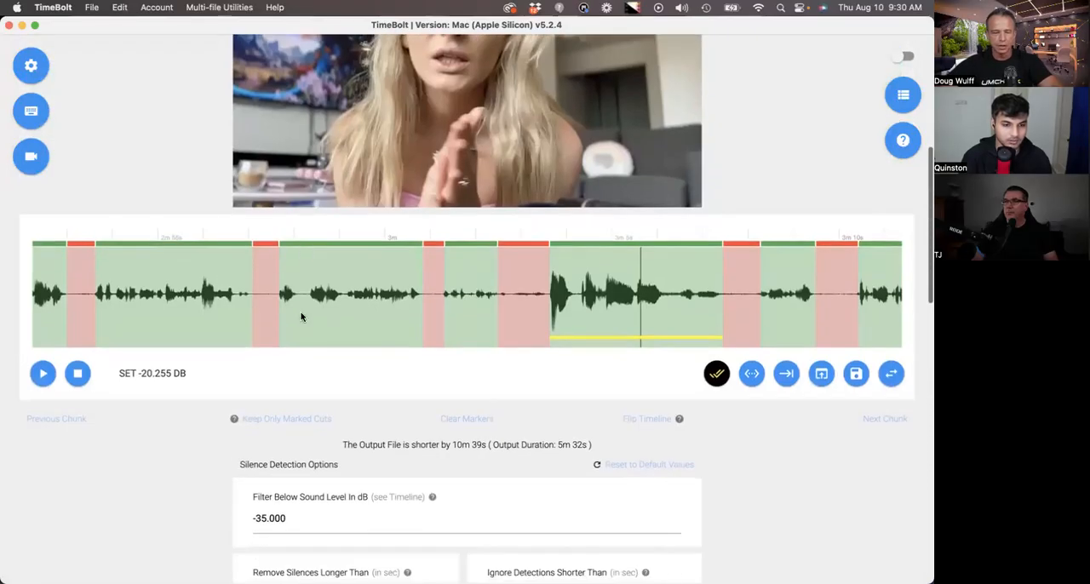
pyautogui.scroll(5, 389, 395)
pyautogui.hscroll(-6, 324, 415)
pyautogui.click(247, 383)
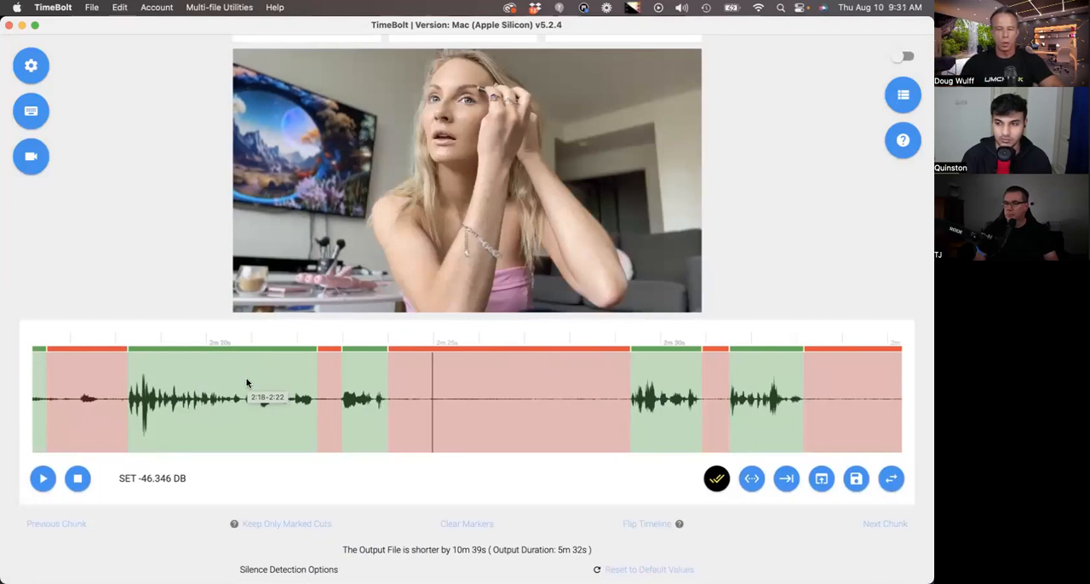
pyautogui.hscroll(2, 405, 404)
pyautogui.click(378, 406)
pyautogui.press('space')
pyautogui.press('space')
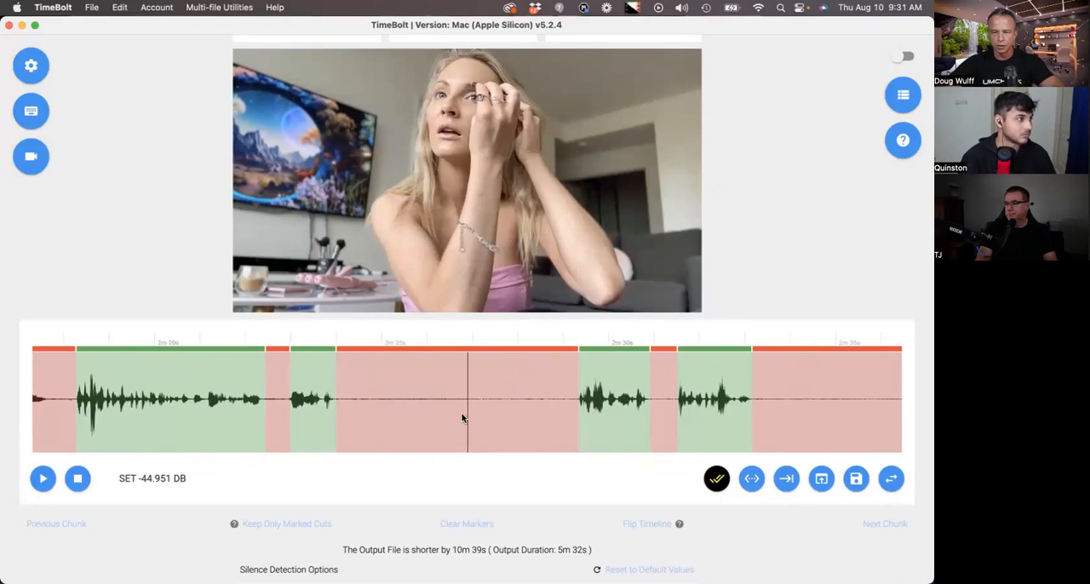
pyautogui.click(436, 356)
pyautogui.click(400, 396)
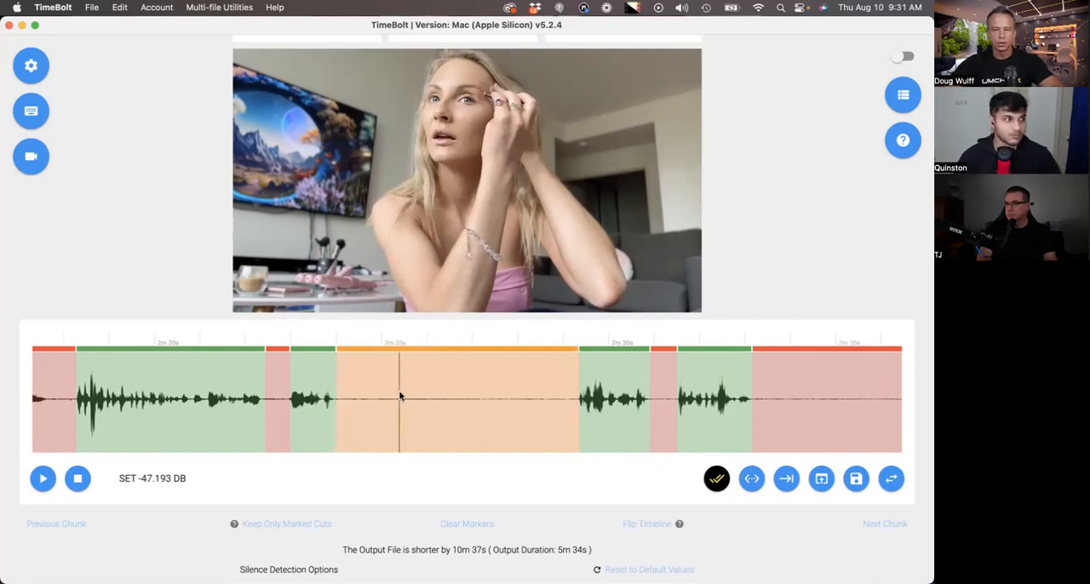
# - Review the available speed rates and the mute option for fast-forwarded silences in the rendering enhancements
pyautogui.scroll(-10, 401, 396)
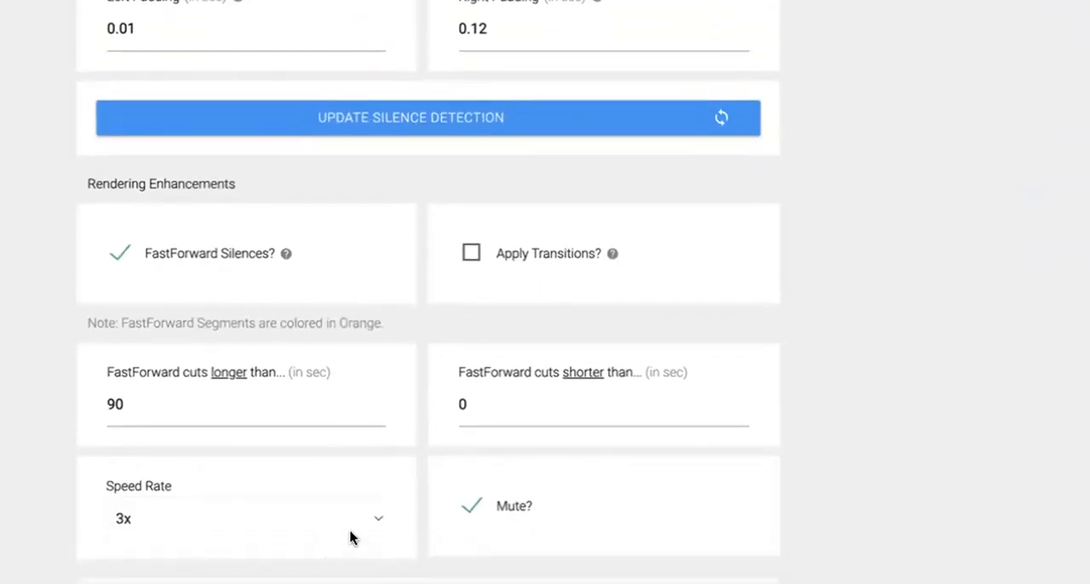
pyautogui.click(351, 523)
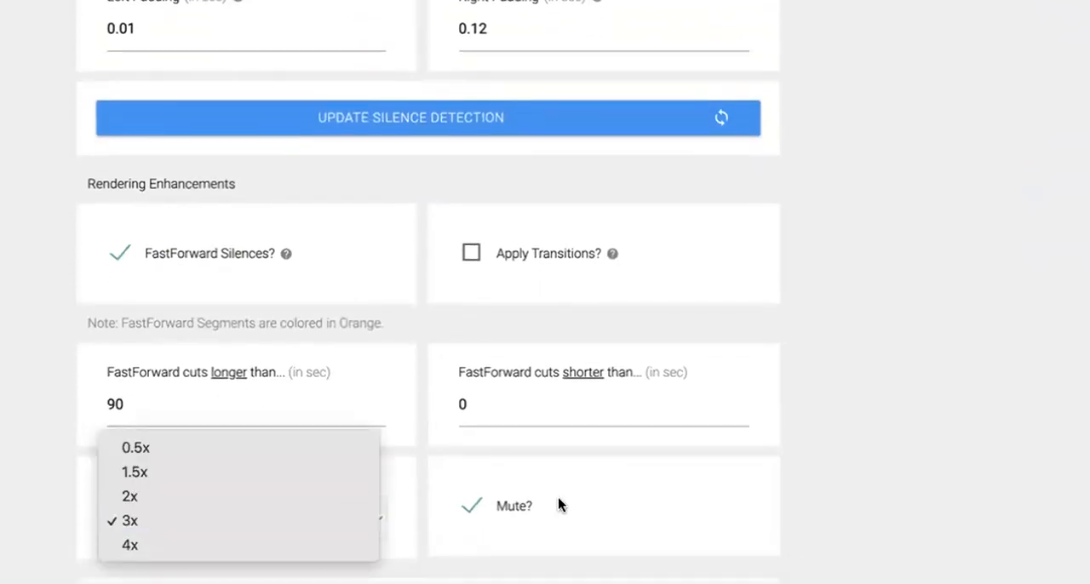
pyautogui.click(817, 477)
pyautogui.scroll(-1, 817, 477)
pyautogui.scroll(3, 817, 478)
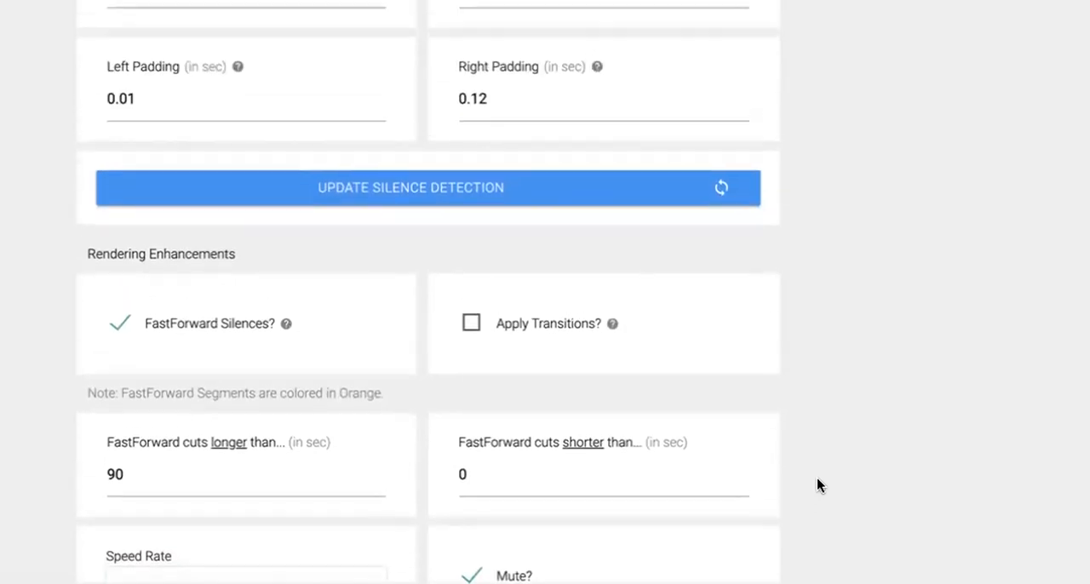
pyautogui.scroll(-2, 817, 485)
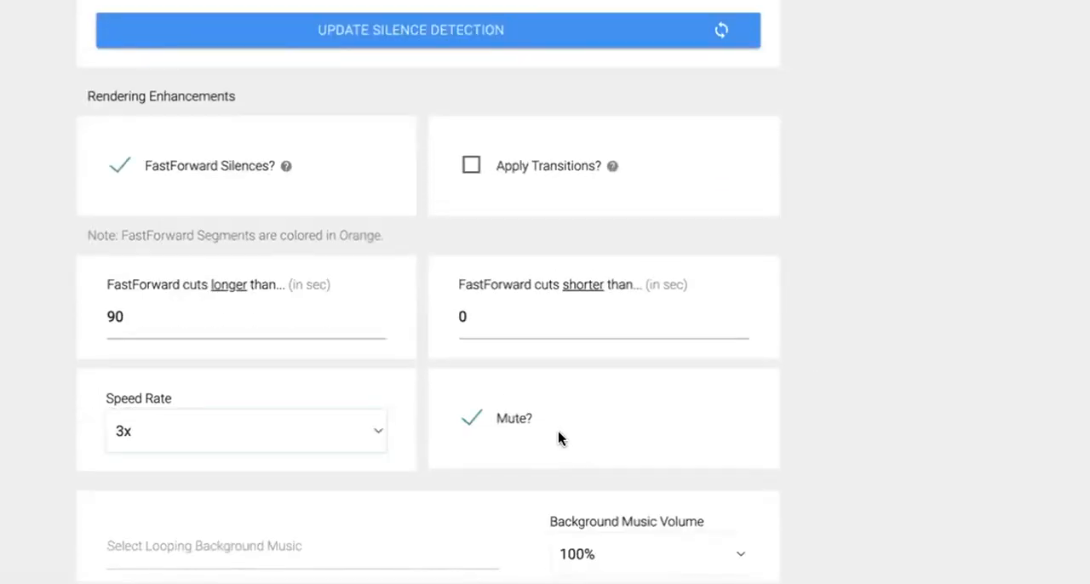
# - Export the edited timeline of female_YouTuber_Raw.mp4 as an FCPXML file and open it in Final Cut Pro
pyautogui.scroll(1, 558, 432)
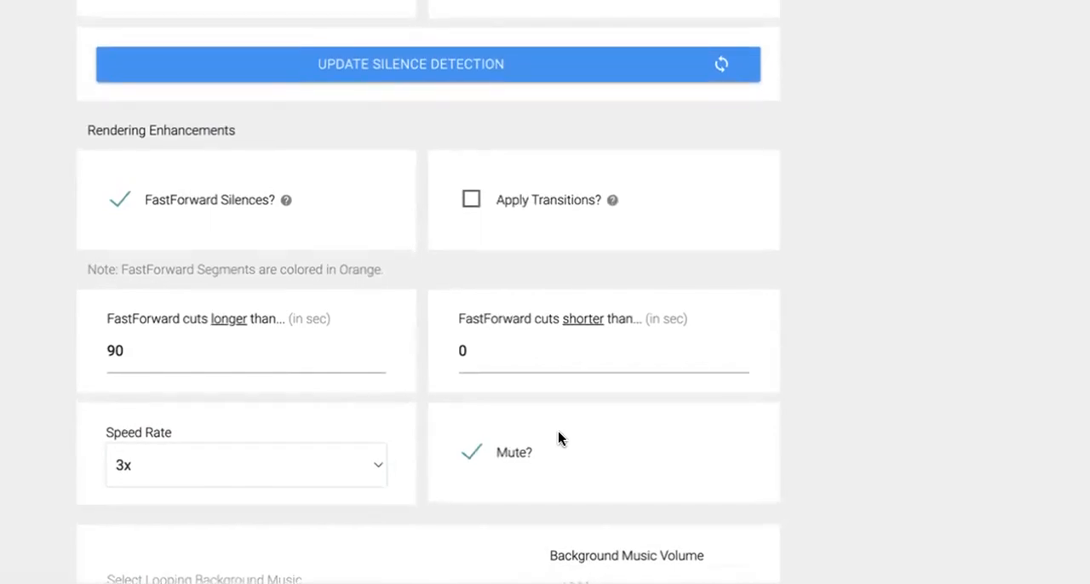
pyautogui.scroll(10, 558, 431)
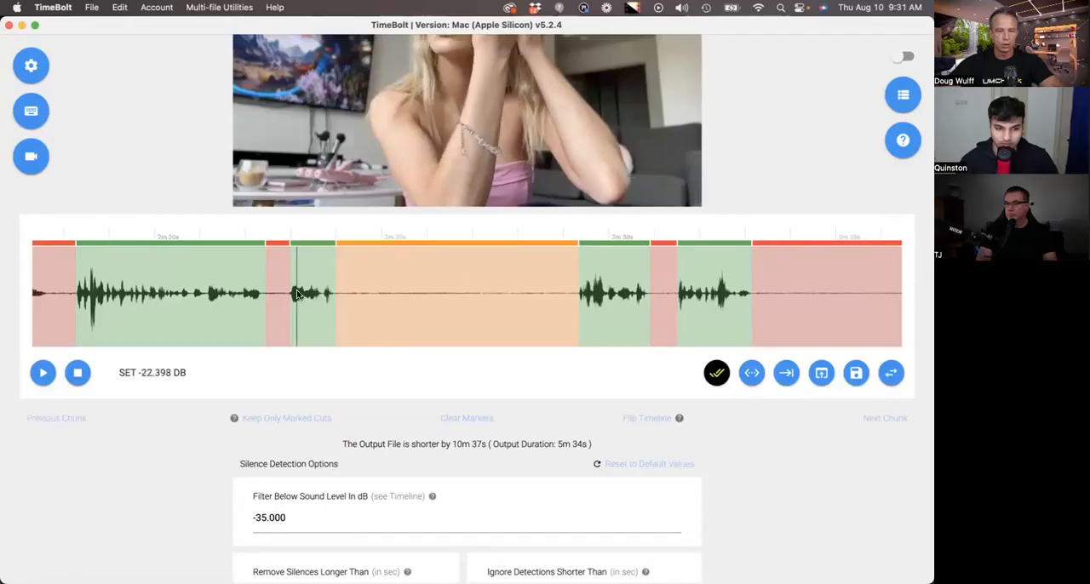
pyautogui.scroll(3, 298, 294)
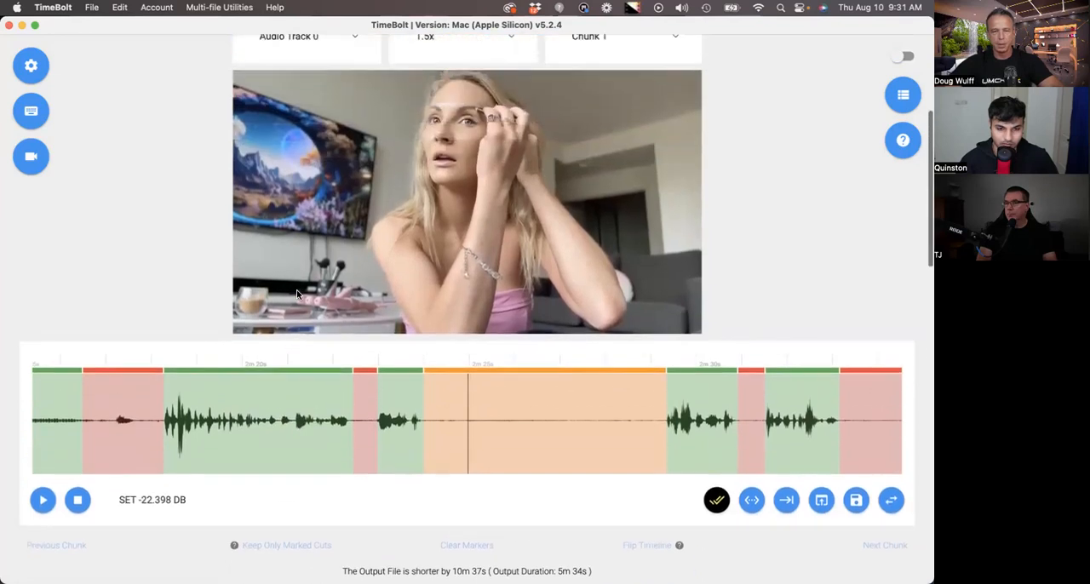
pyautogui.scroll(1, 303, 293)
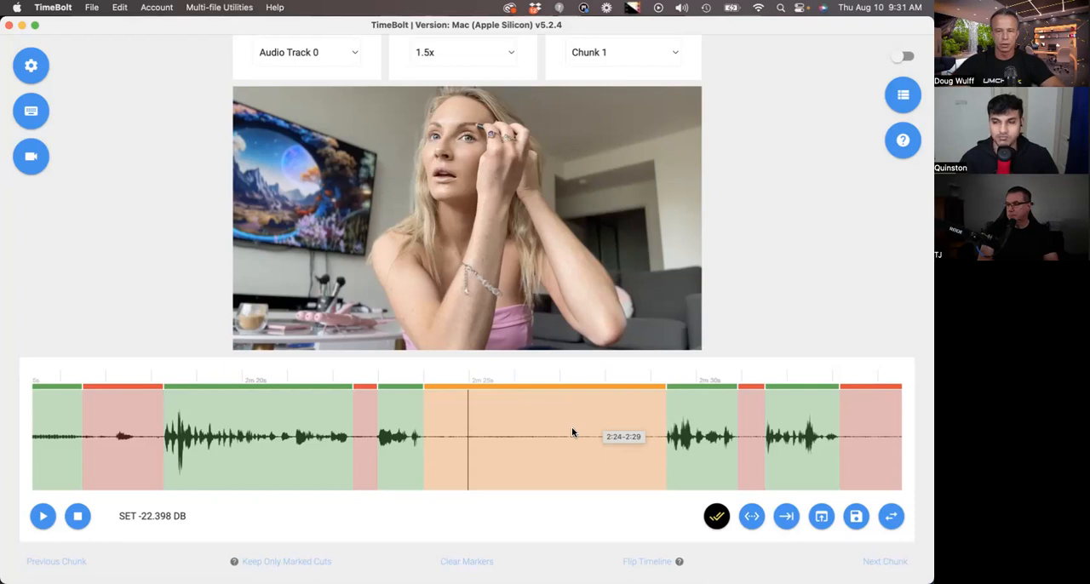
pyautogui.scroll(-20, 572, 432)
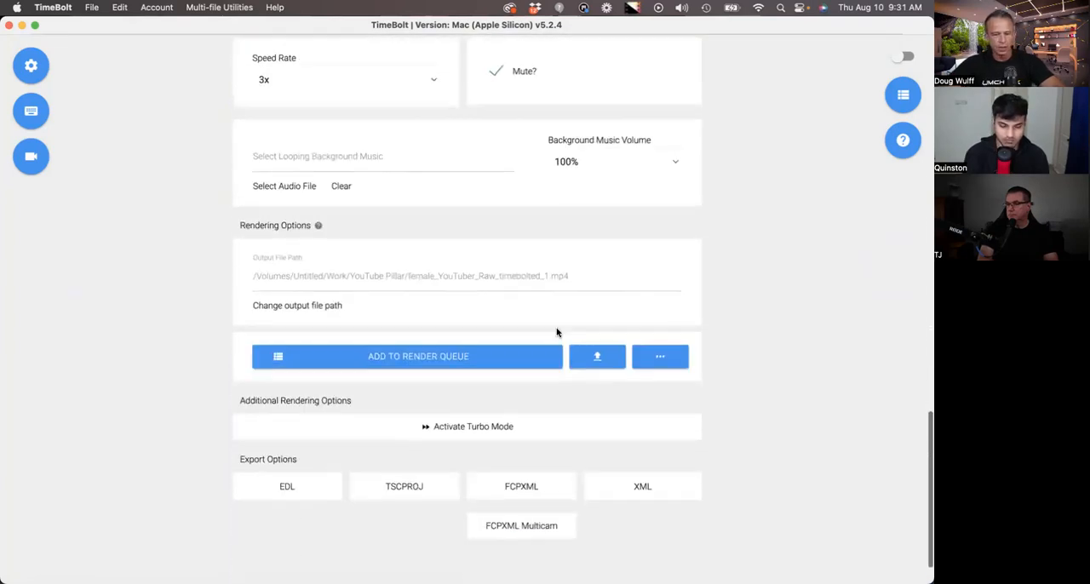
pyautogui.scroll(2, 612, 343)
pyautogui.scroll(-2, 699, 438)
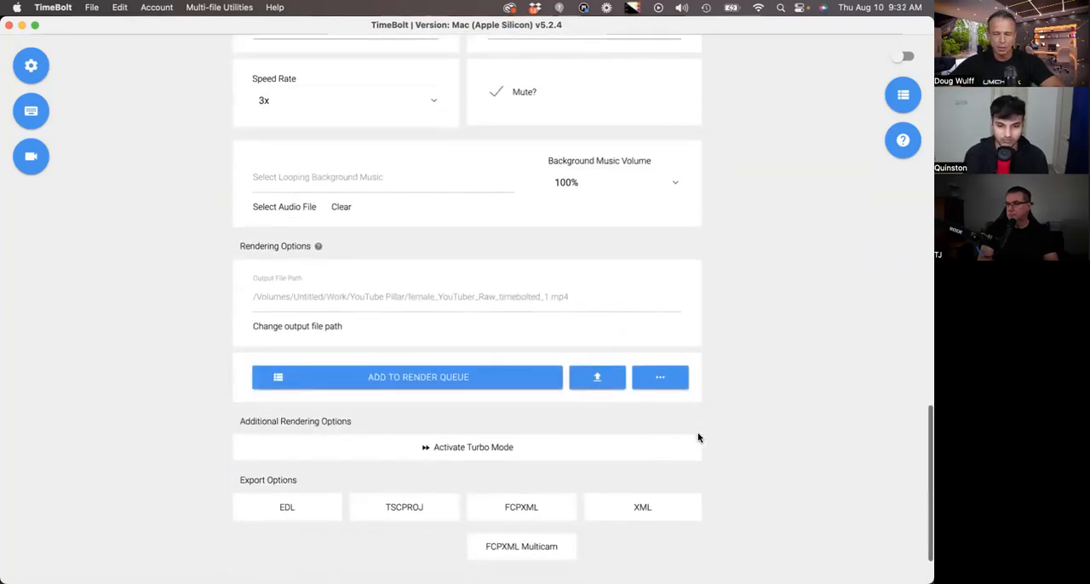
pyautogui.scroll(8, 723, 451)
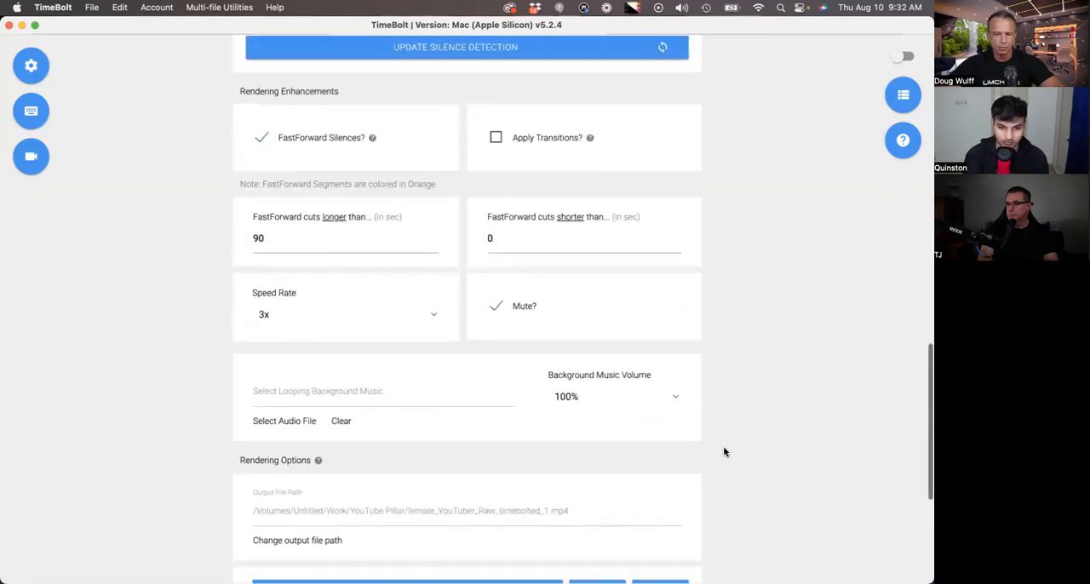
pyautogui.scroll(-10, 723, 452)
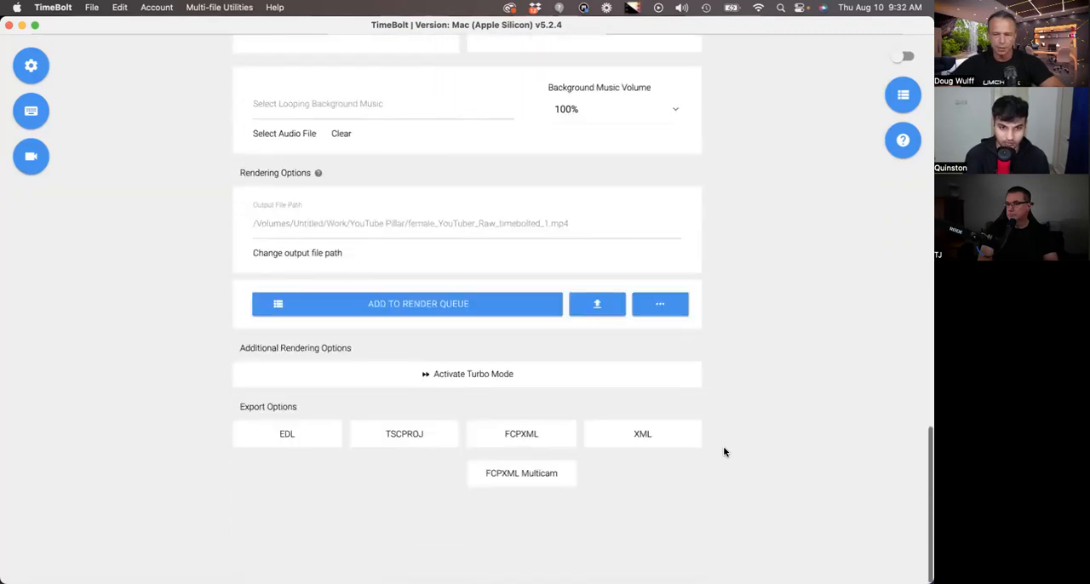
pyautogui.click(522, 434)
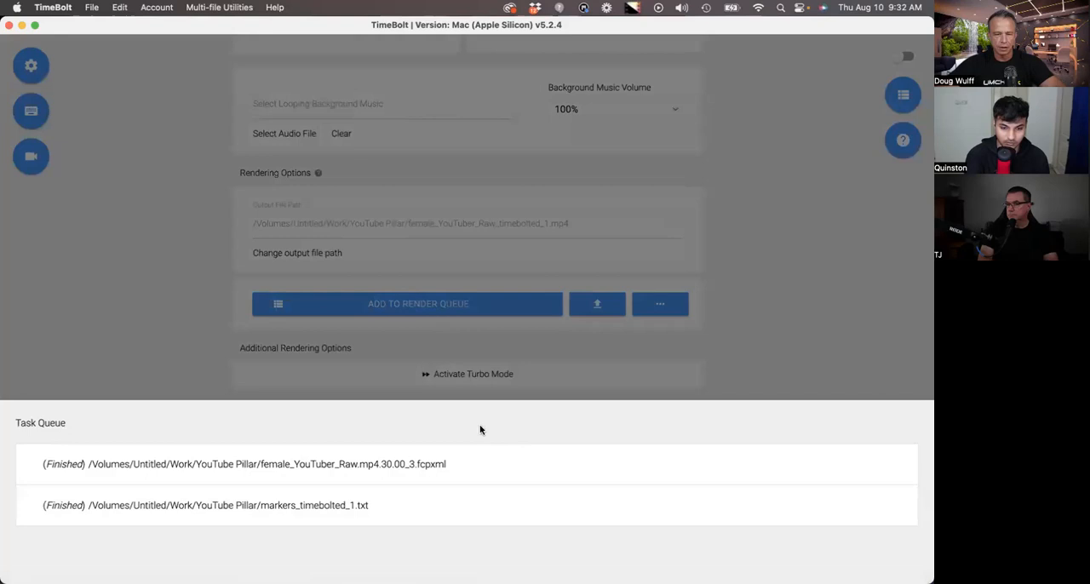
pyautogui.doubleClick(132, 189)
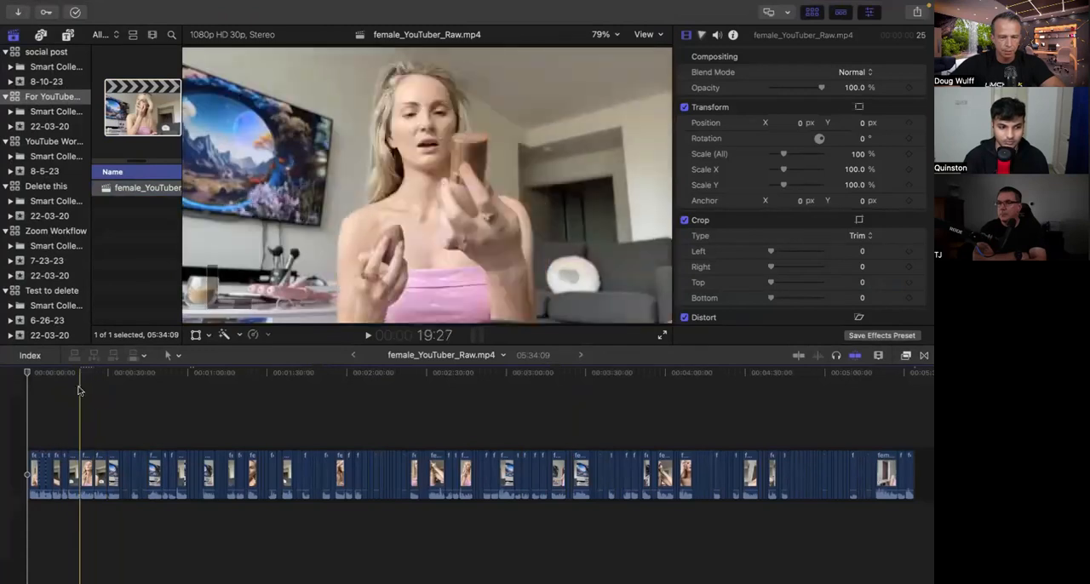
# - Examine the imported cuts on the Final Cut Pro timeline and play a short passage from about 1:01
pyautogui.press('super+equal')
pyautogui.press('super+equal')
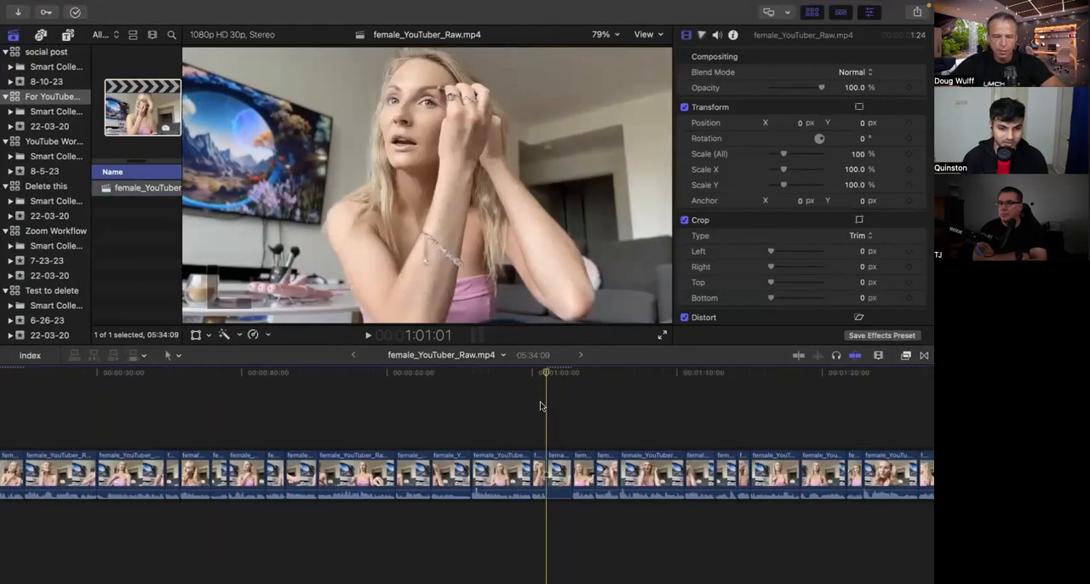
pyautogui.press('space')
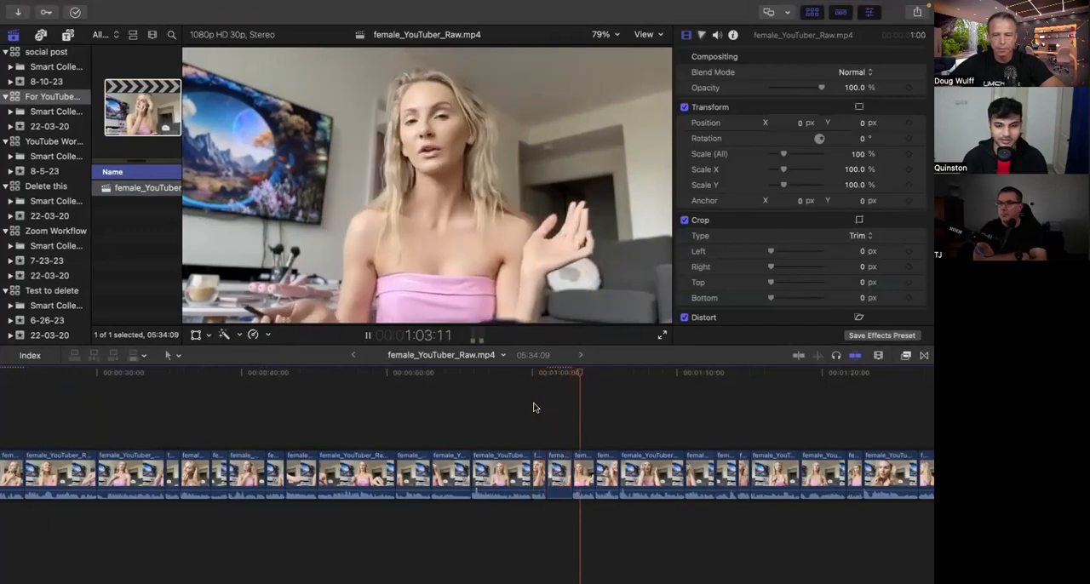
pyautogui.press('space')
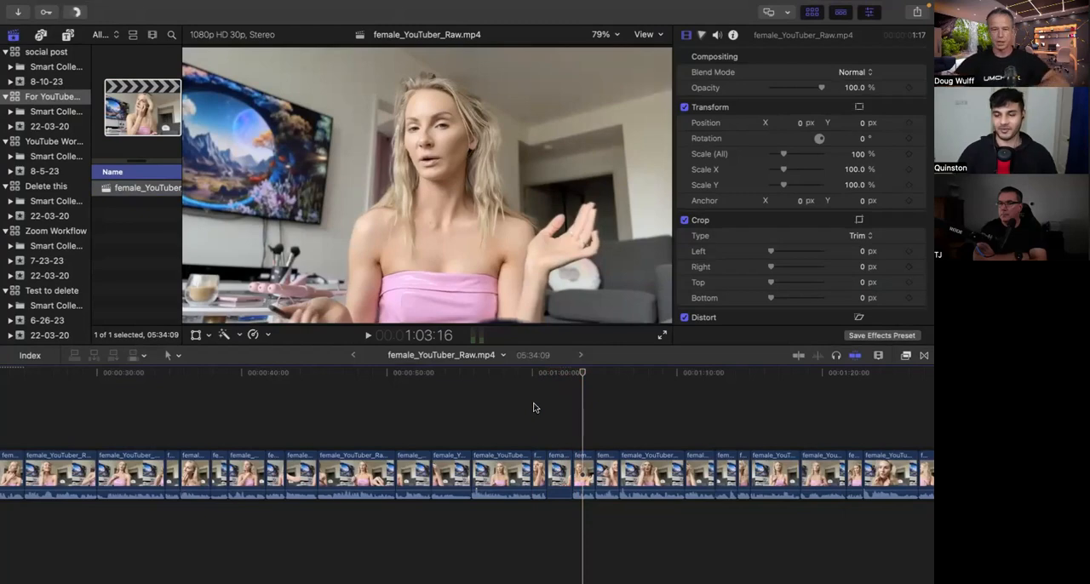
pyautogui.click(466, 384)
pyautogui.press('super+minus')
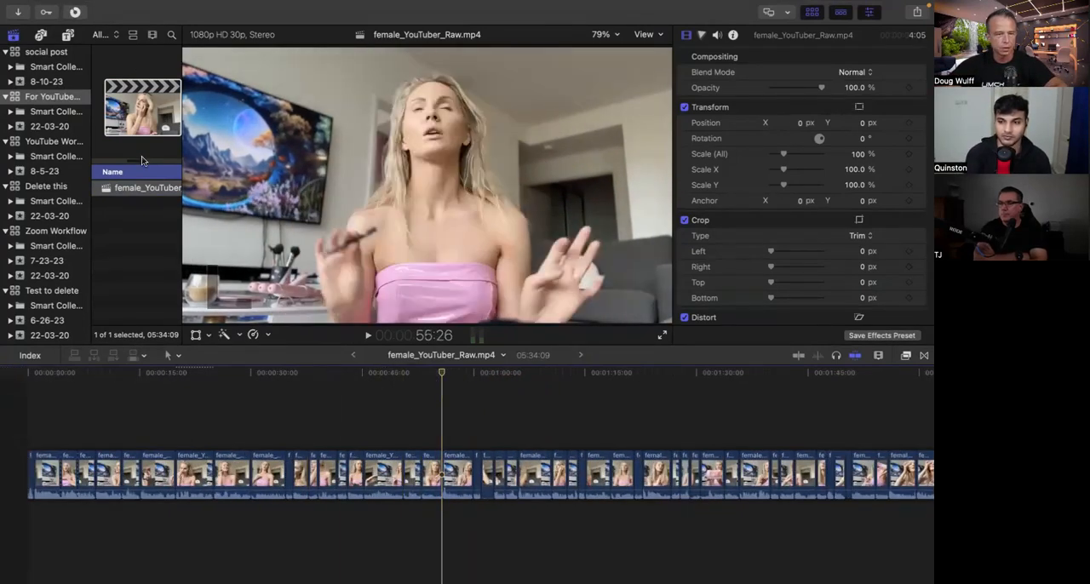
# - Select all the clips of the female_YouTuber_Raw.mp4 project on the Final Cut Pro timeline
pyautogui.click(89, 406)
pyautogui.press('super+minus')
pyautogui.press('super+minus')
pyautogui.press('super+minus')
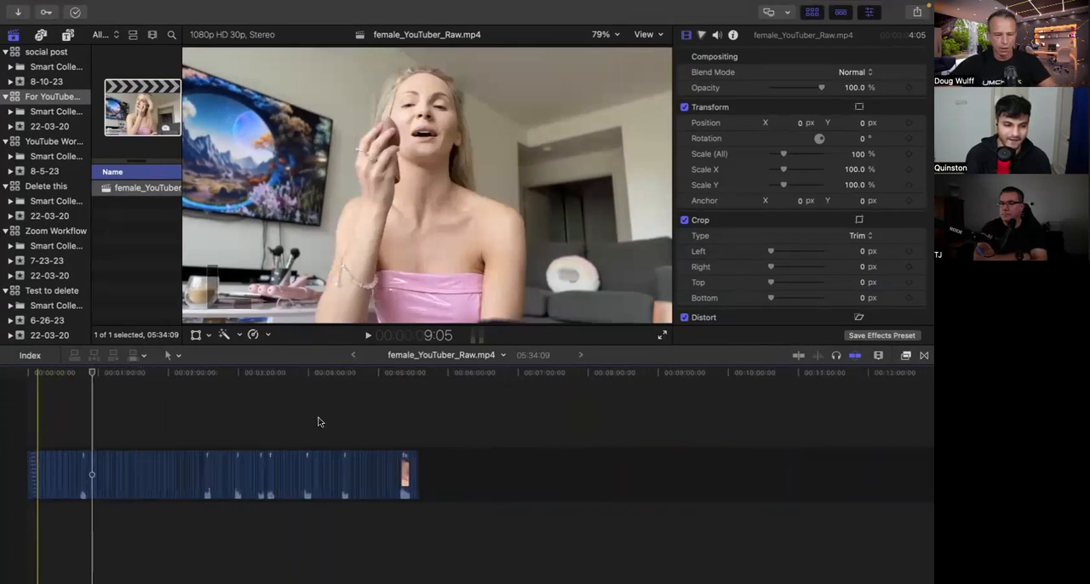
pyautogui.moveTo(461, 479); pyautogui.dragTo(28, 458)
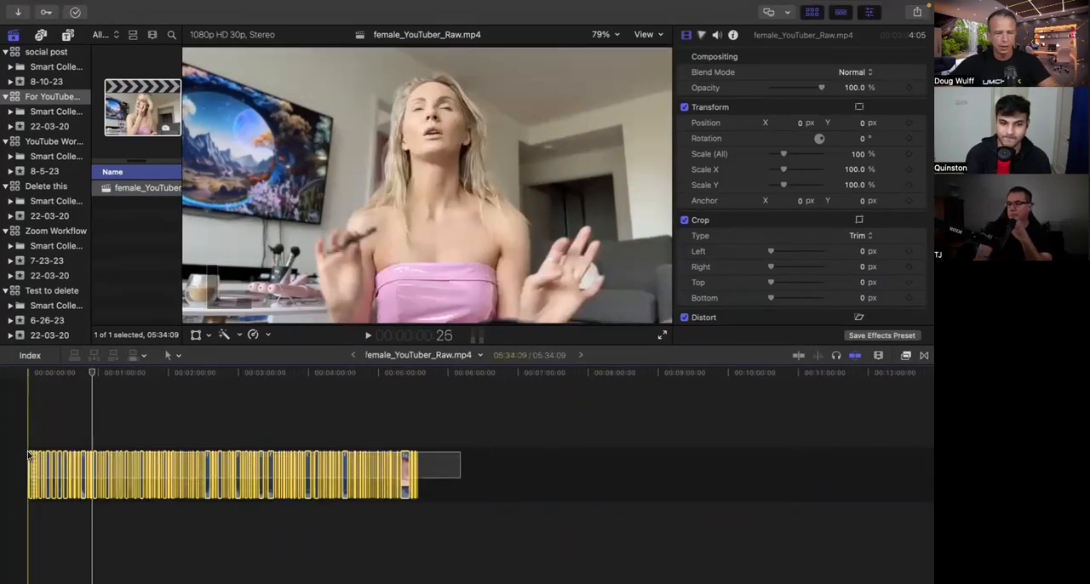
pyautogui.press('super+BackSpace')
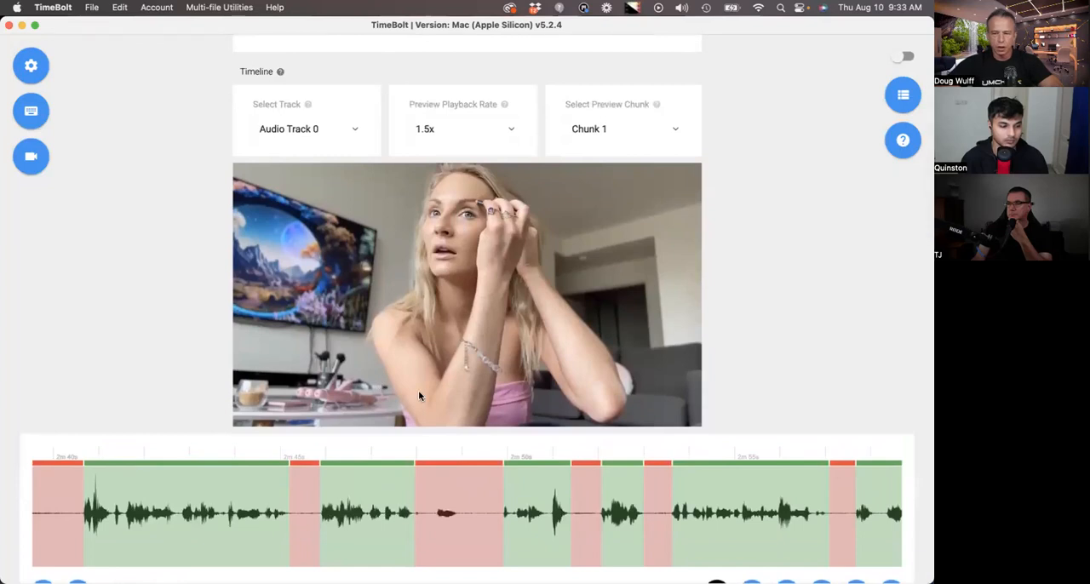
# - Return to TimeBolt, add the edited video to the render queue as female_YouTuber_Raw_timebolted_1.mp4 and start rendering
pyautogui.scroll(-1, 418, 396)
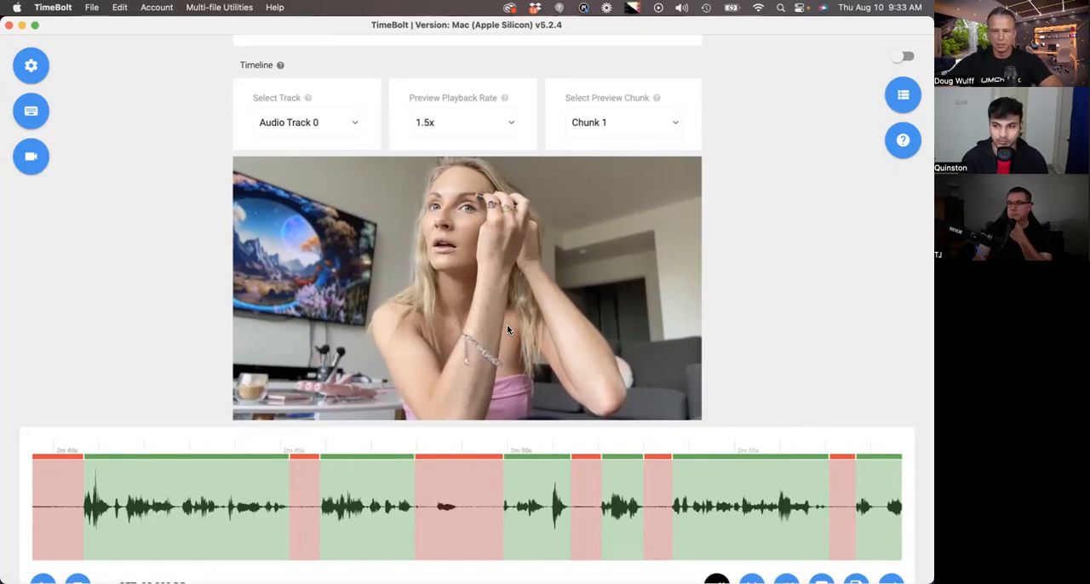
pyautogui.scroll(-2, 523, 351)
pyautogui.scroll(3, 521, 352)
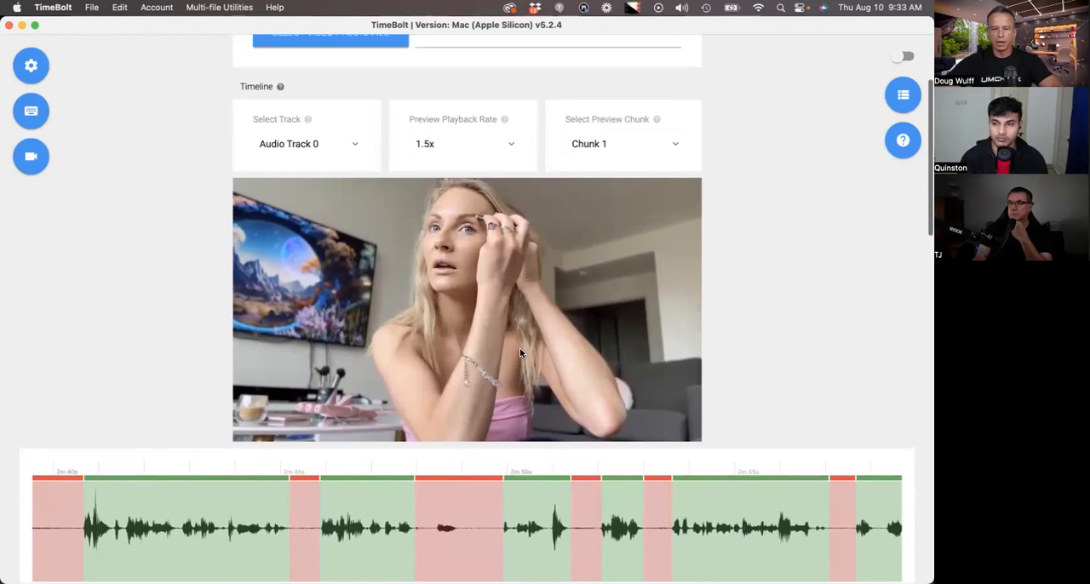
pyautogui.scroll(-4, 520, 353)
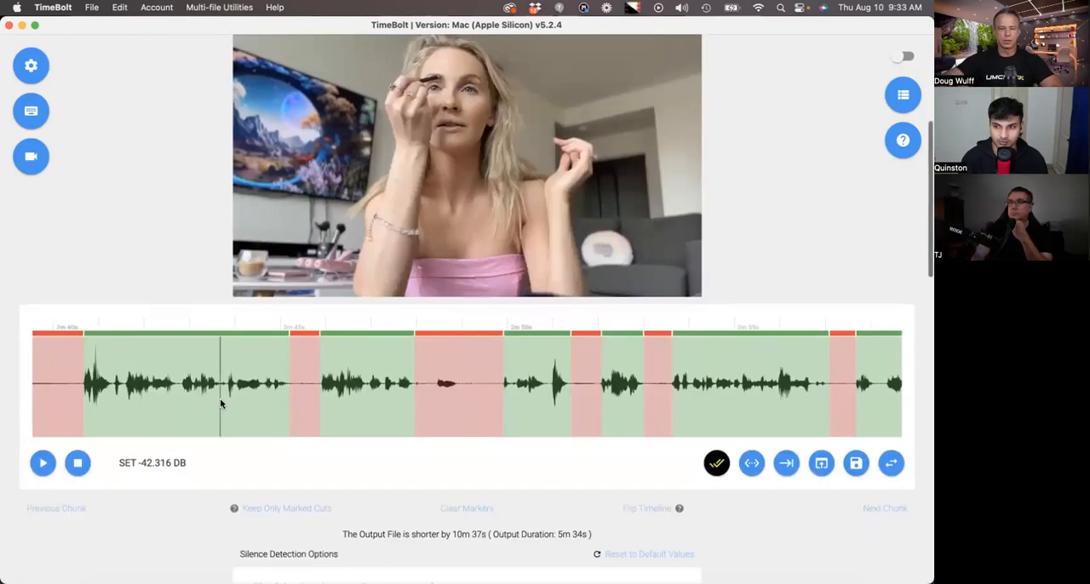
pyautogui.scroll(-2, 656, 528)
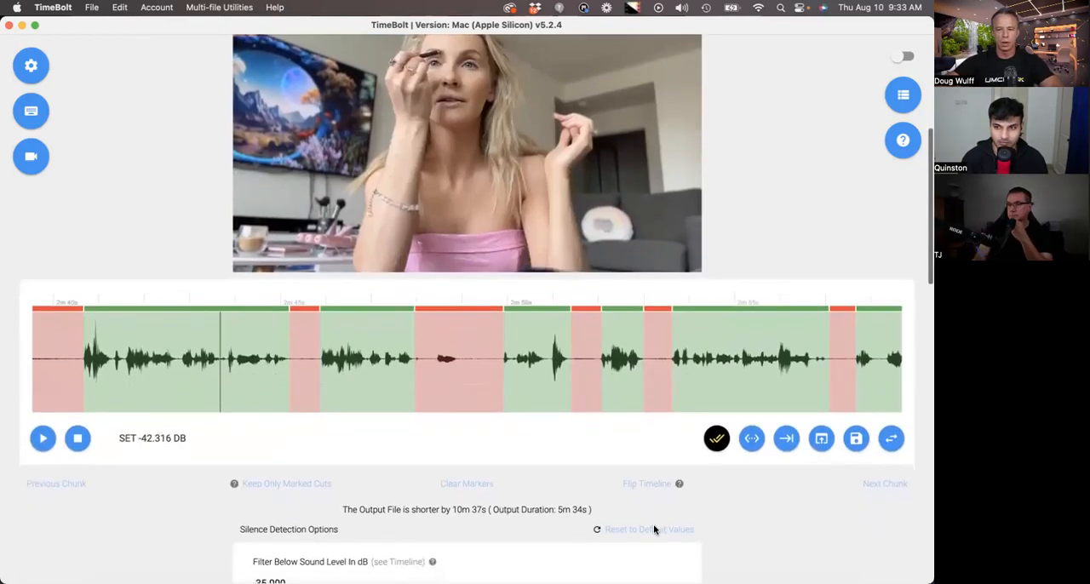
pyautogui.scroll(3, 656, 528)
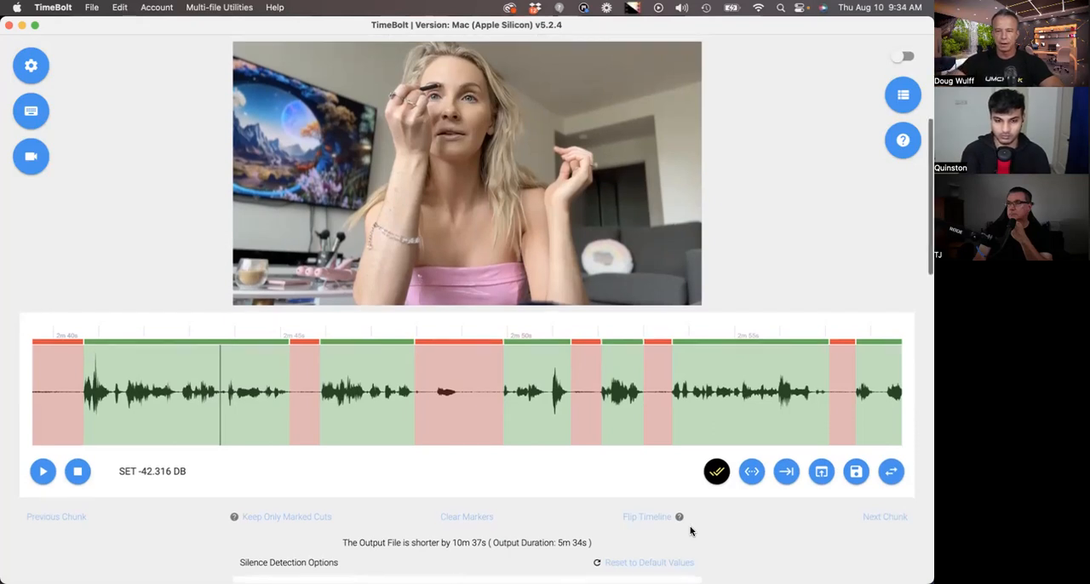
pyautogui.scroll(-15, 688, 528)
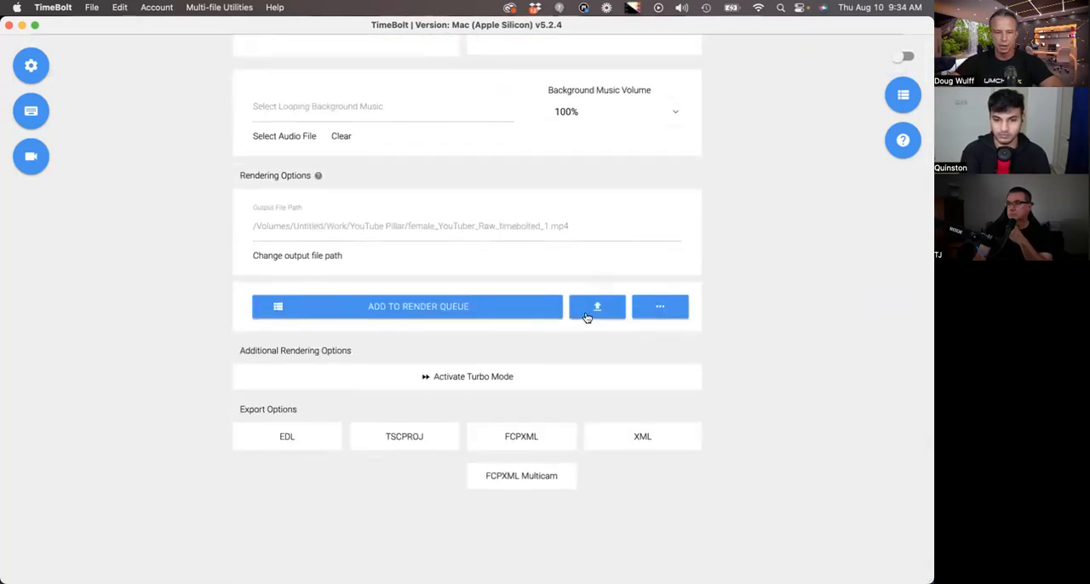
pyautogui.click(469, 312)
pyautogui.click(837, 568)
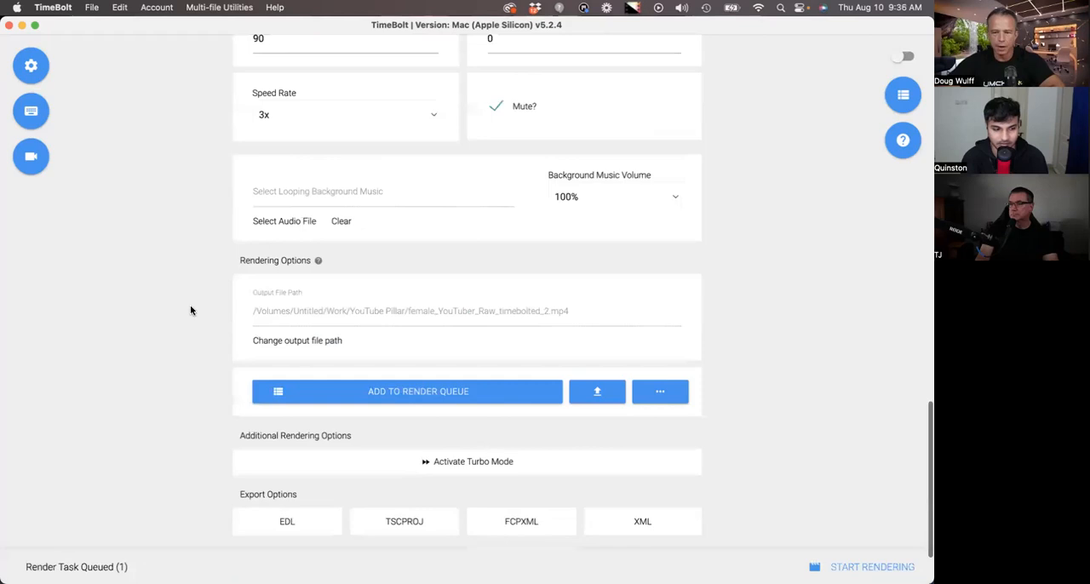
# - Load female_YouTuber_Raw_timebolted.mp4 from the YouTube Pillar folder into TimeBolt and run silence detection on it
pyautogui.scroll(5, 191, 311)
pyautogui.scroll(4, 191, 311)
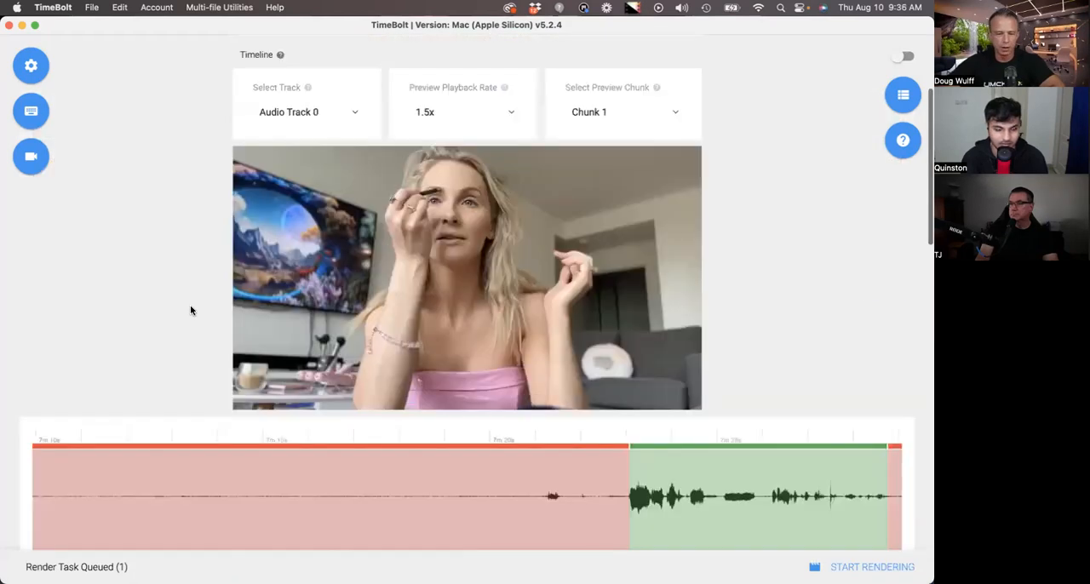
pyautogui.scroll(-2, 191, 311)
pyautogui.click(26, 566)
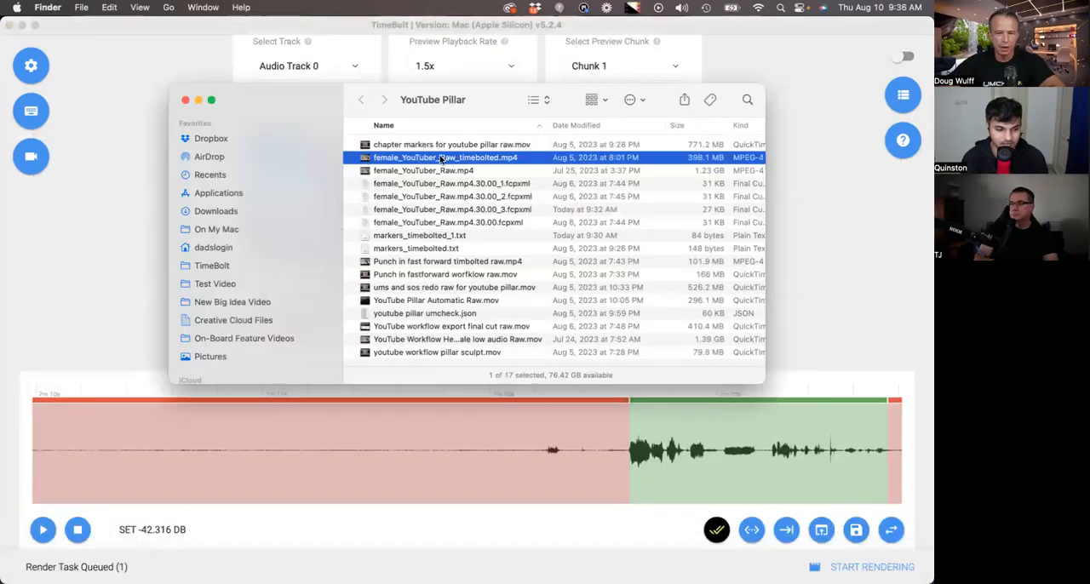
pyautogui.moveTo(490, 160); pyautogui.dragTo(136, 205)
pyautogui.click(130, 284)
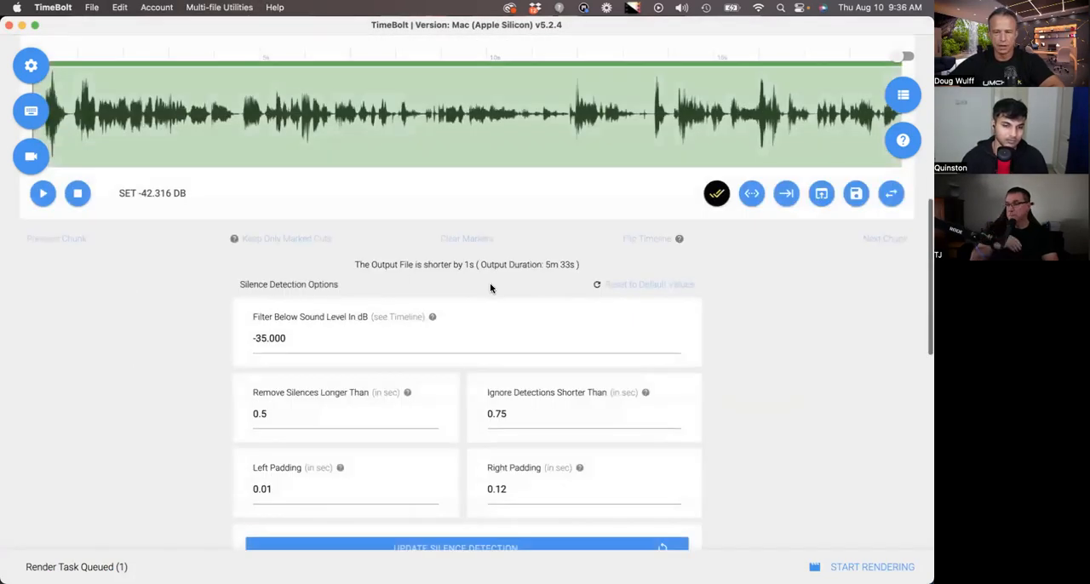
# - Examine the waveform of the rendered video along the timeline for remaining silences and return to its start
pyautogui.scroll(5, 491, 288)
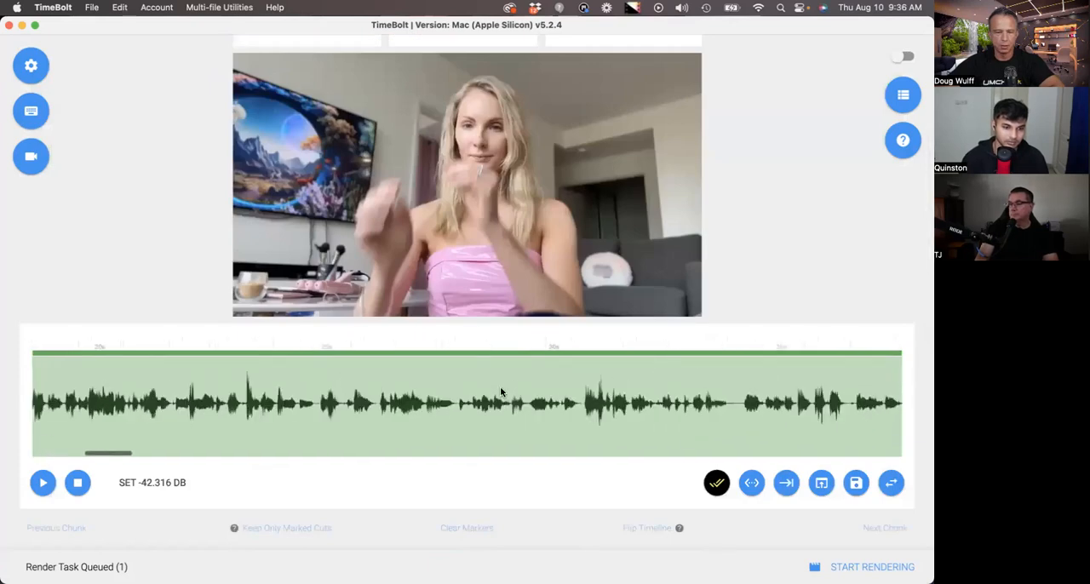
pyautogui.scroll(3, 501, 391)
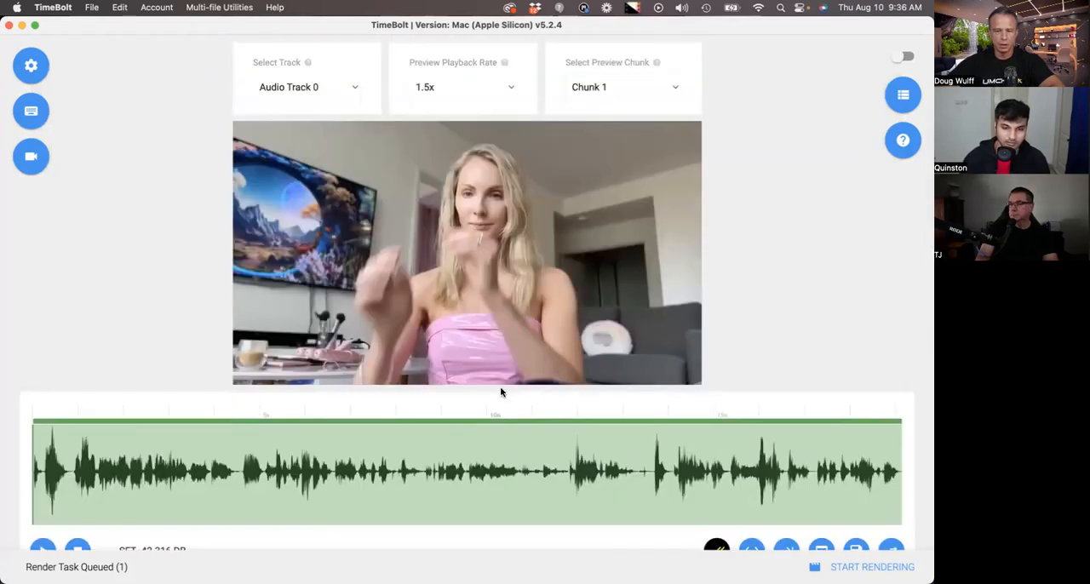
pyautogui.scroll(-3, 501, 391)
pyautogui.hscroll(10, 156, 380)
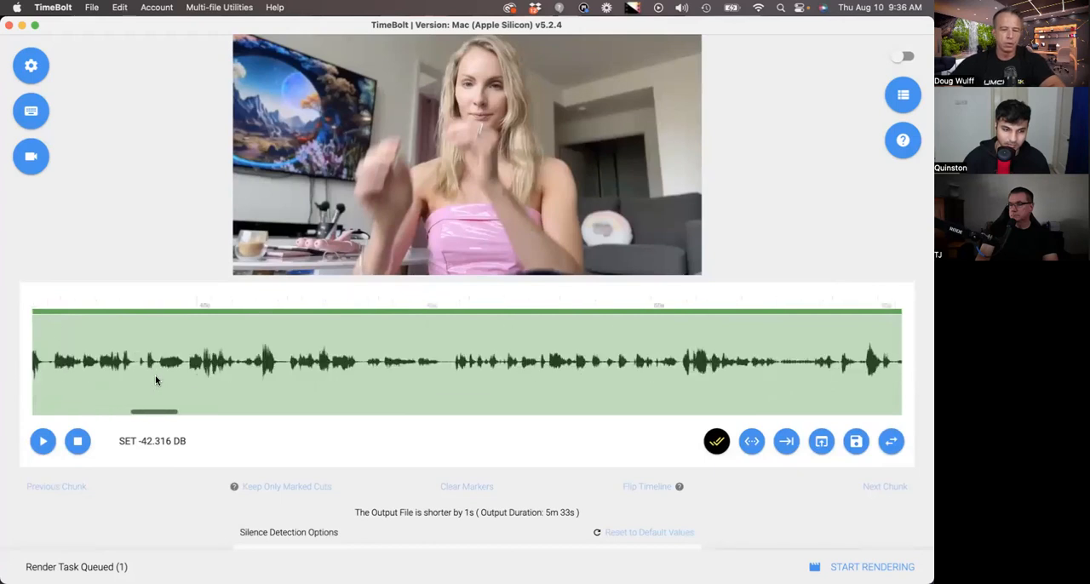
pyautogui.hscroll(-5, 156, 381)
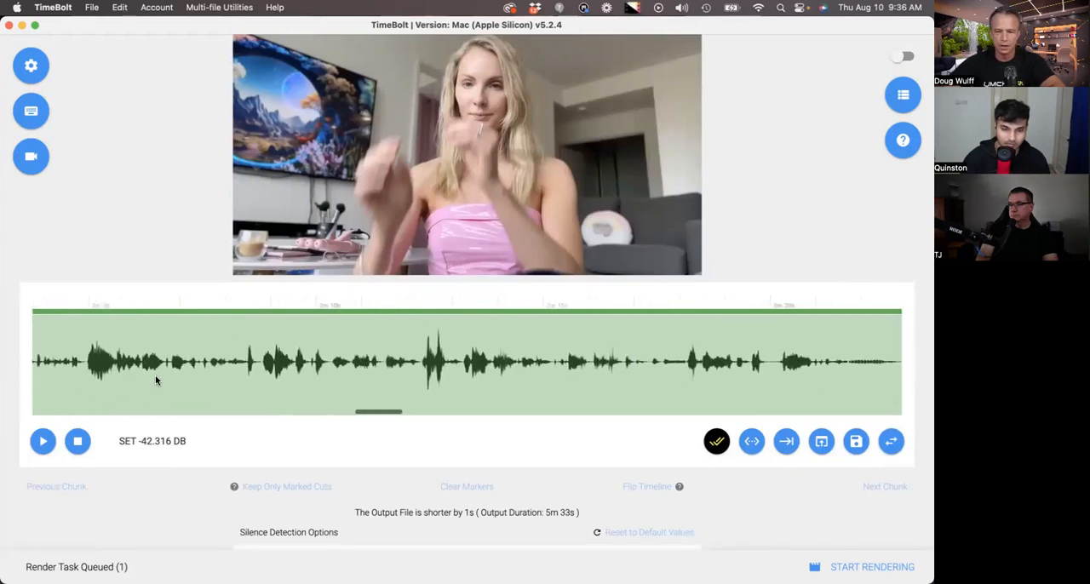
pyautogui.hscroll(3, 155, 380)
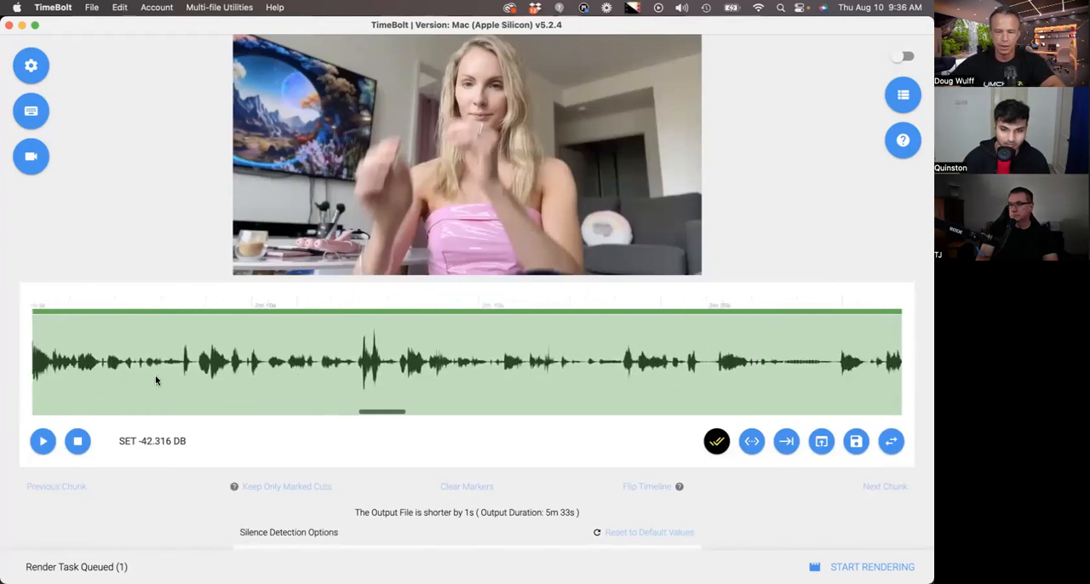
pyautogui.scroll(1, 156, 380)
pyautogui.scroll(3, 156, 381)
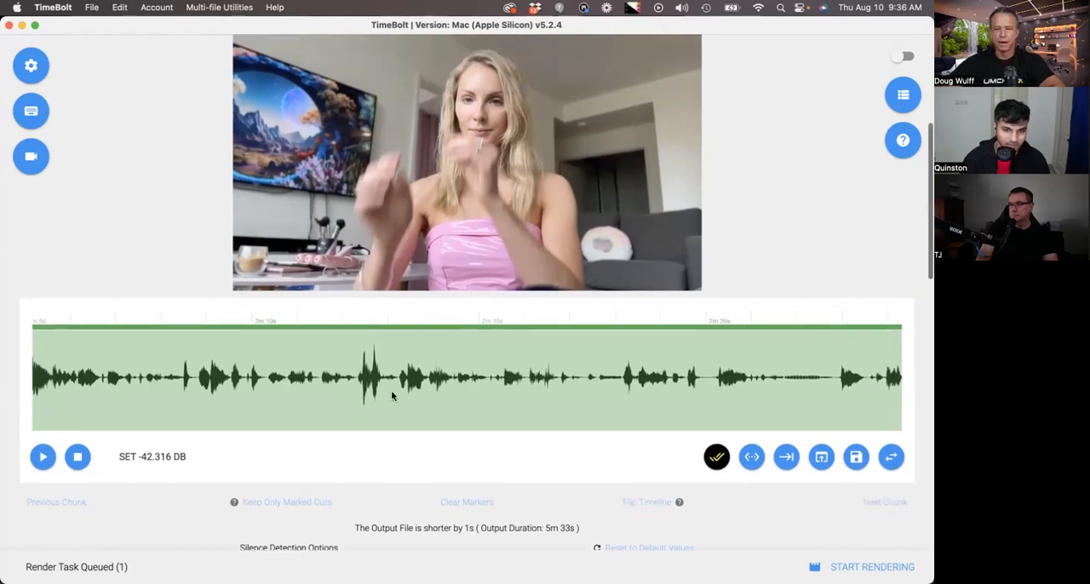
pyautogui.hscroll(-10, 362, 382)
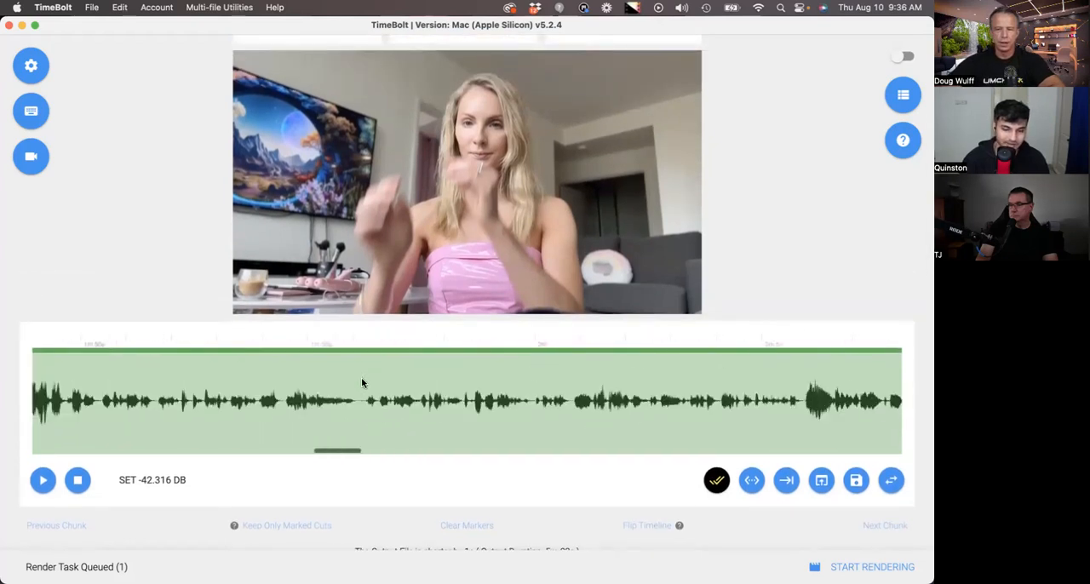
pyautogui.hscroll(-3, 362, 383)
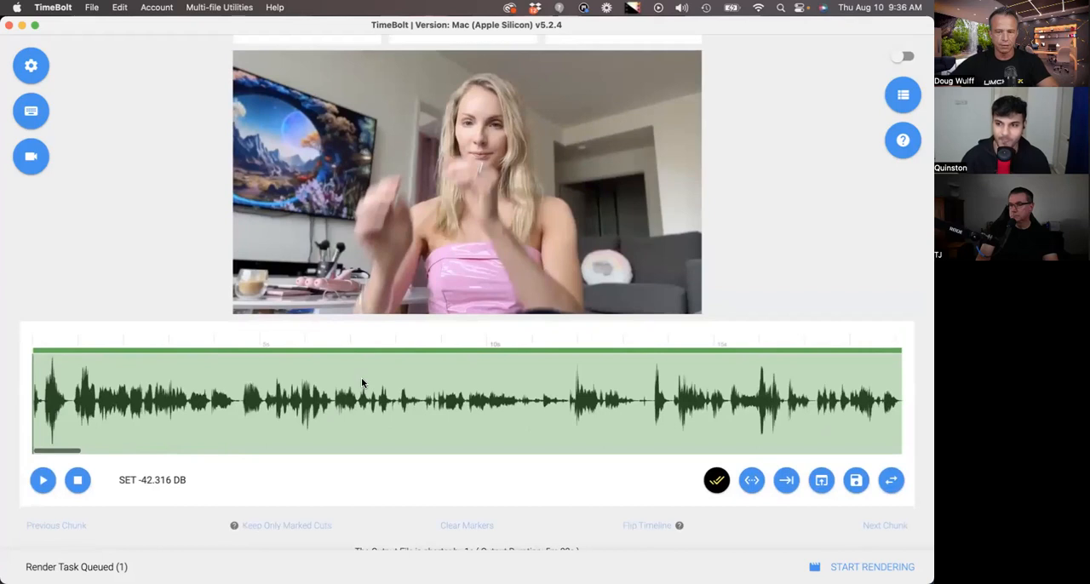
# - Set Remove Silences Longer Than to 0.2 seconds and update the silence detection
pyautogui.scroll(-5, 170, 390)
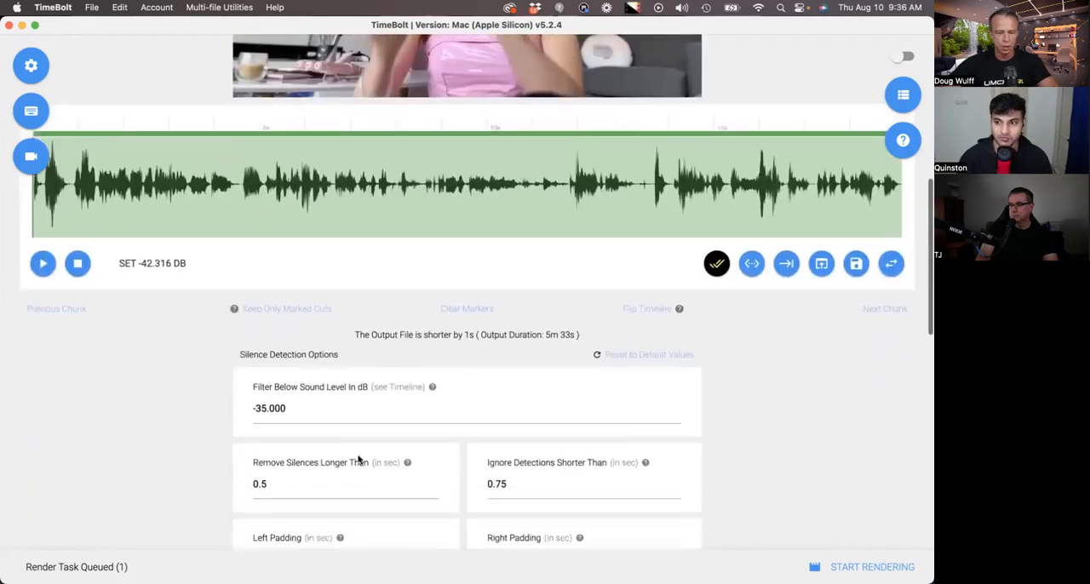
pyautogui.scroll(-1, 409, 290)
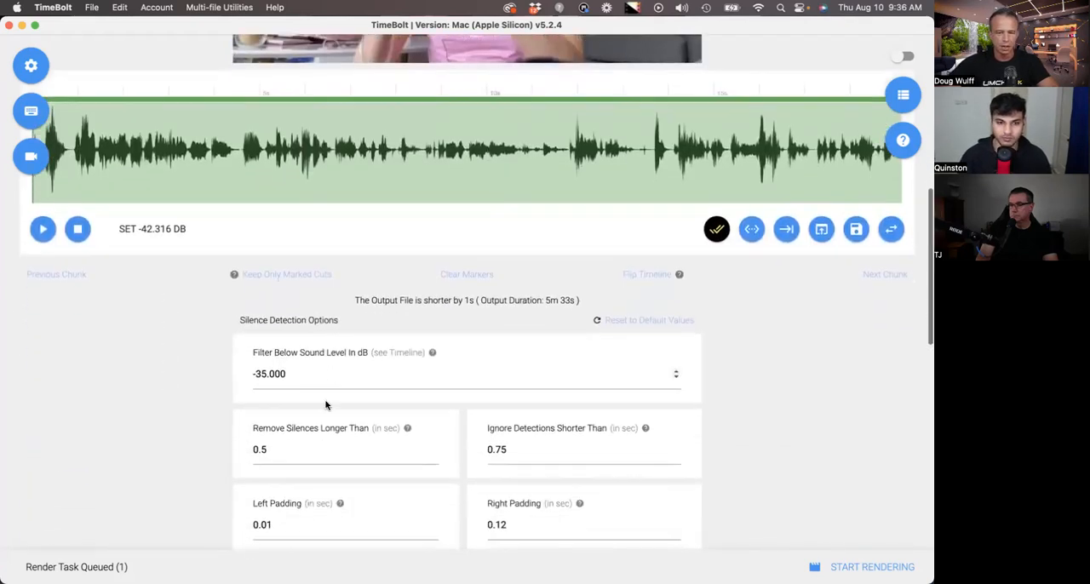
pyautogui.click(305, 449)
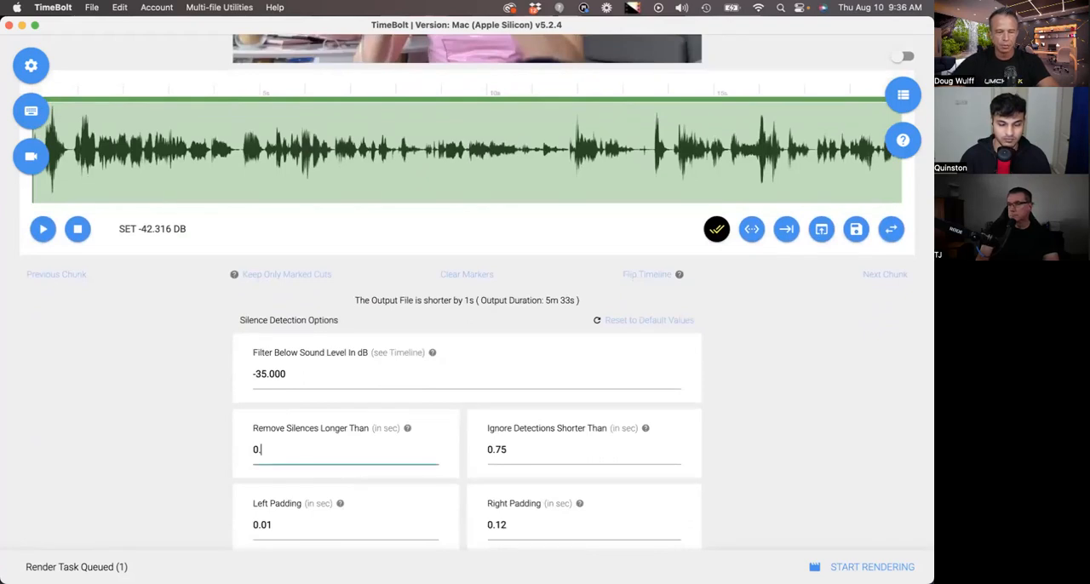
pyautogui.write('2')
pyautogui.scroll(-4, 333, 450)
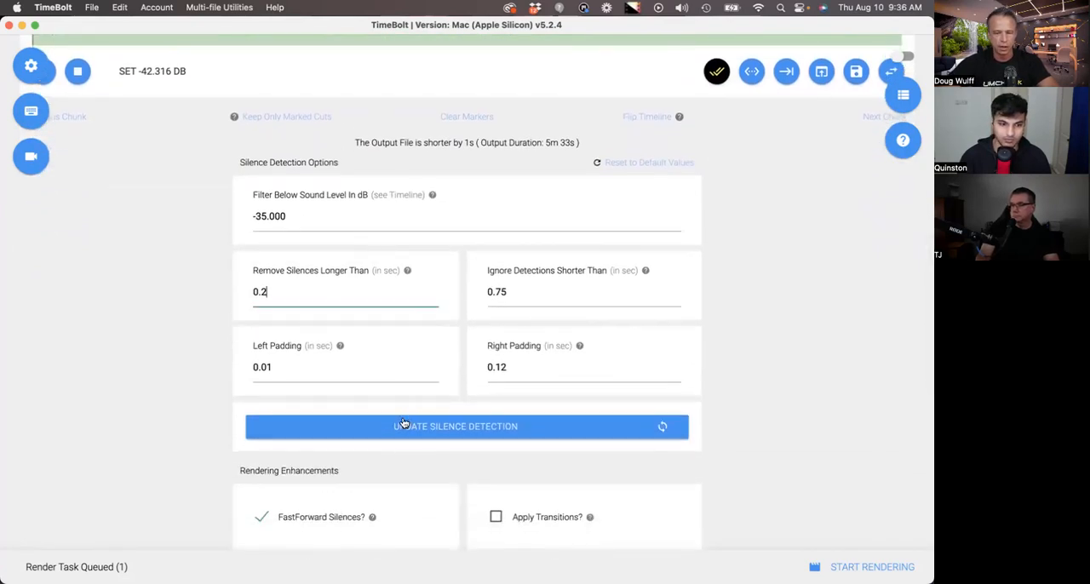
pyautogui.click(404, 425)
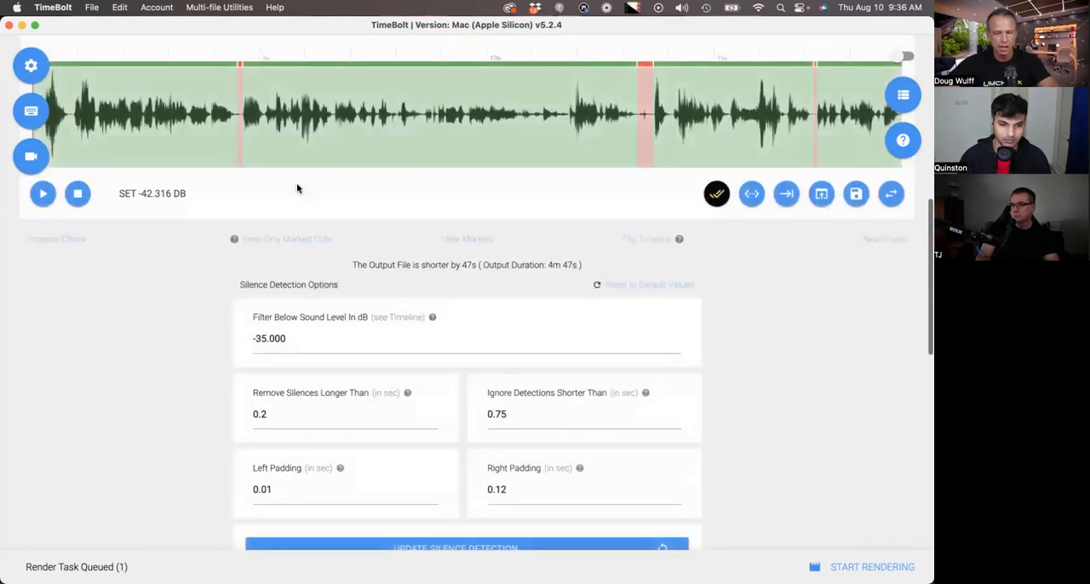
# - Examine the newly detected silences along the timeline and play the opening of the video
pyautogui.hscroll(10, 311, 210)
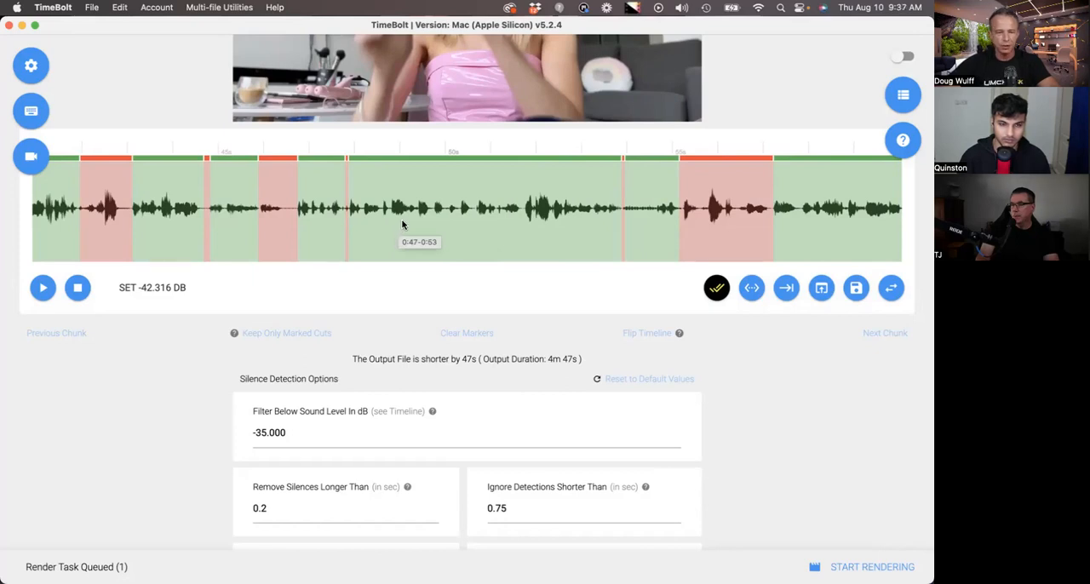
pyautogui.scroll(3, 403, 224)
pyautogui.hscroll(5, 431, 272)
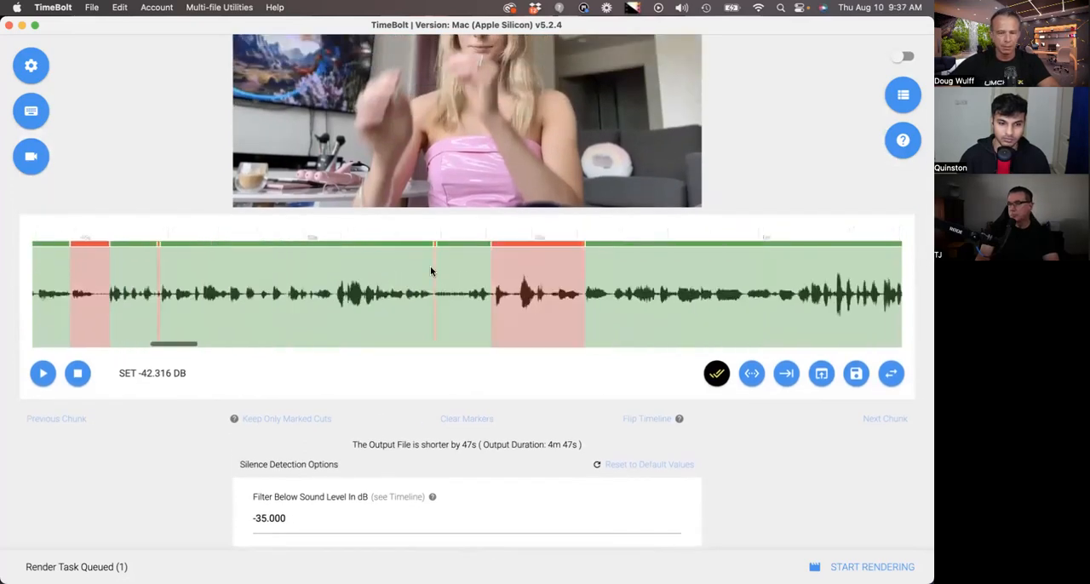
pyautogui.hscroll(-5, 431, 272)
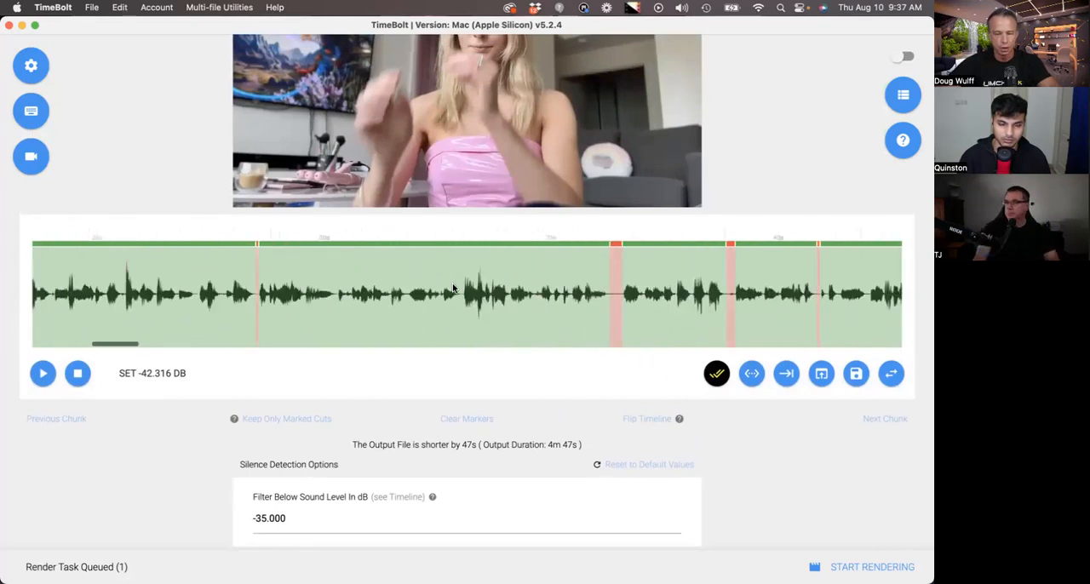
pyautogui.hscroll(-3, 454, 290)
pyautogui.click(47, 263)
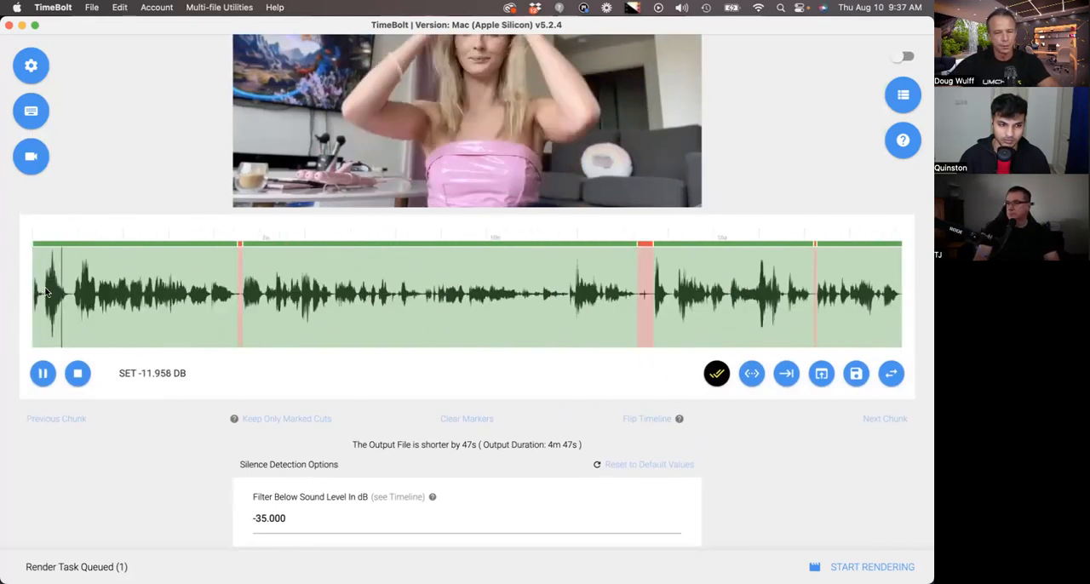
pyautogui.scroll(2, 45, 292)
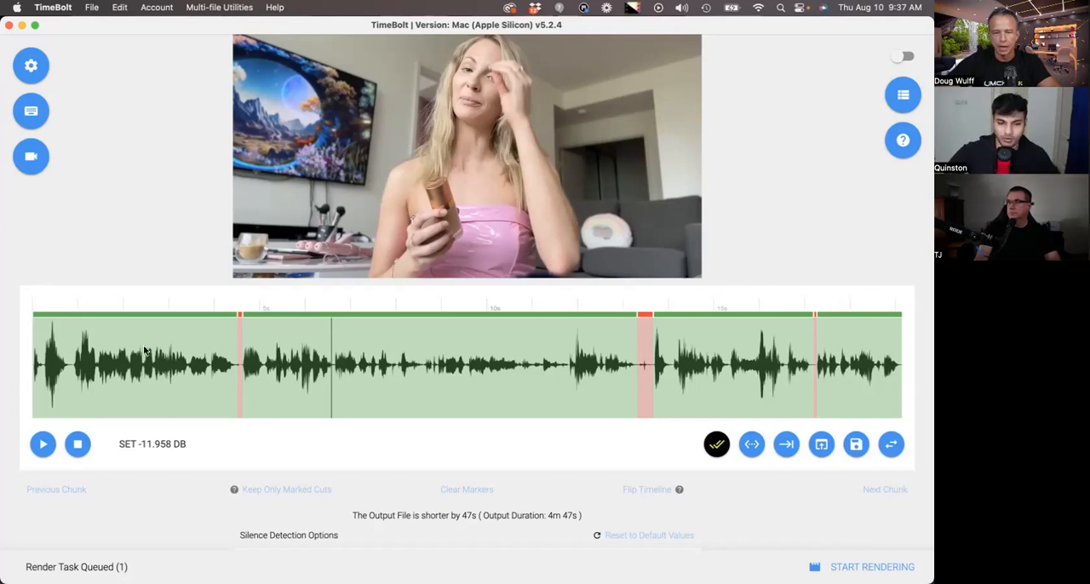
pyautogui.scroll(2, 145, 350)
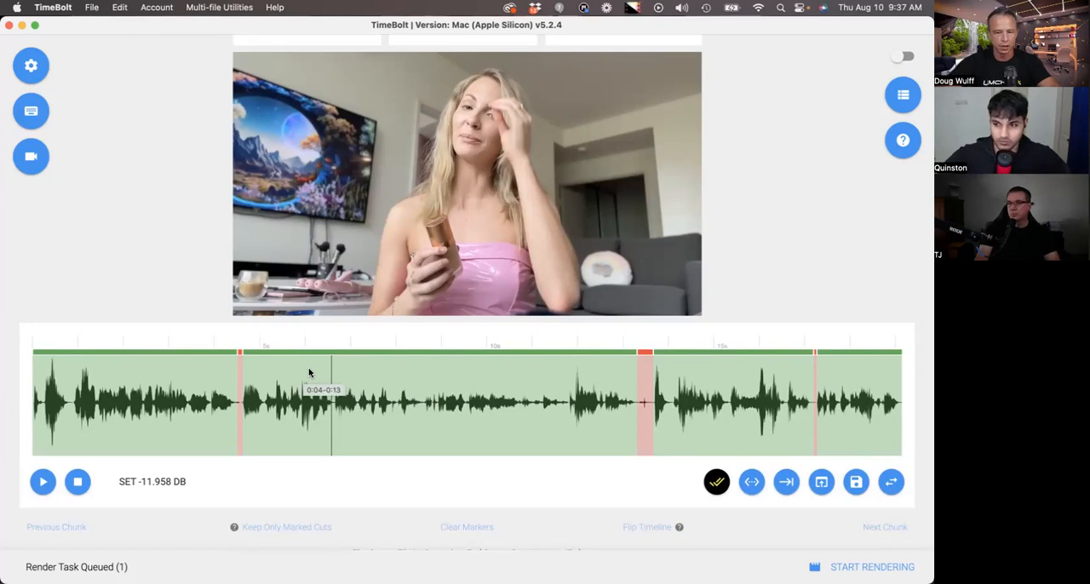
# - Mark the 0:04–0:13 clip as one to keep and check the neighbouring clips on the timeline
pyautogui.hscroll(3, 310, 372)
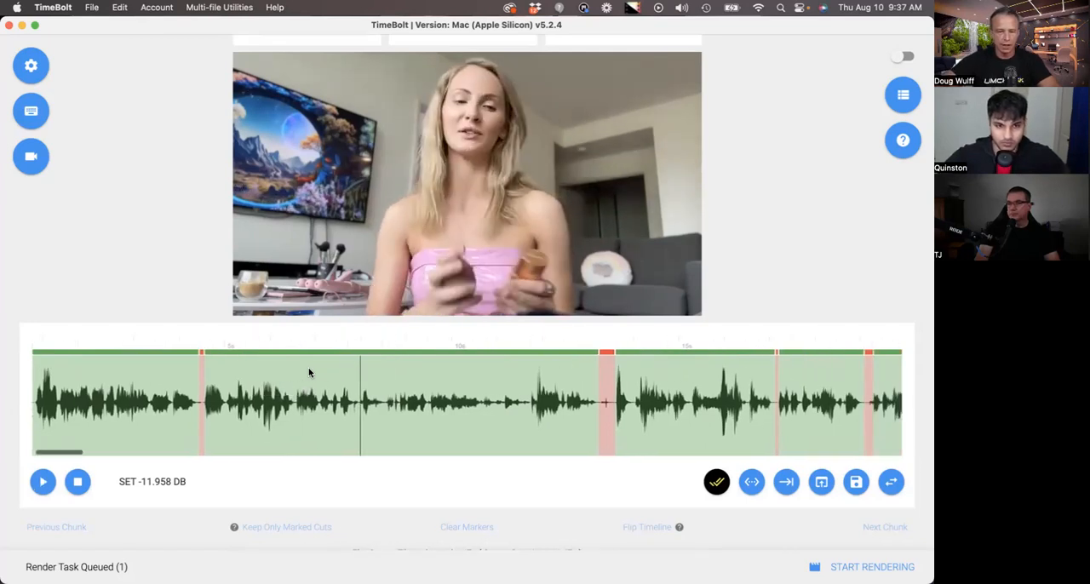
pyautogui.press('m')
pyautogui.hscroll(10, 309, 372)
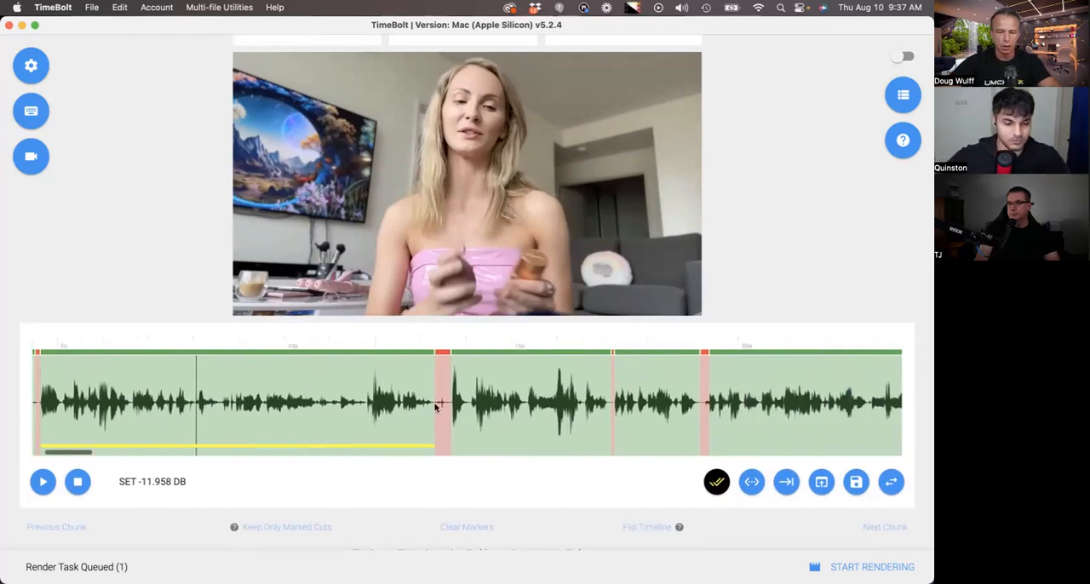
pyautogui.hscroll(3, 487, 410)
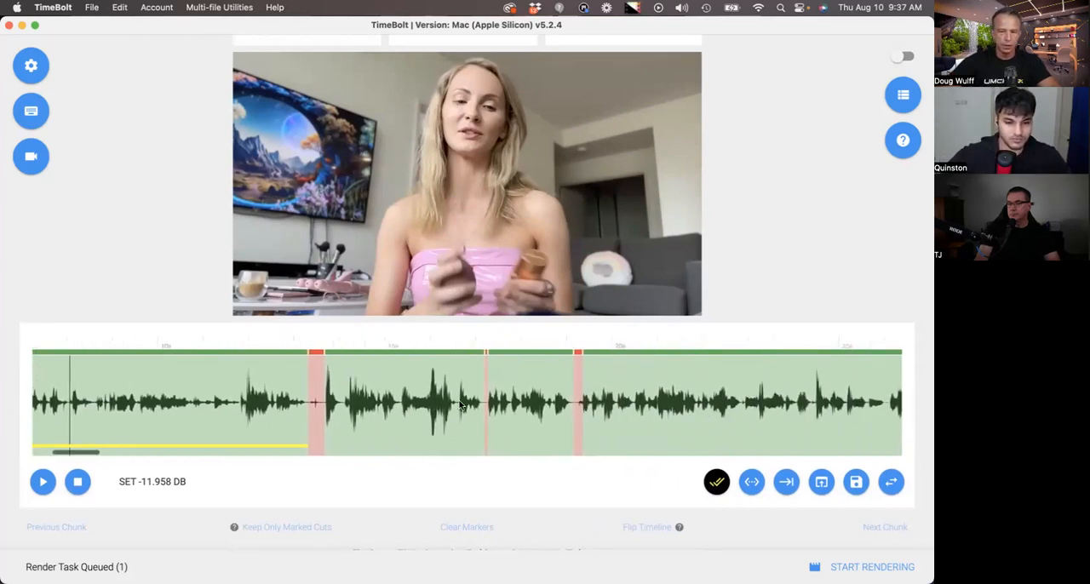
pyautogui.press('space')
pyautogui.press('space')
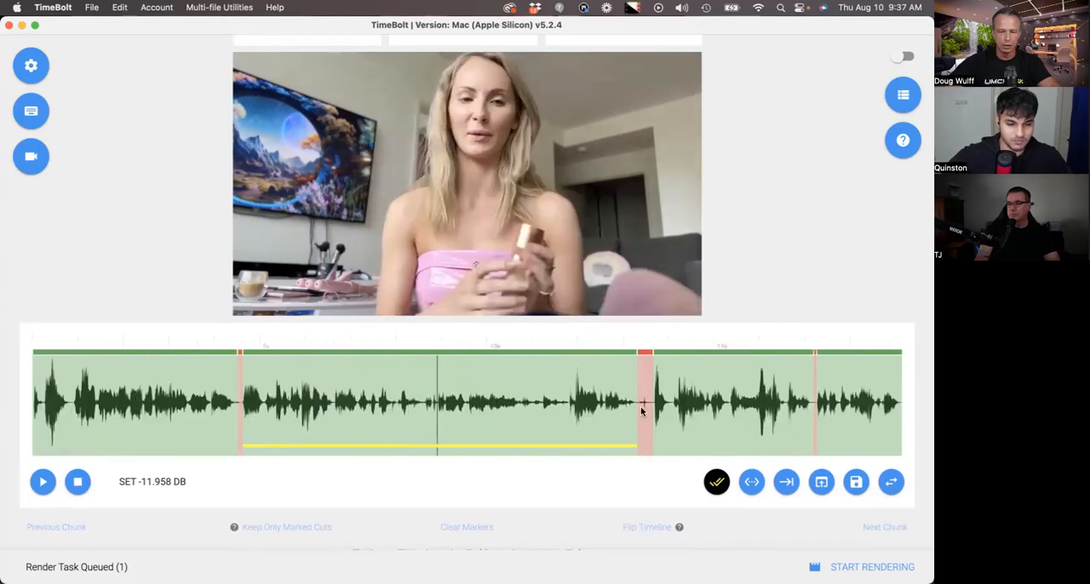
# - Mark the clips at about 0:19–0:27, 0:40 and 0:48–0:54 on the timeline as cuts to keep
pyautogui.hscroll(15, 649, 395)
pyautogui.click(338, 383)
pyautogui.hscroll(8, 567, 411)
pyautogui.click(568, 411)
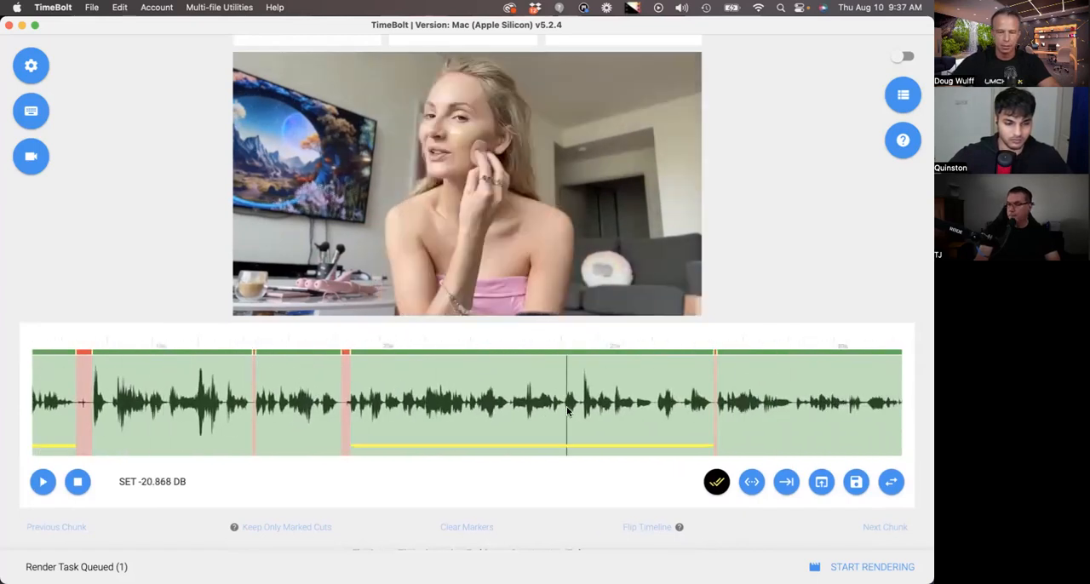
pyautogui.hscroll(20, 565, 404)
pyautogui.click(609, 391)
pyautogui.hscroll(10, 636, 389)
pyautogui.click(636, 389)
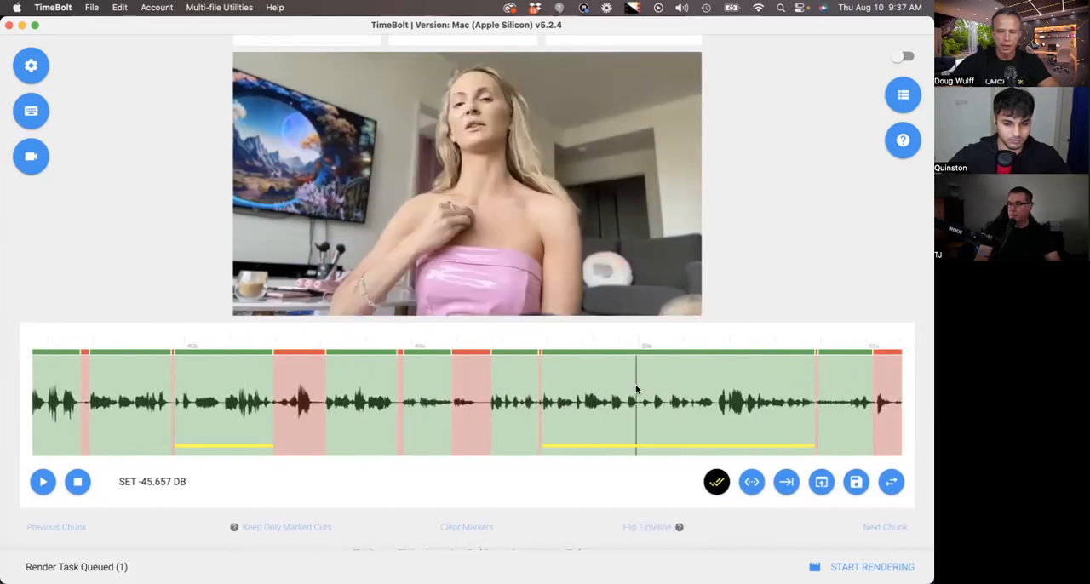
# - Mark more clips to keep between about 0:57 and 1:32 along the timeline
pyautogui.hscroll(10, 635, 390)
pyautogui.click(626, 381)
pyautogui.hscroll(20, 626, 382)
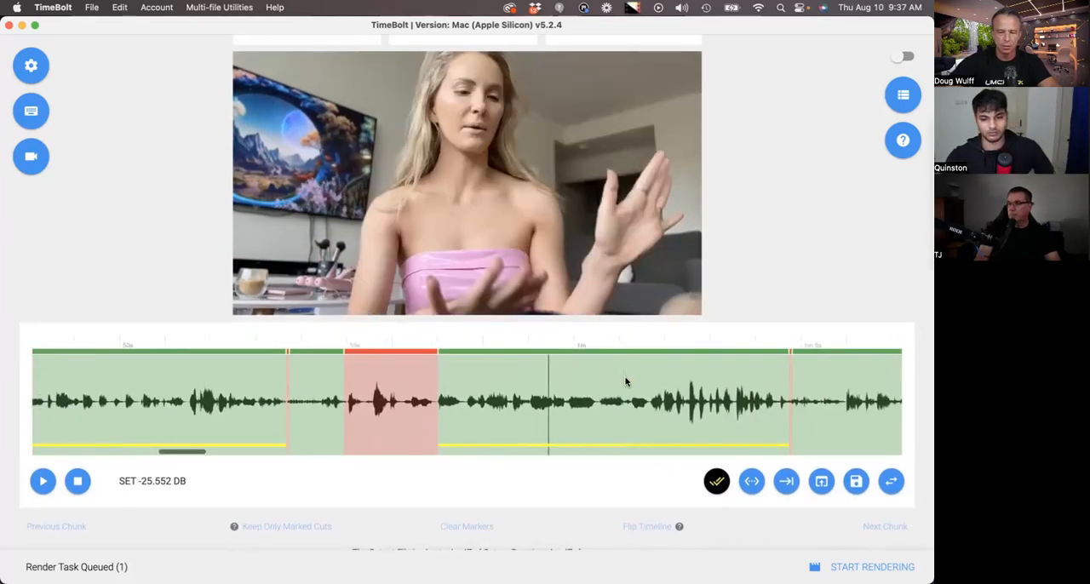
pyautogui.click(583, 384)
pyautogui.hscroll(15, 554, 387)
pyautogui.click(535, 388)
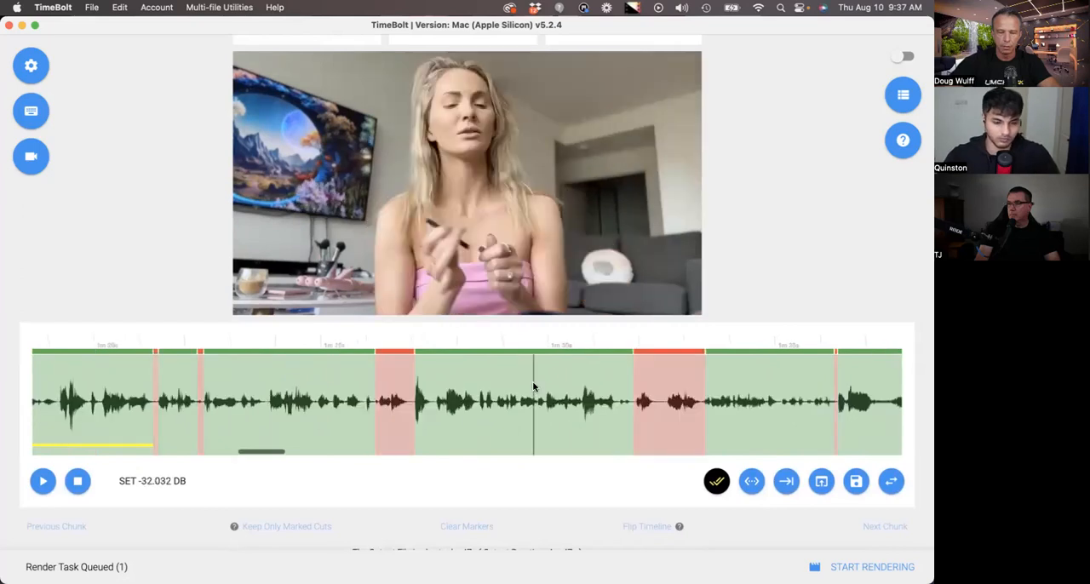
# - Try Keep Only Marked Cuts on the timeline and undo it
pyautogui.scroll(-2, 534, 387)
pyautogui.scroll(-2, 534, 387)
pyautogui.scroll(2, 482, 408)
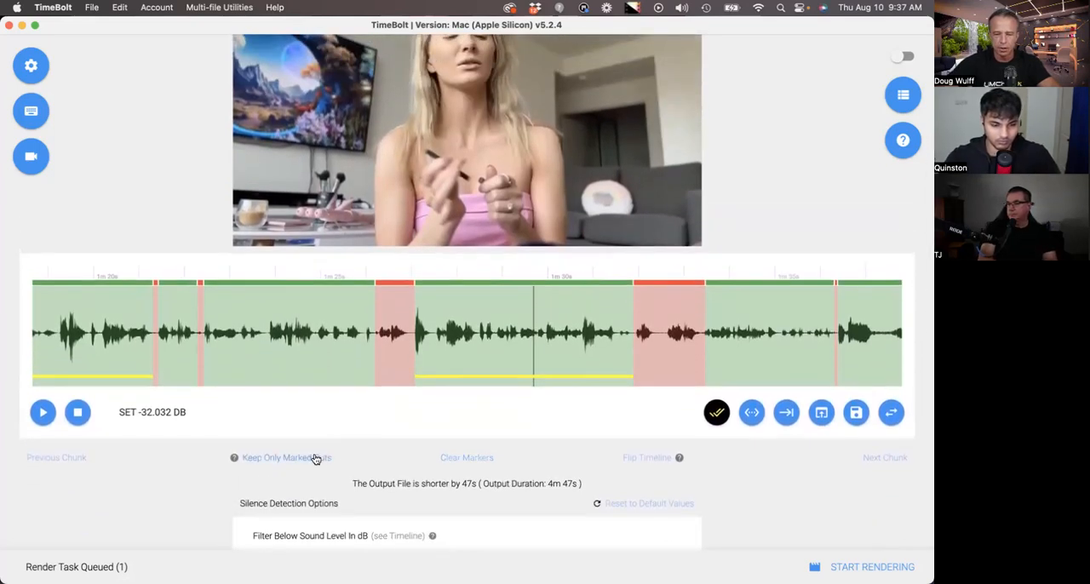
pyautogui.click(314, 460)
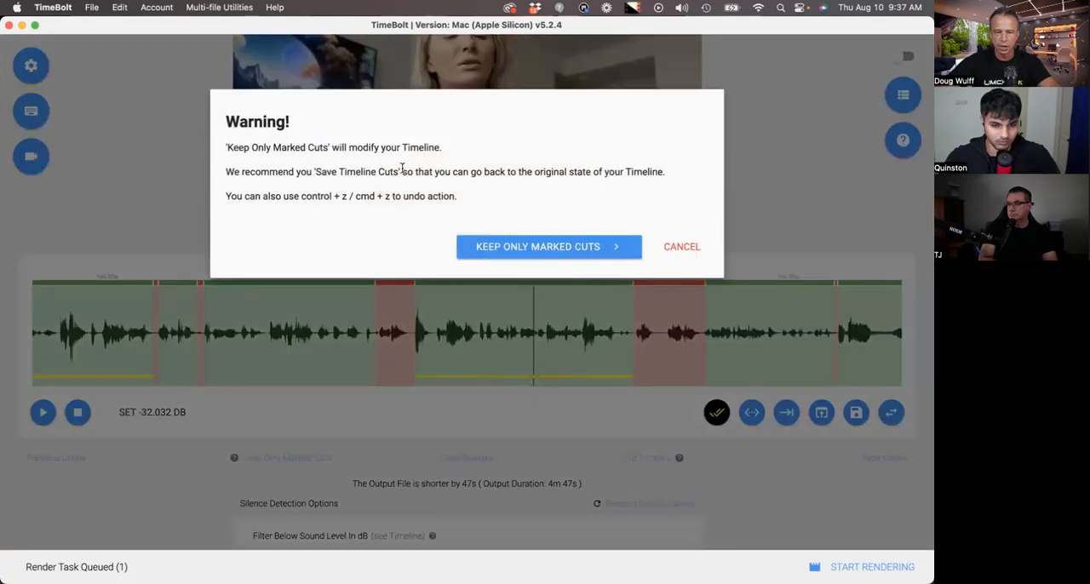
pyautogui.click(538, 246)
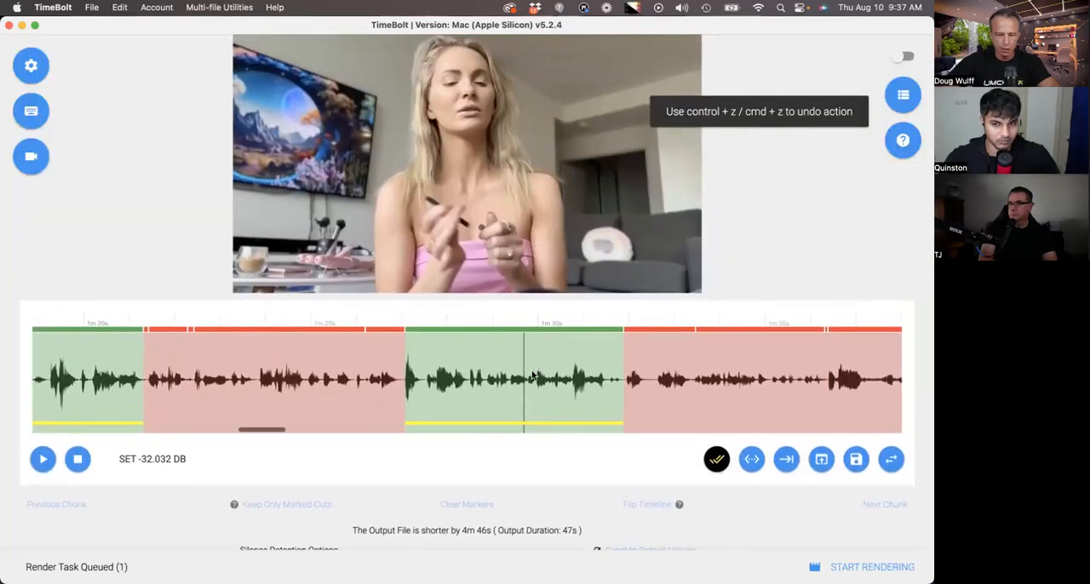
pyautogui.scroll(-2, 515, 384)
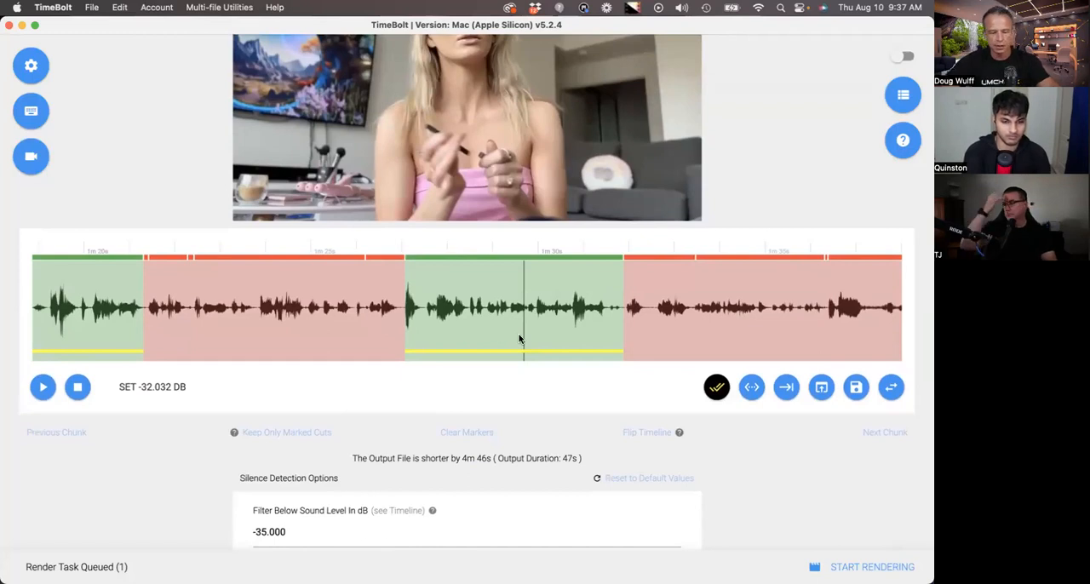
pyautogui.press('super+z')
# - Mark further clips to keep between about 1:59 and 2:30 on the timeline
pyautogui.hscroll(15, 520, 339)
pyautogui.click(415, 315)
pyautogui.press('p')
pyautogui.hscroll(10, 495, 323)
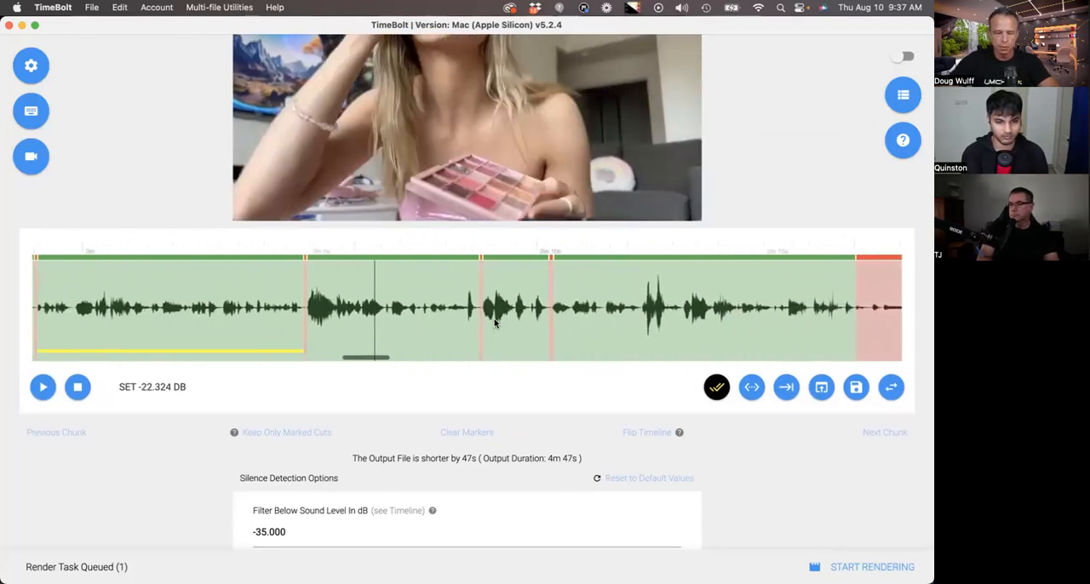
pyautogui.hscroll(15, 648, 338)
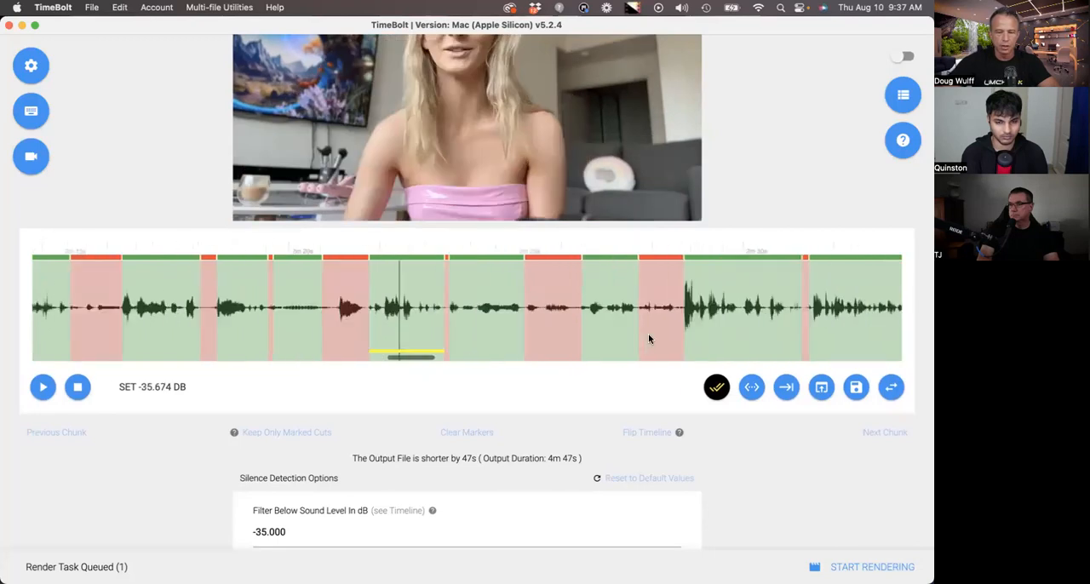
pyautogui.click(609, 332)
# - Mark additional clips to keep from about 2:46 up to the one around 3:30
pyautogui.hscroll(15, 609, 332)
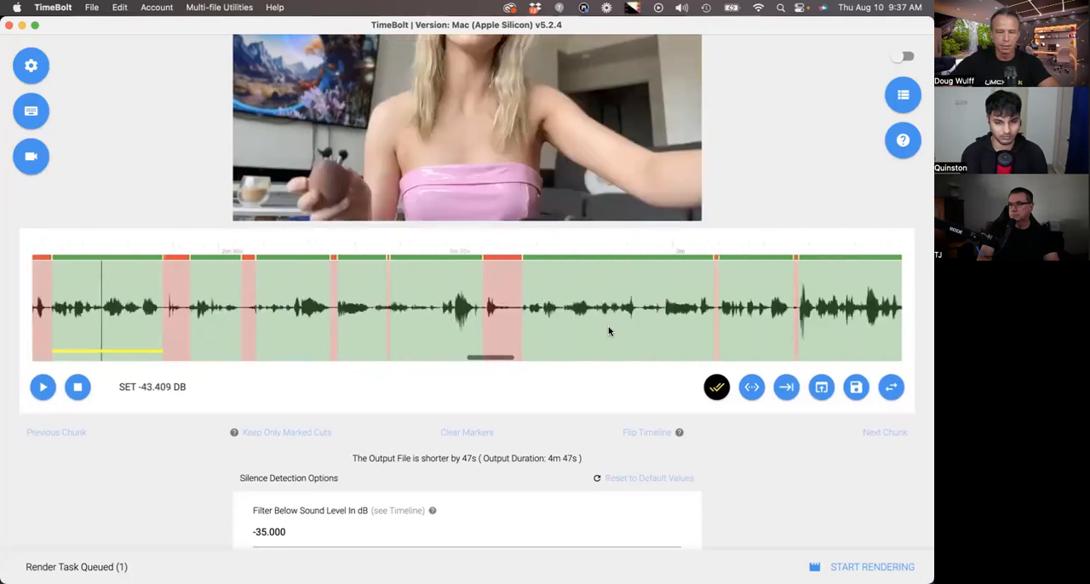
pyautogui.click(583, 322)
pyautogui.hscroll(6, 585, 322)
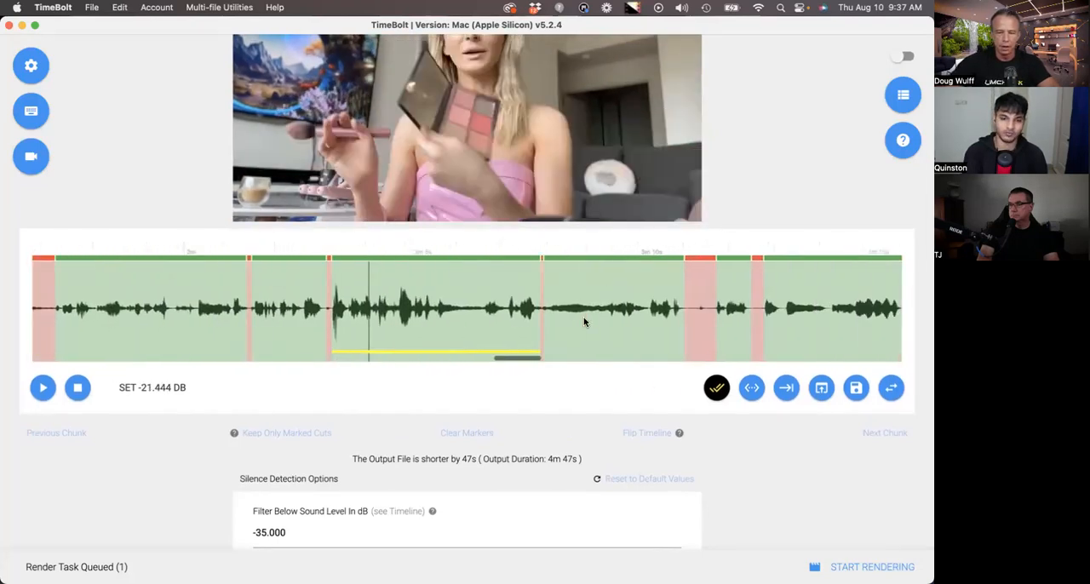
pyautogui.click(439, 301)
pyautogui.hscroll(8, 436, 301)
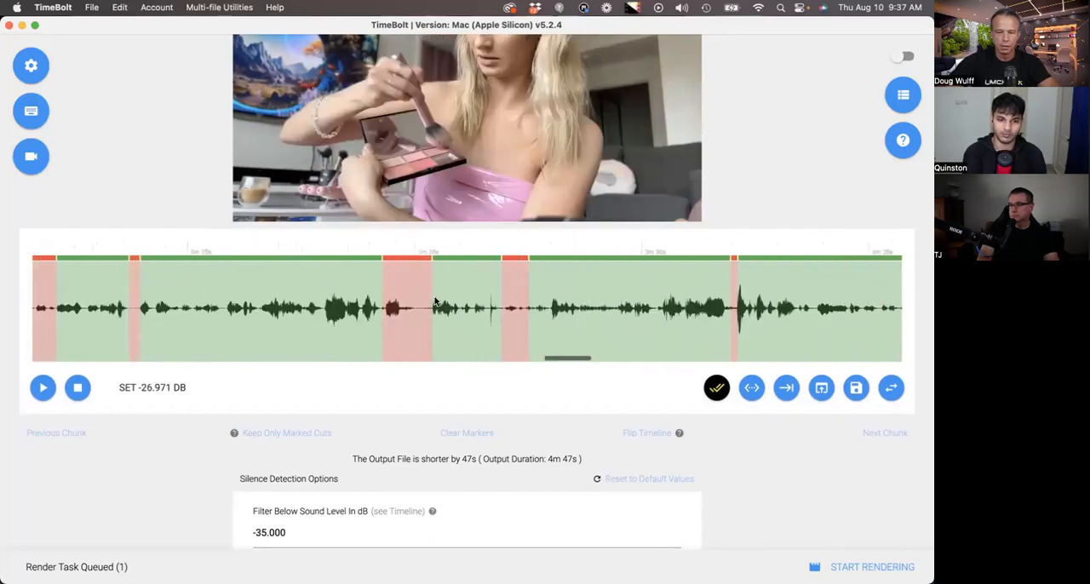
pyautogui.click(576, 321)
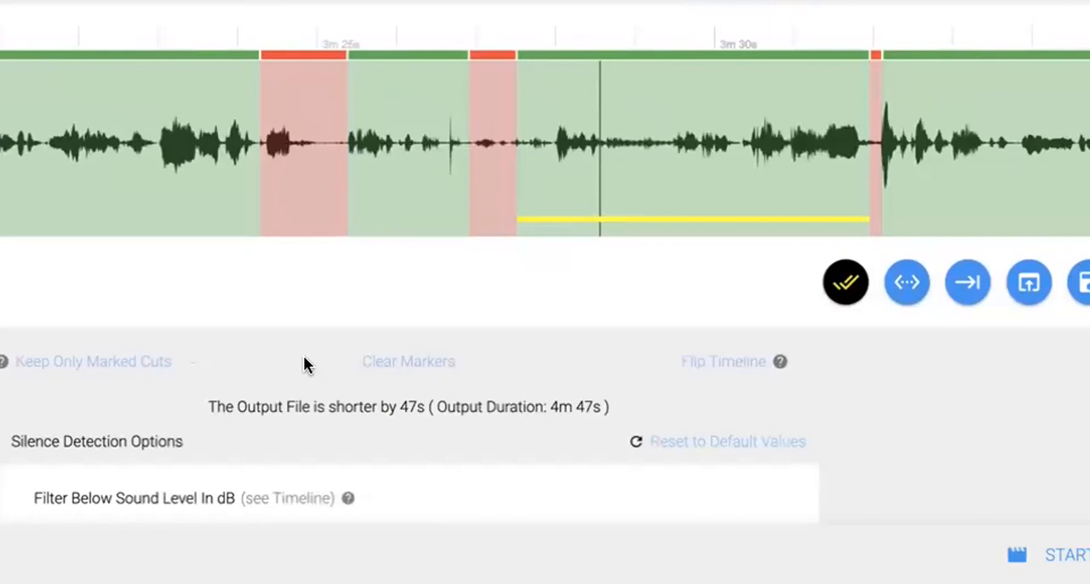
# - Reduce the timeline to only the marked cuts
pyautogui.click(144, 362)
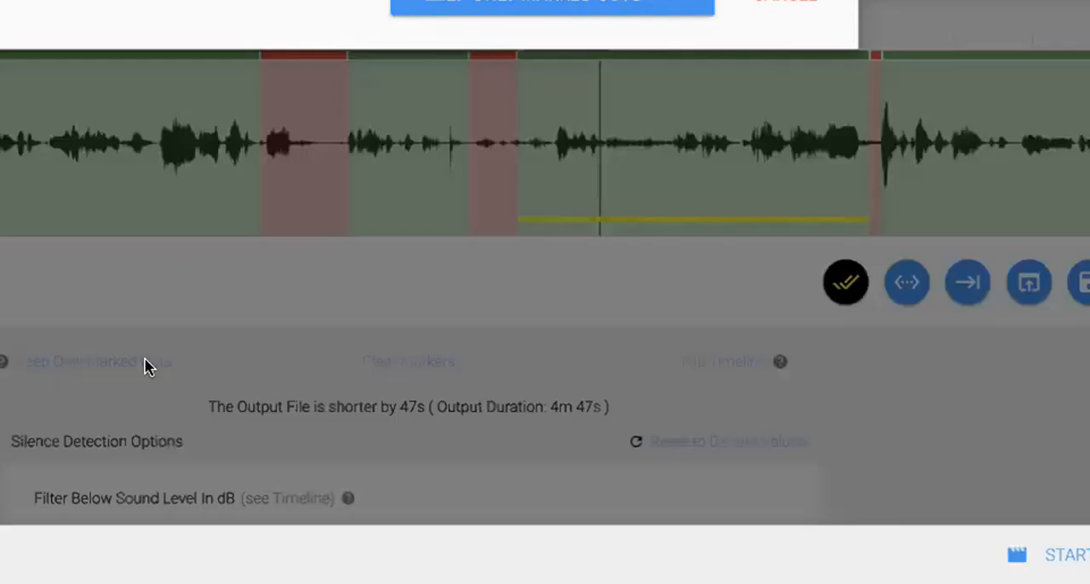
pyautogui.click(564, 8)
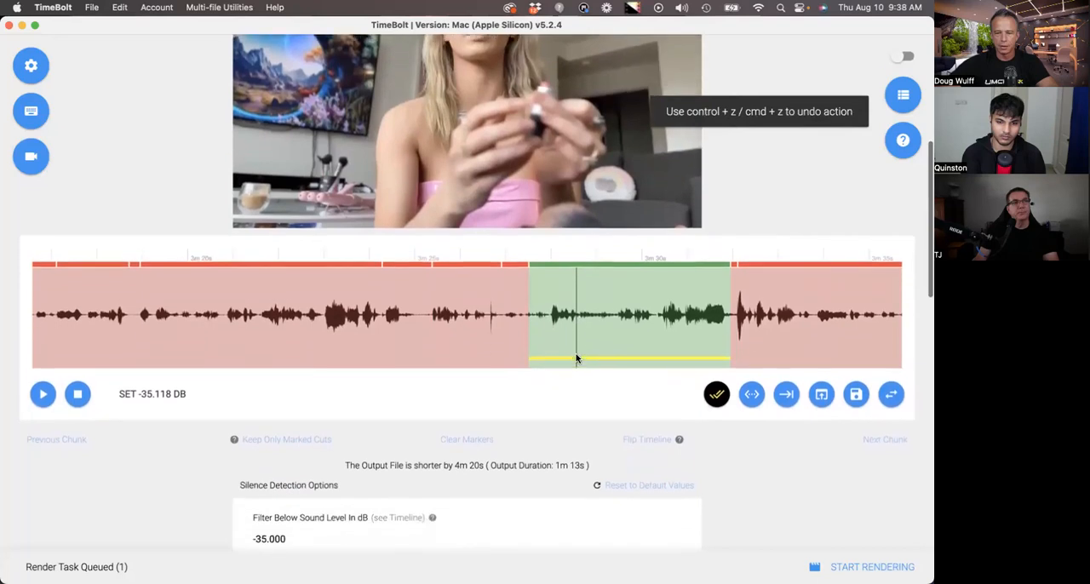
pyautogui.scroll(-2, 577, 358)
pyautogui.hscroll(5, 565, 289)
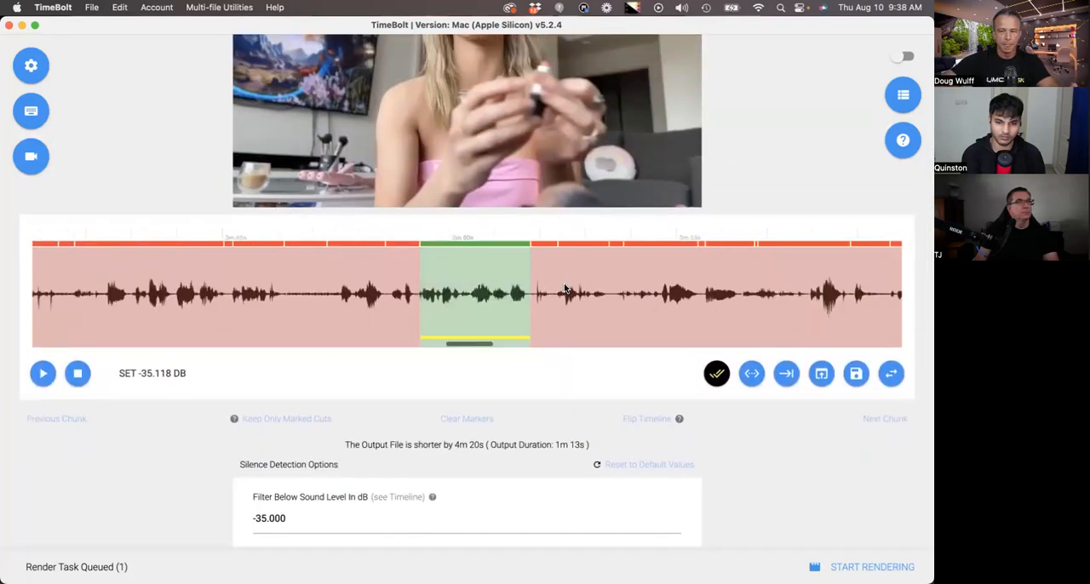
# - Return to the first kept clip and play the shortened timeline to check how the marked cuts run together
pyautogui.hscroll(-10, 564, 290)
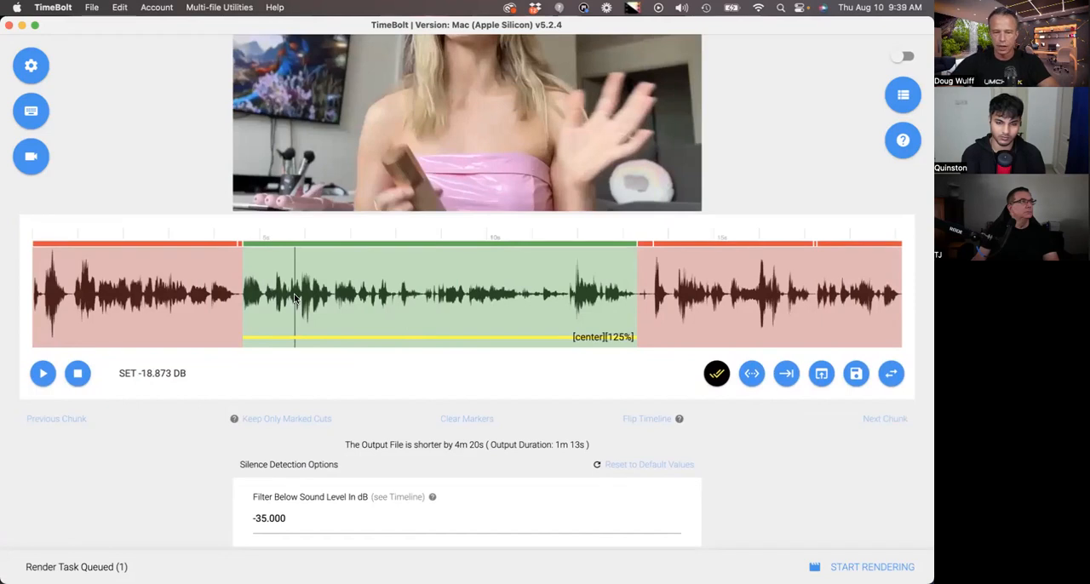
pyautogui.press('space')
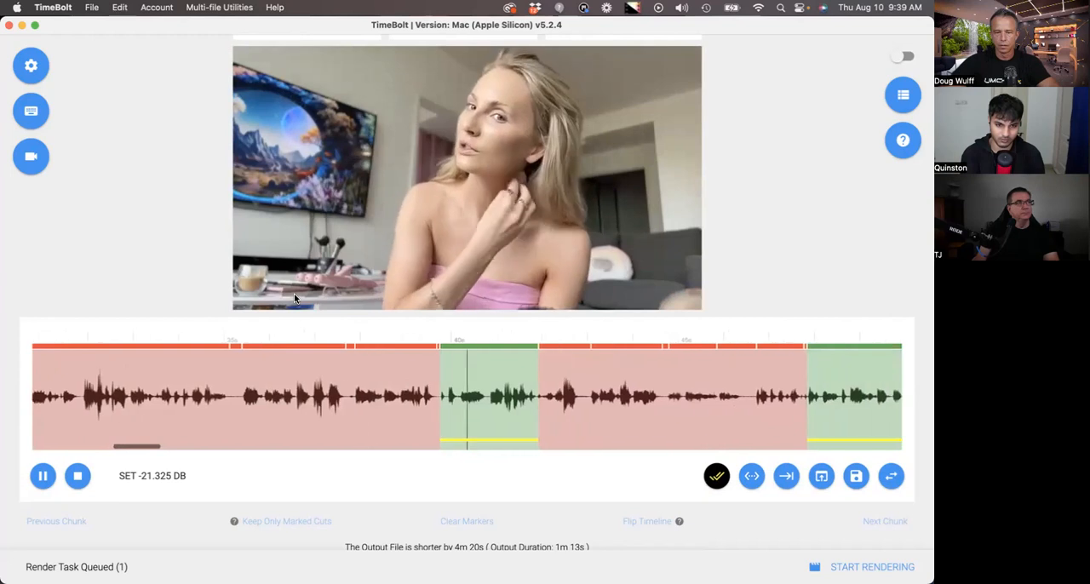
pyautogui.scroll(-3, 295, 298)
pyautogui.press('space')
pyautogui.scroll(-2, 574, 440)
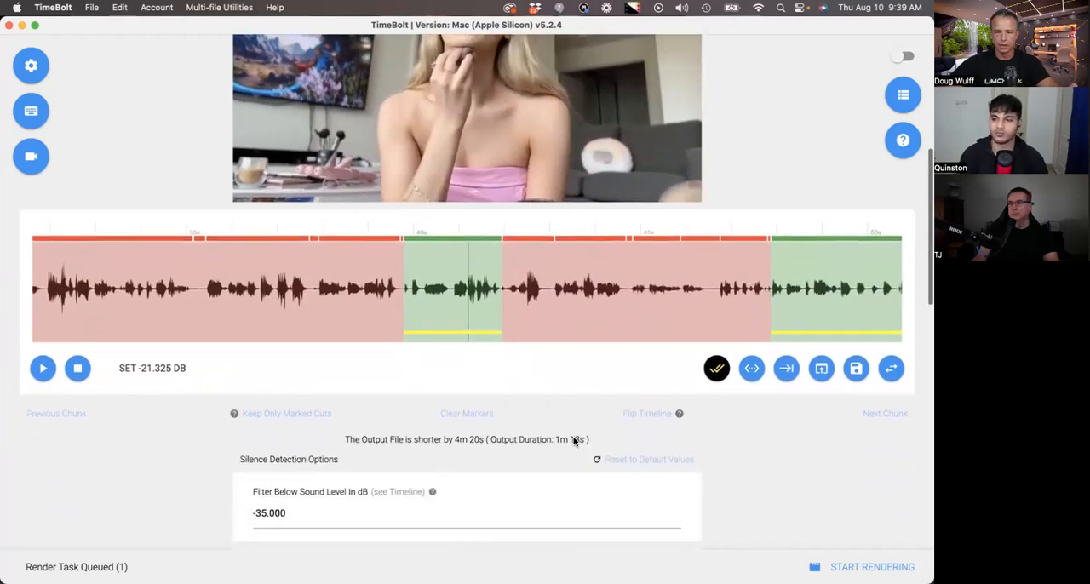
# - Activate Turbo Mode for the shortened video and set the time limit to fit within to 60 seconds
pyautogui.scroll(-6, 659, 455)
pyautogui.scroll(-5, 721, 448)
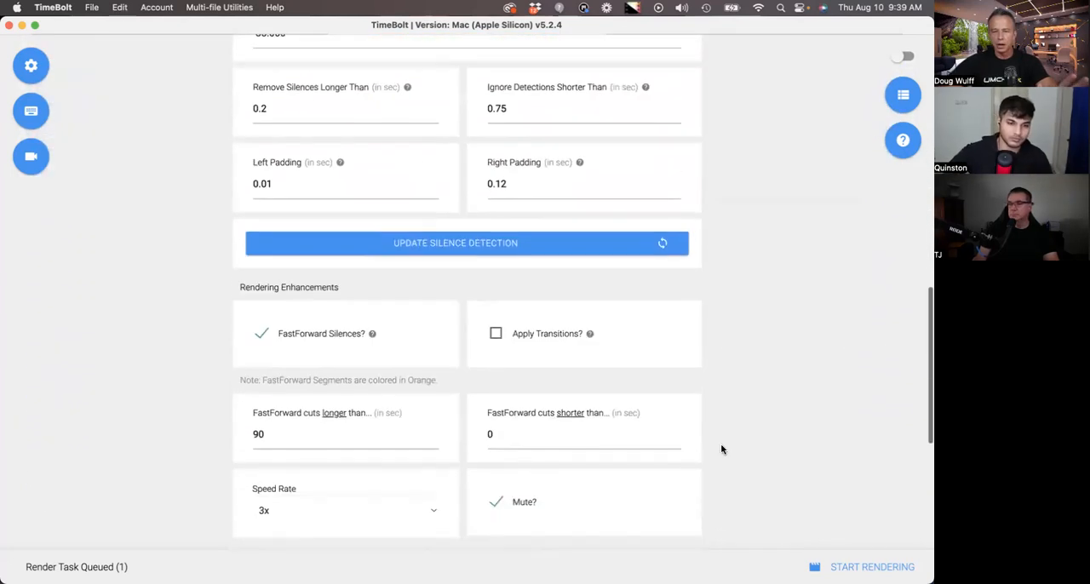
pyautogui.scroll(-6, 721, 449)
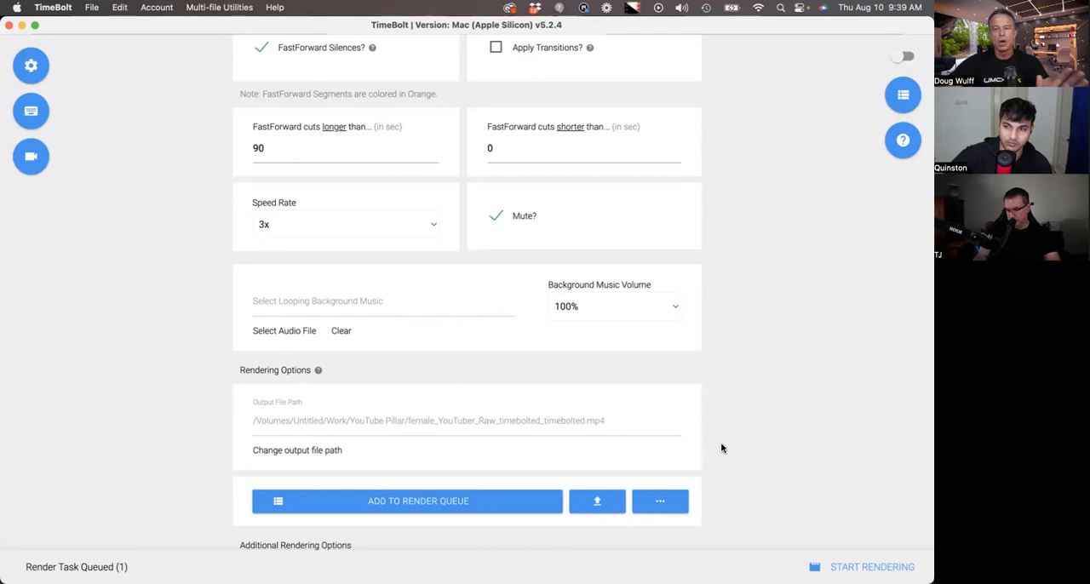
pyautogui.scroll(1, 721, 449)
pyautogui.scroll(15, 721, 449)
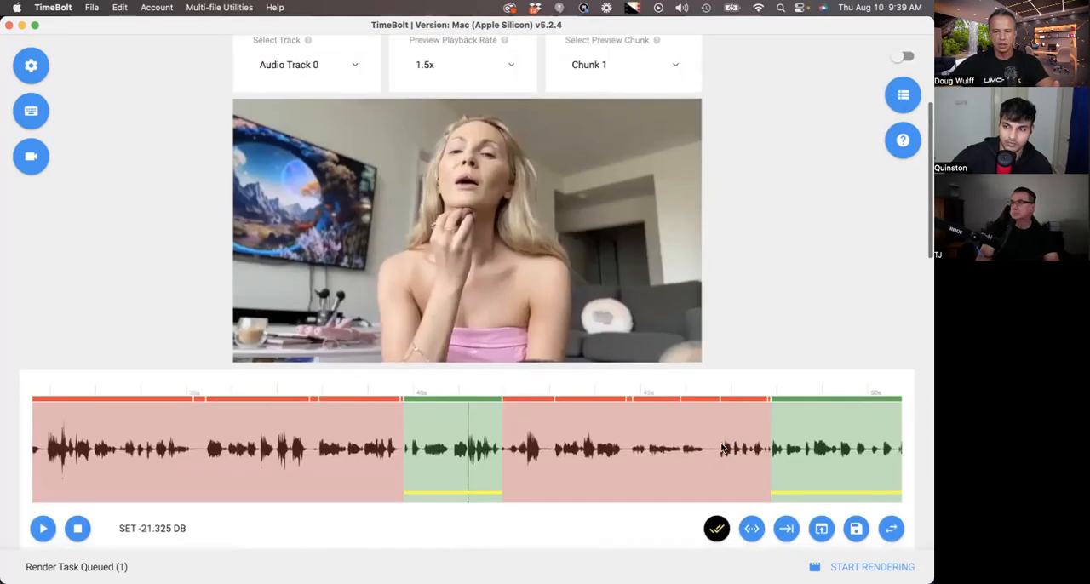
pyautogui.scroll(-2, 720, 437)
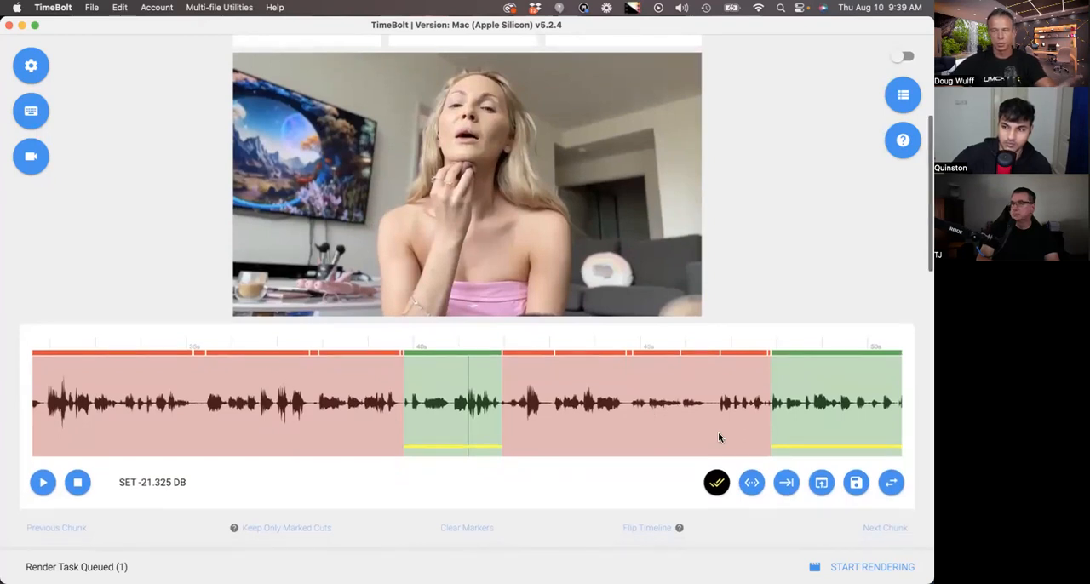
pyautogui.scroll(-5, 697, 412)
pyautogui.scroll(-10, 698, 410)
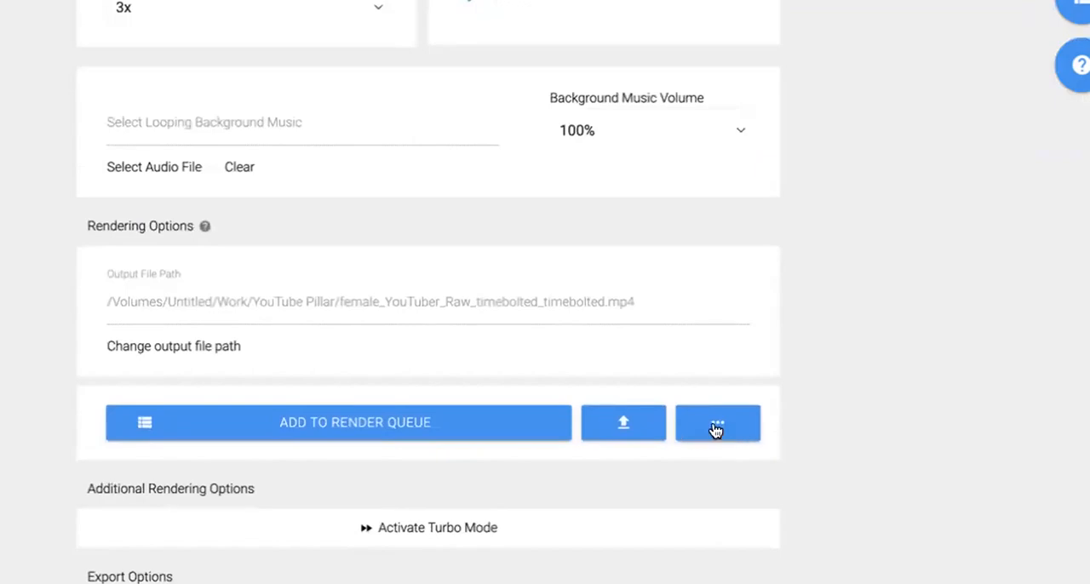
pyautogui.click(446, 527)
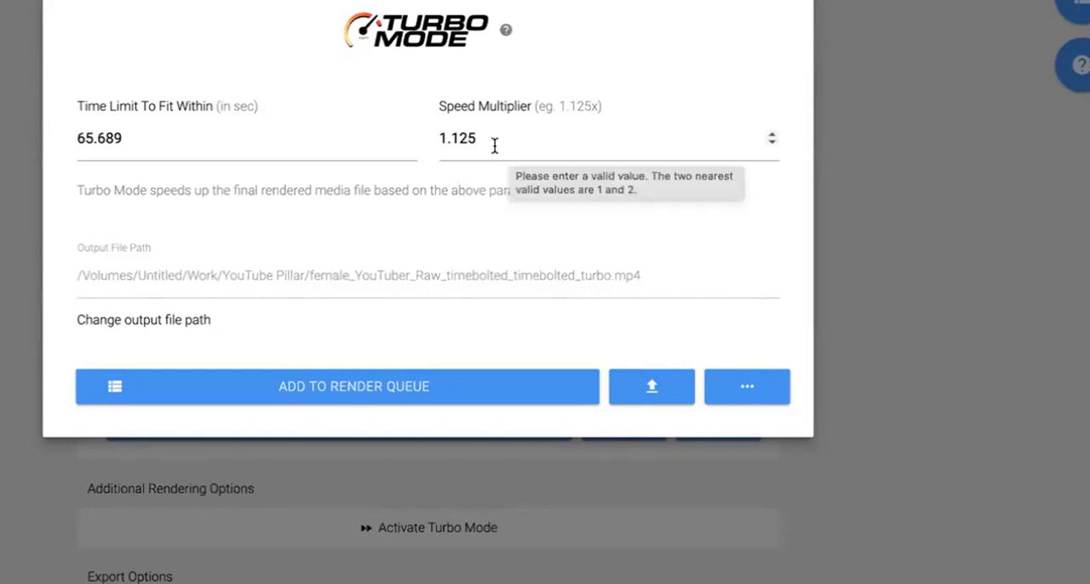
pyautogui.click(173, 139)
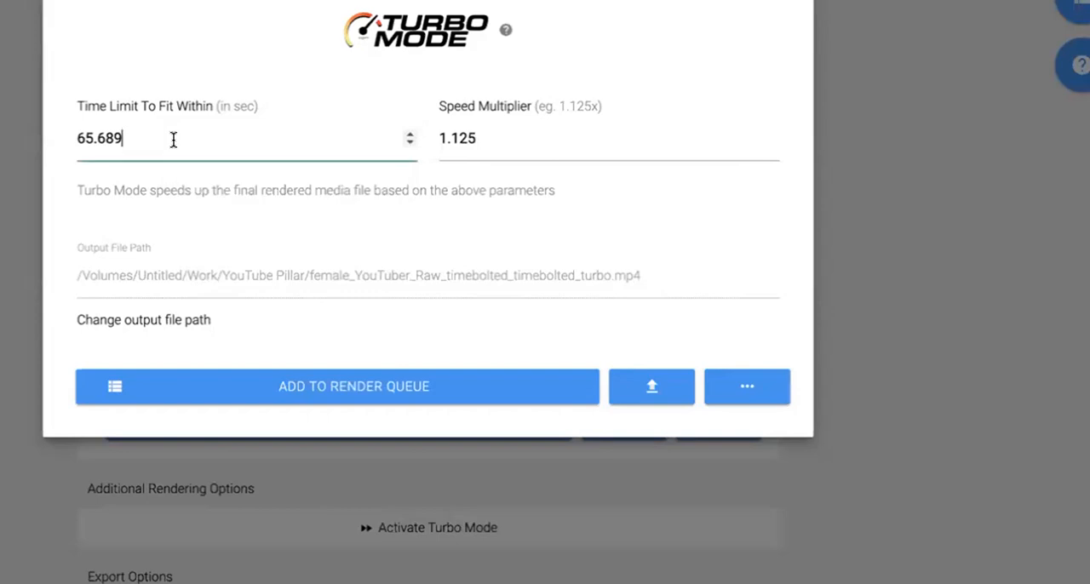
pyautogui.press('super+a')
pyautogui.write('60')
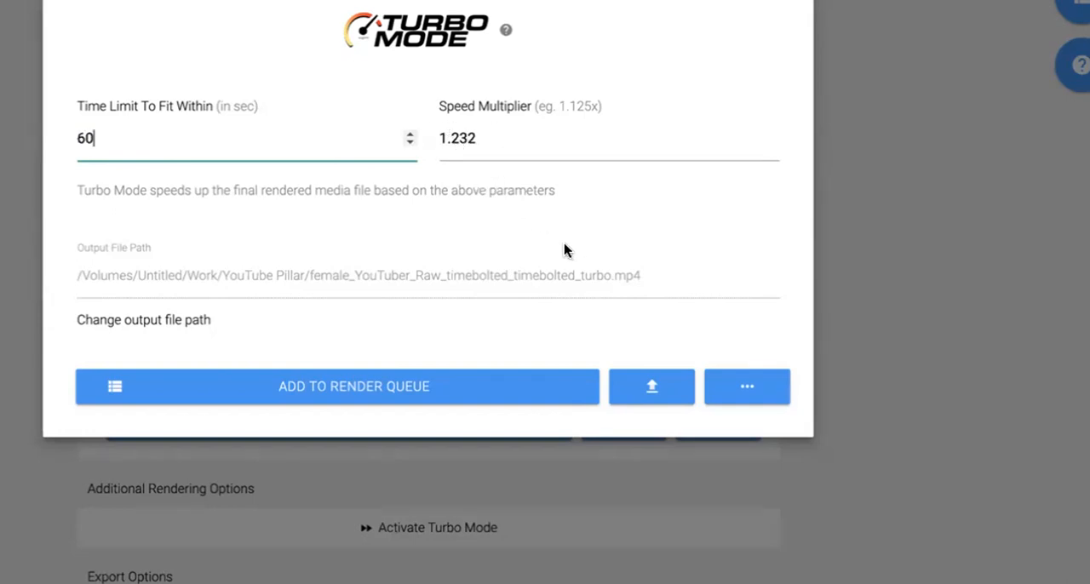
# - Export the clips to a folder from the Turbo Mode options, and close the Turbo Mode dialog
pyautogui.click(746, 401)
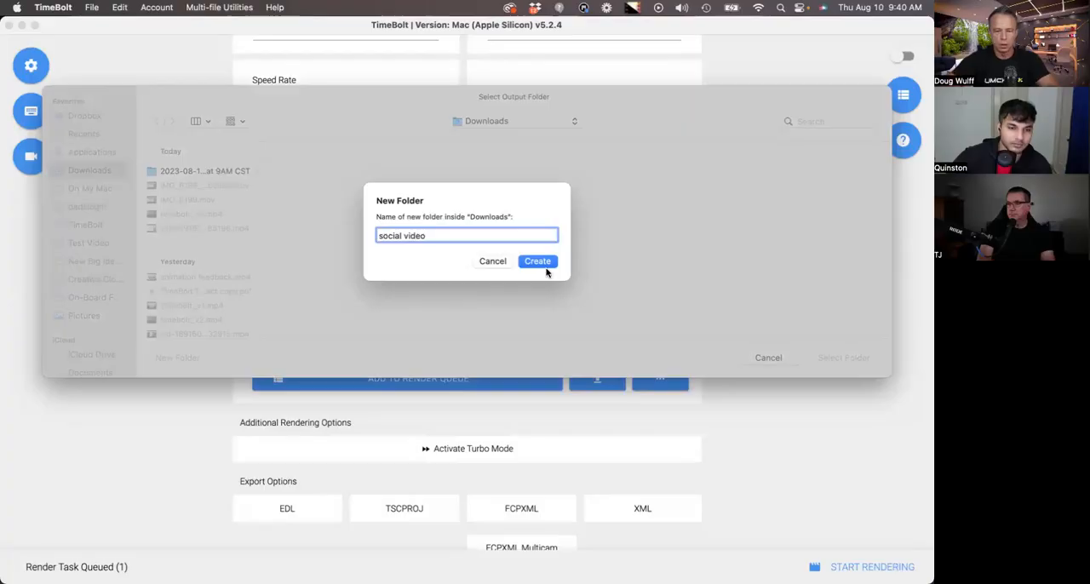
pyautogui.click(536, 260)
pyautogui.click(844, 359)
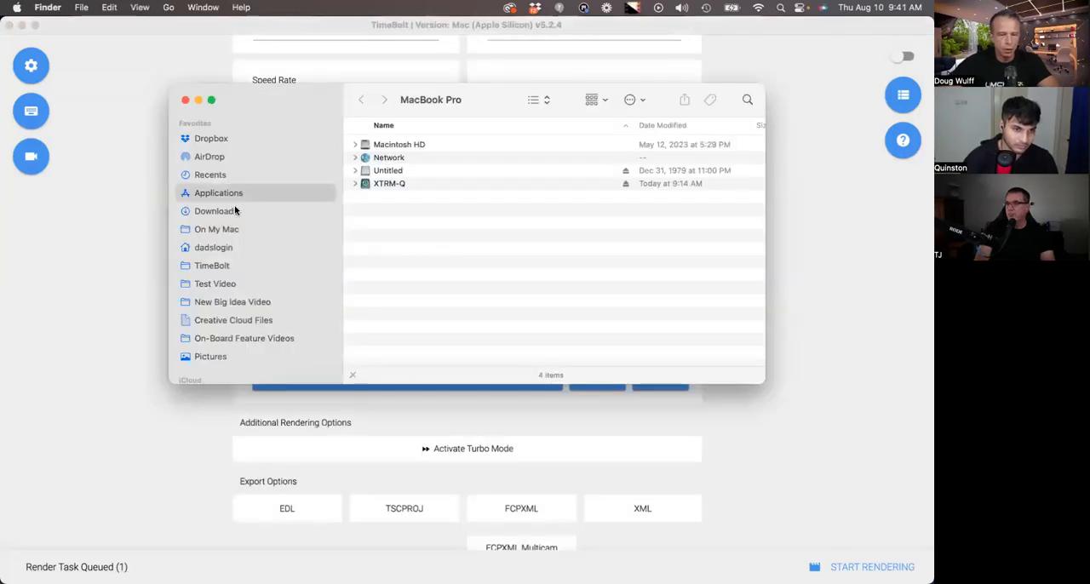
# - Check the exported clips in the "social video" folder under Downloads in Finder, previewing several and selecting them all, and return to TimeBolt
pyautogui.click(236, 212)
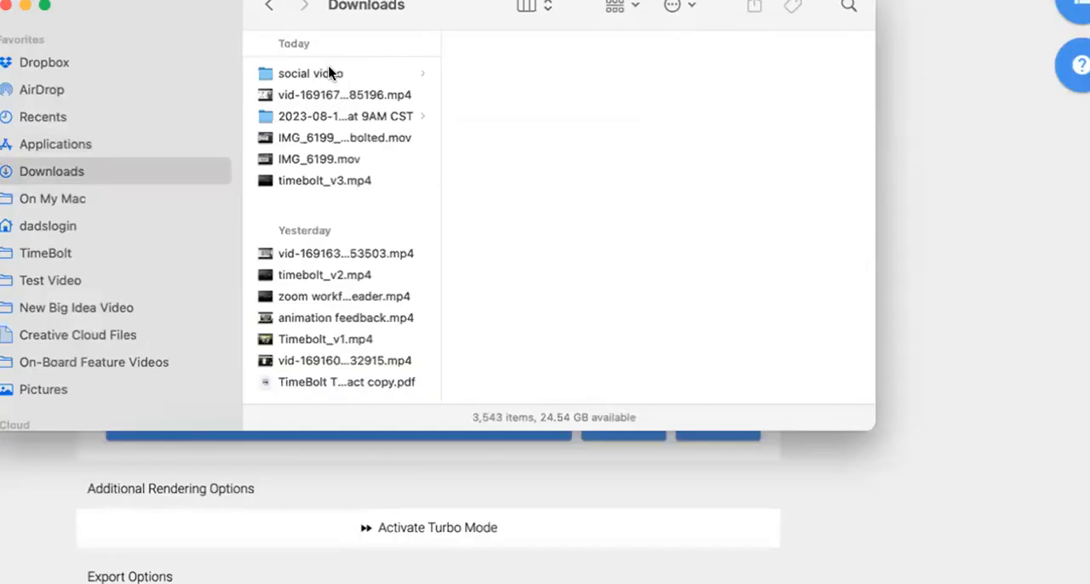
pyautogui.click(329, 72)
pyautogui.click(500, 137)
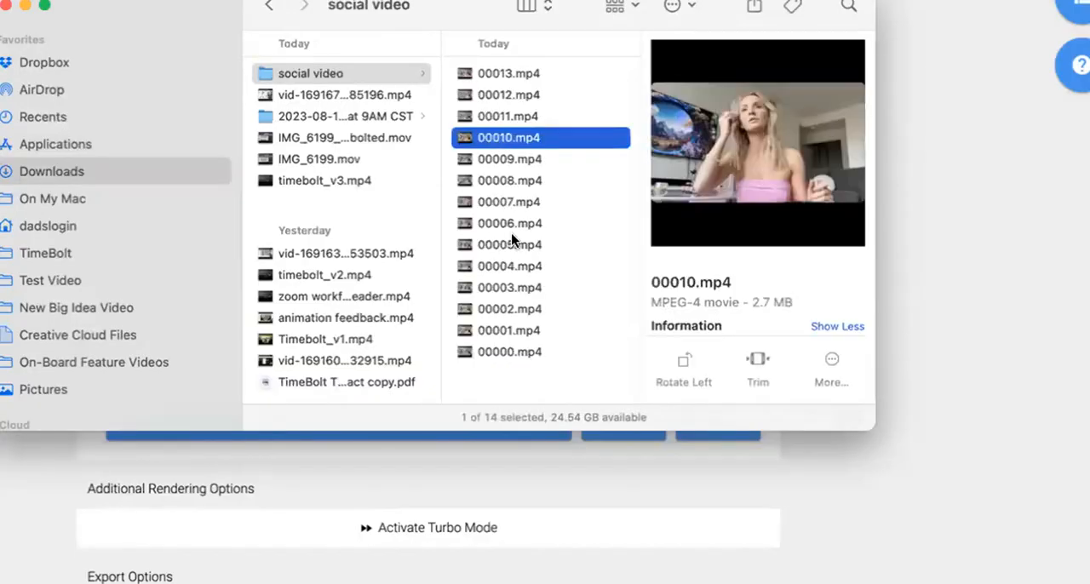
pyautogui.click(511, 228)
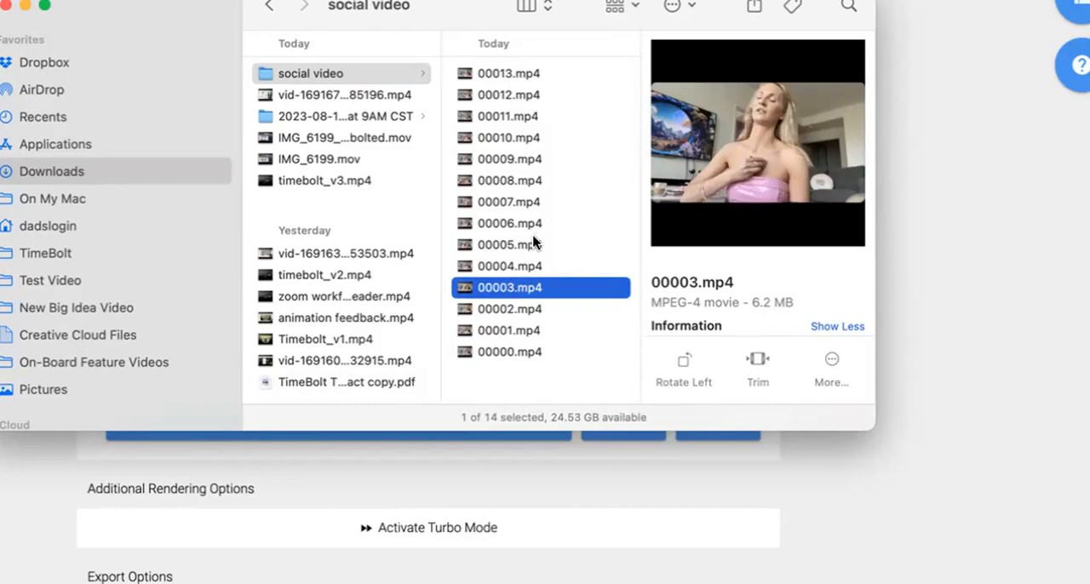
pyautogui.click(527, 73)
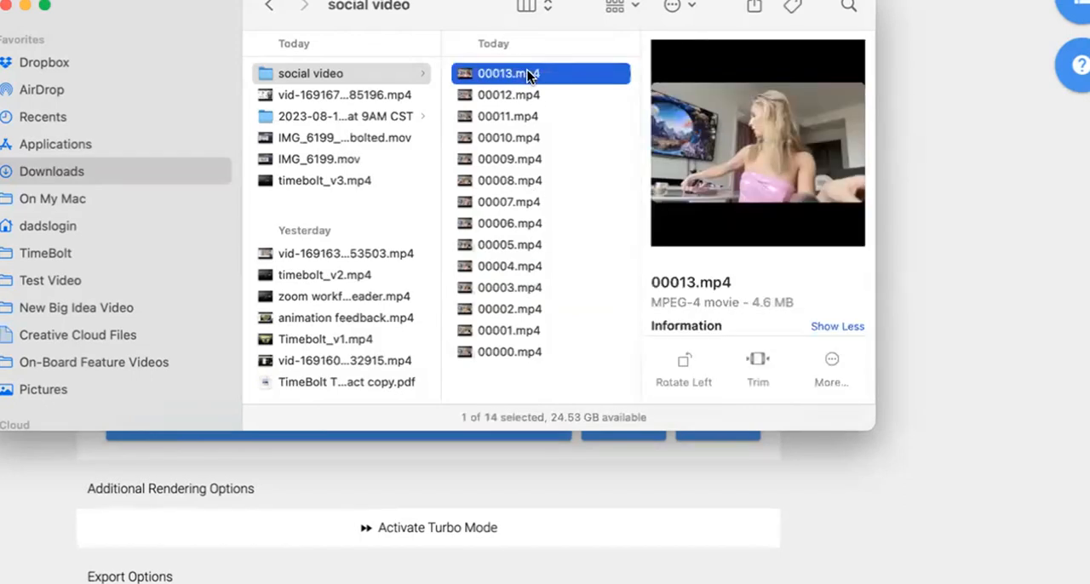
pyautogui.keyDown('shift'); pyautogui.click(523, 352); pyautogui.keyUp('shift')
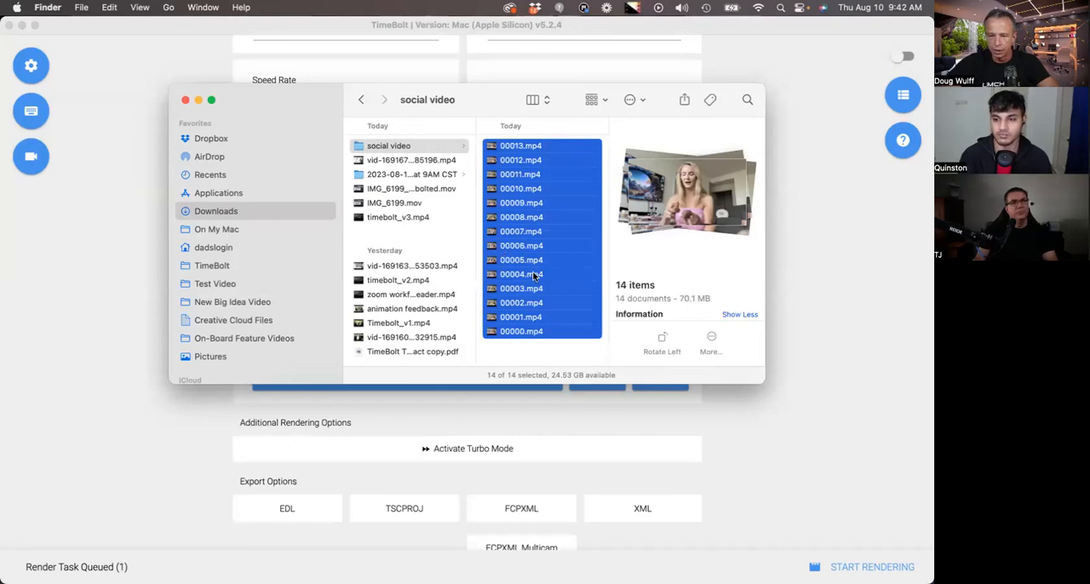
pyautogui.click(111, 144)
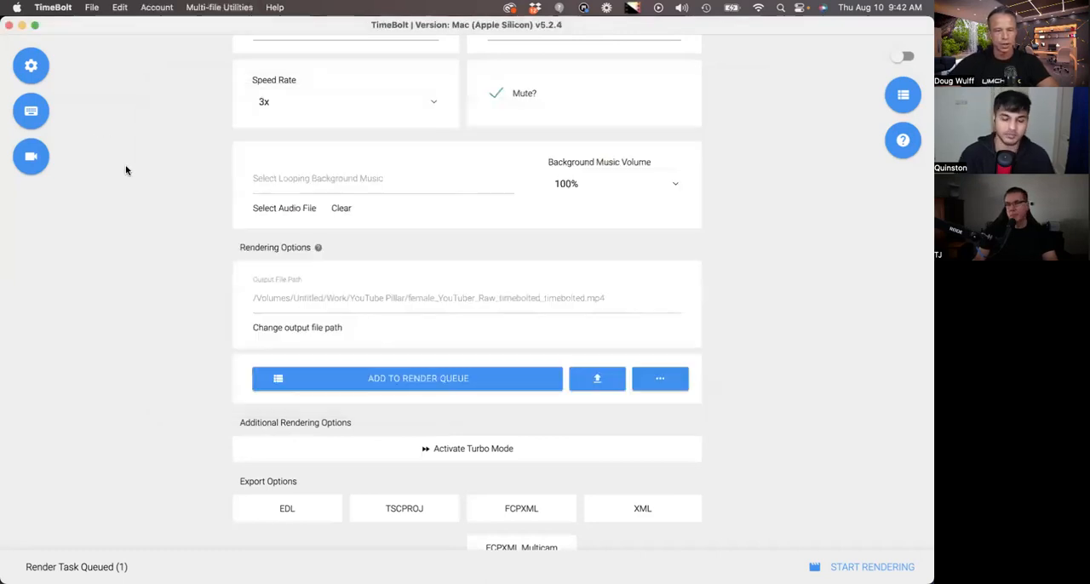